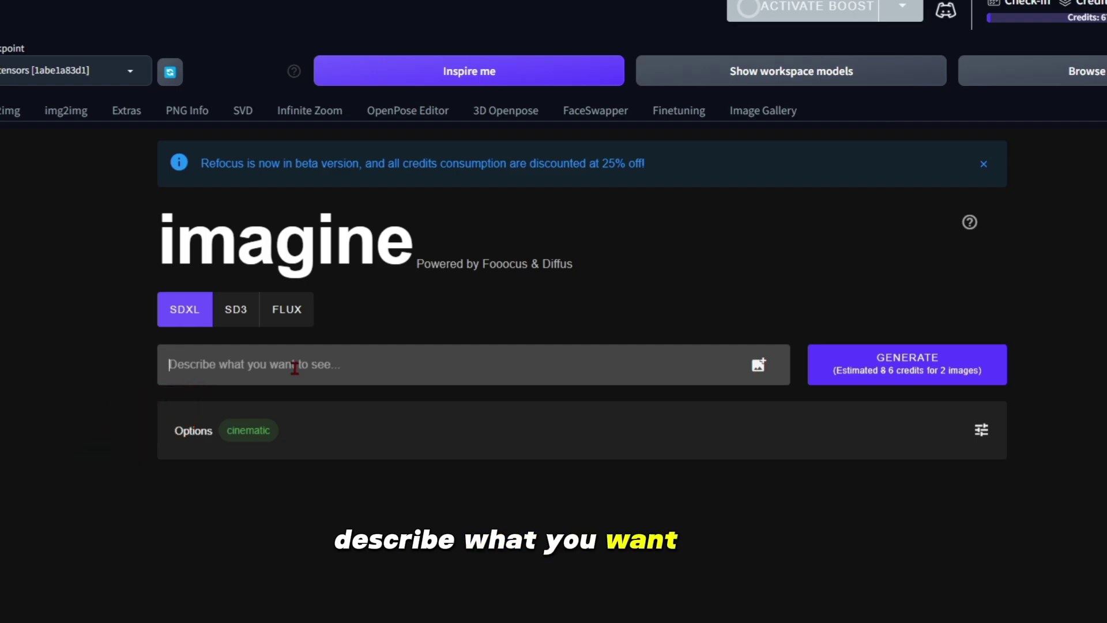
- Enter a prompt for a young woman in a flowing pink dress, smiling in a sunlit outdoor setting filled with blooming flowers
text(Create an image of)
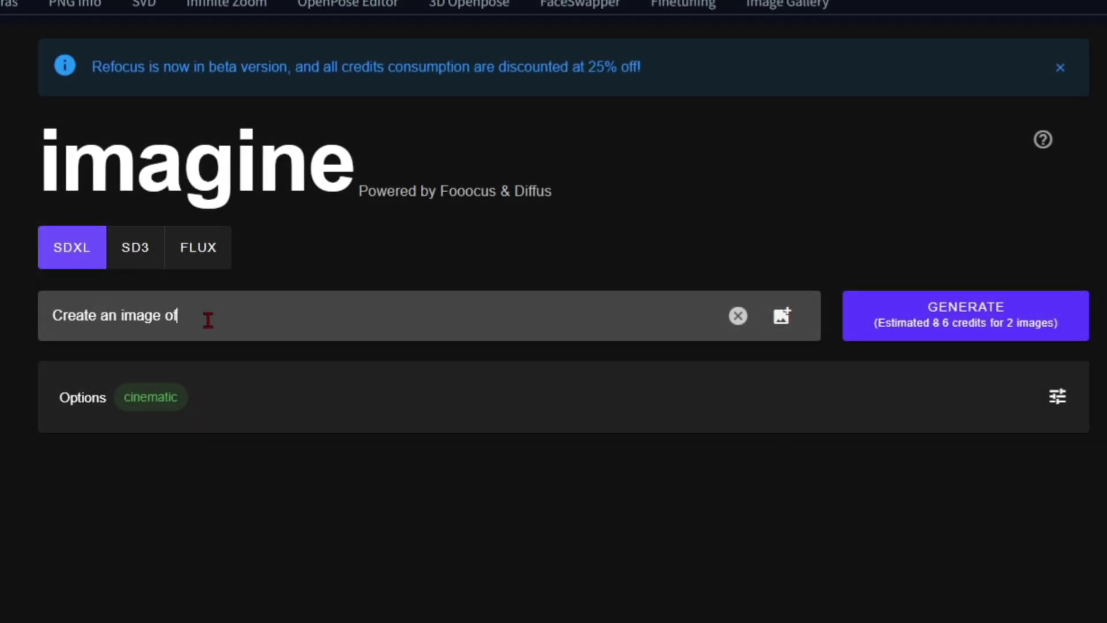
text(s. She has a r)
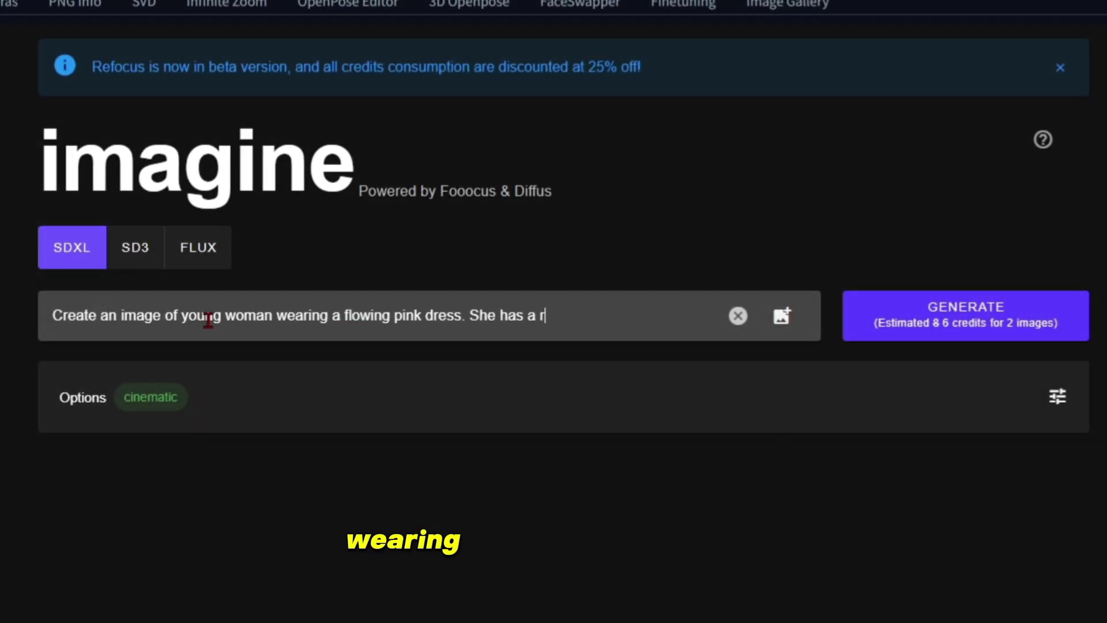
text(ing eyes, surrounded by a)
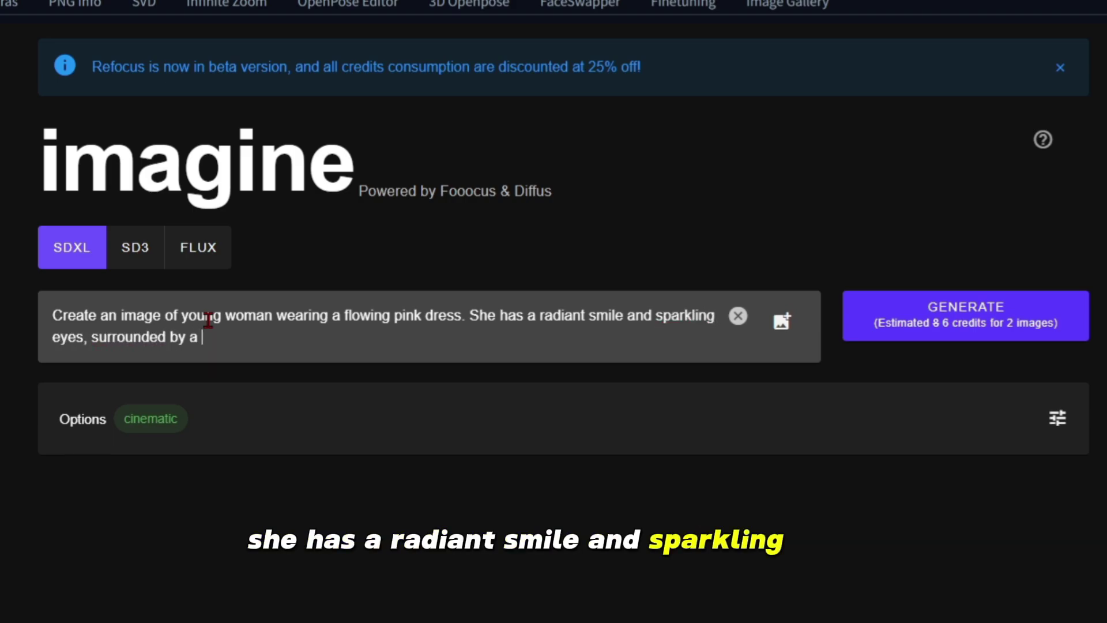
text(beautifyl outdoor setting fi)
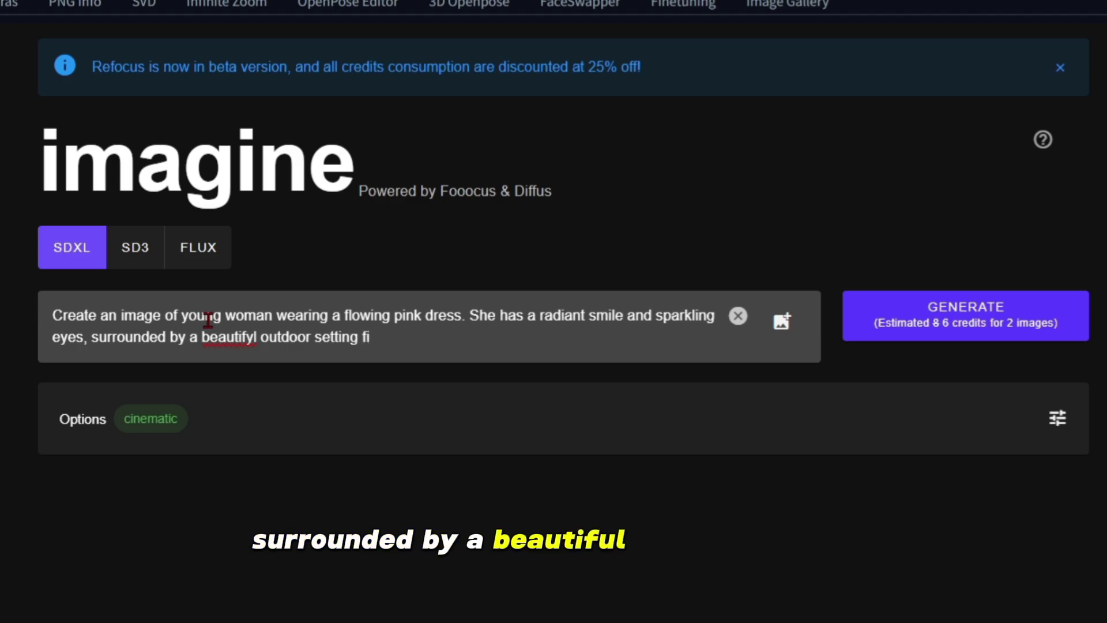
text(g flowers, The sunli)
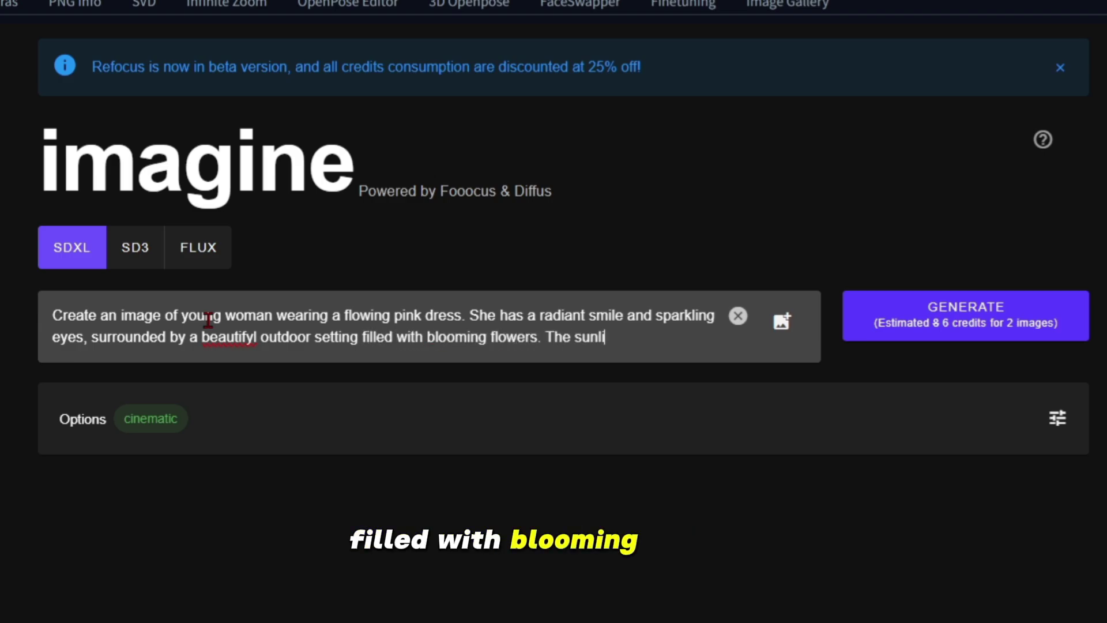
text(ght filters through the leaves,)
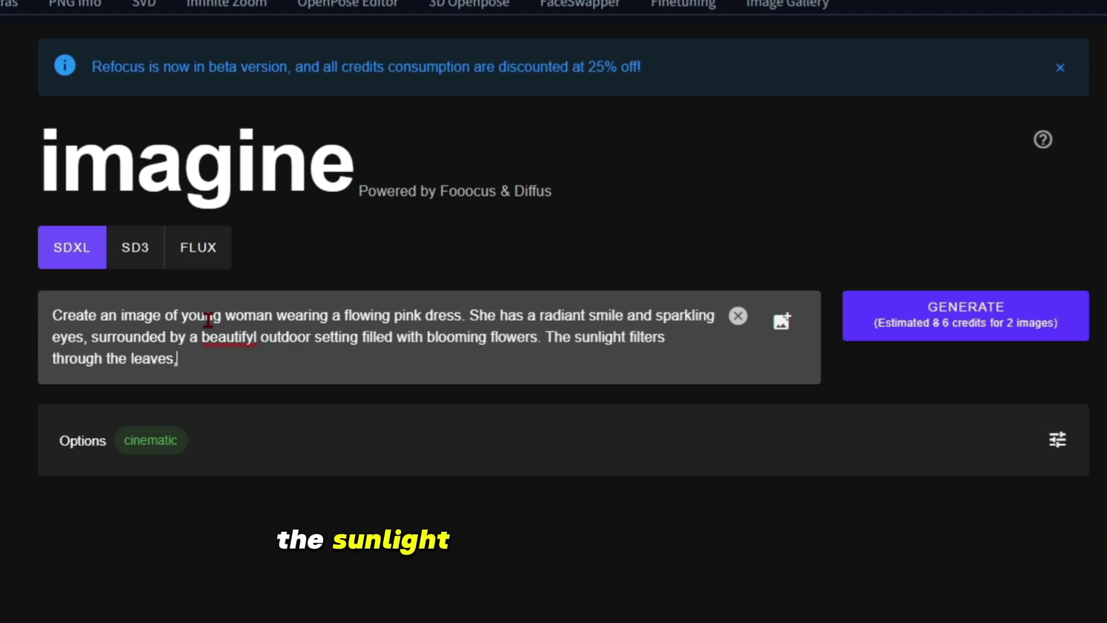
text(r.Her hair is styled elegantly, confidance.Ca)
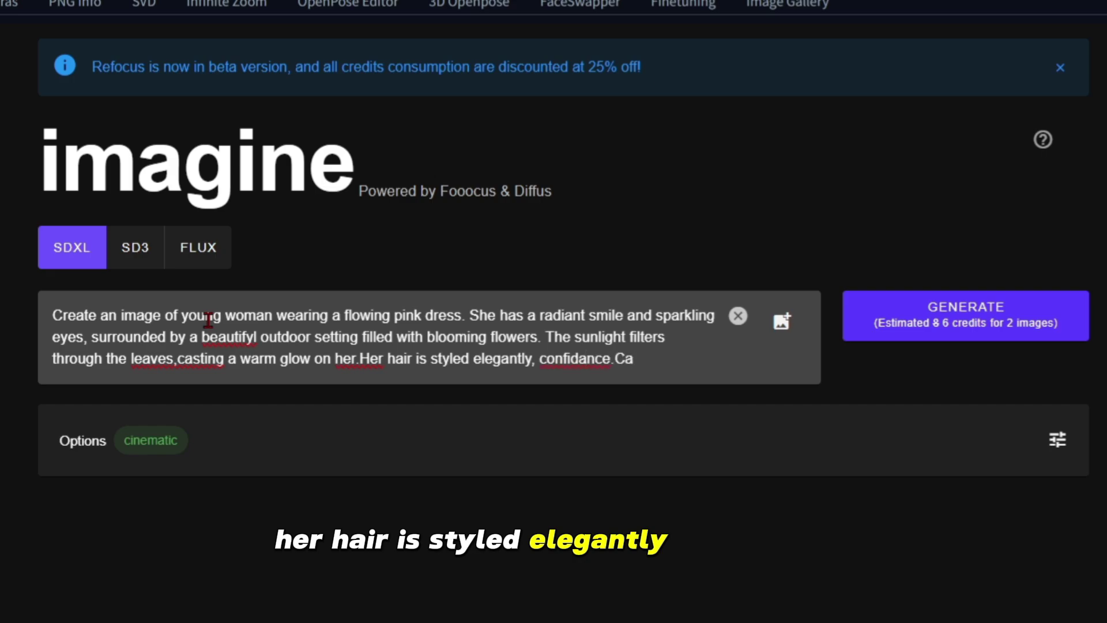
text(pture the essence of bea)
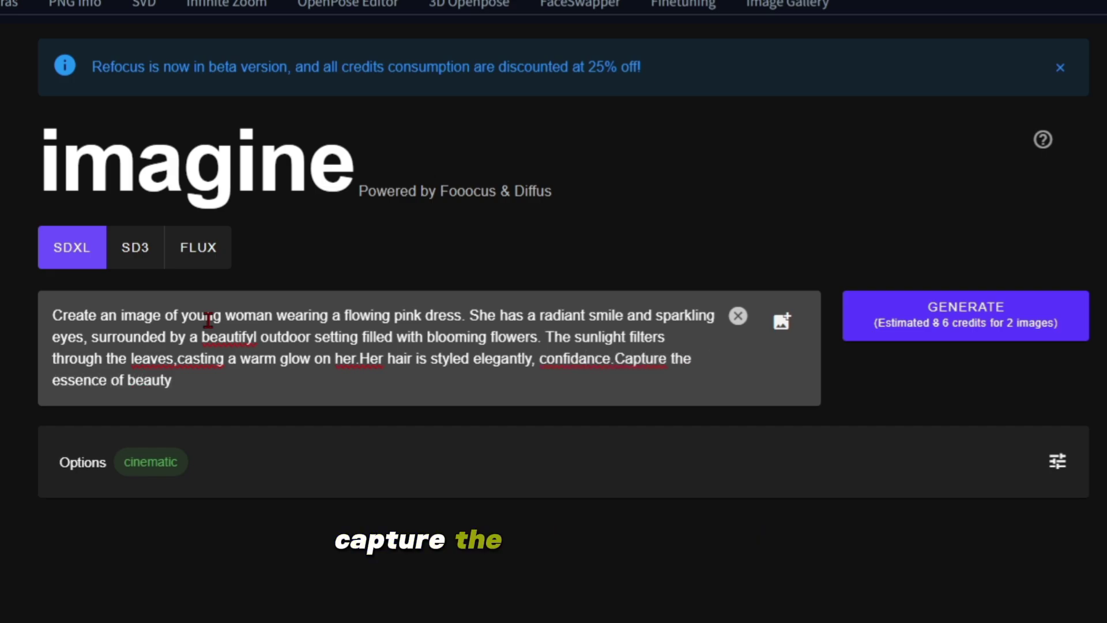
text(uty and tranquility in this moment.)
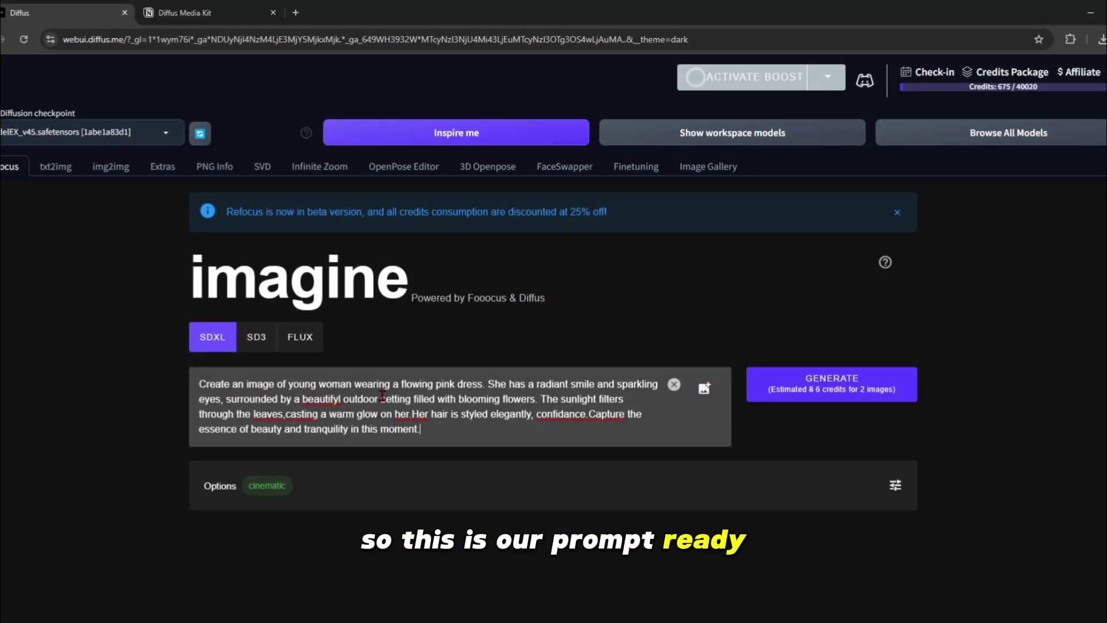
- Choose the FLUX model and generate two images from the pink dress prompt
click(314, 334)
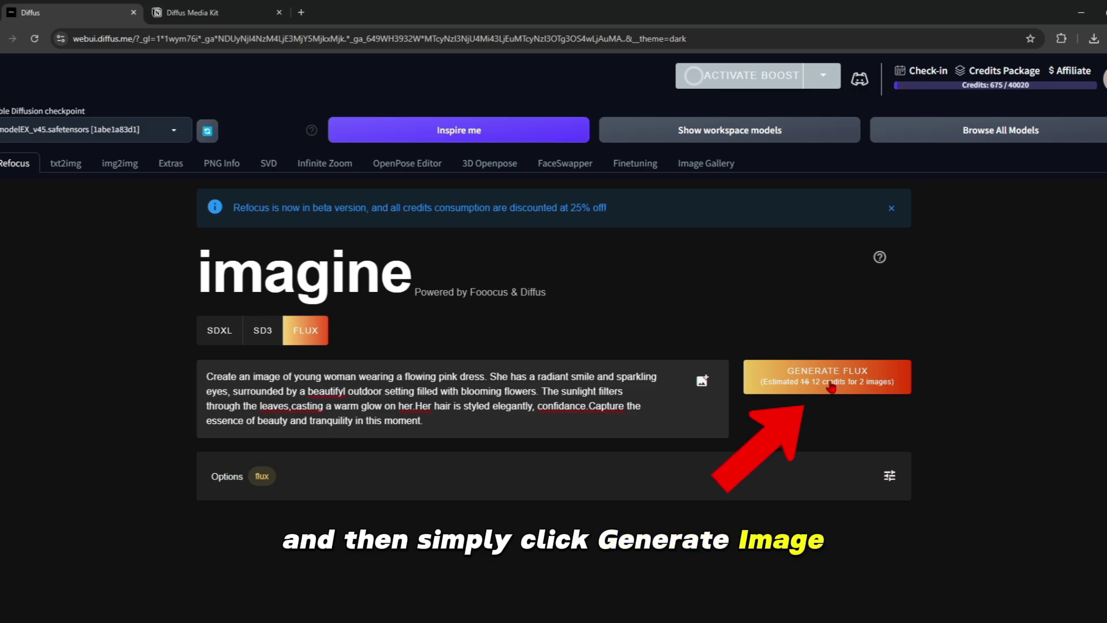
click(848, 393)
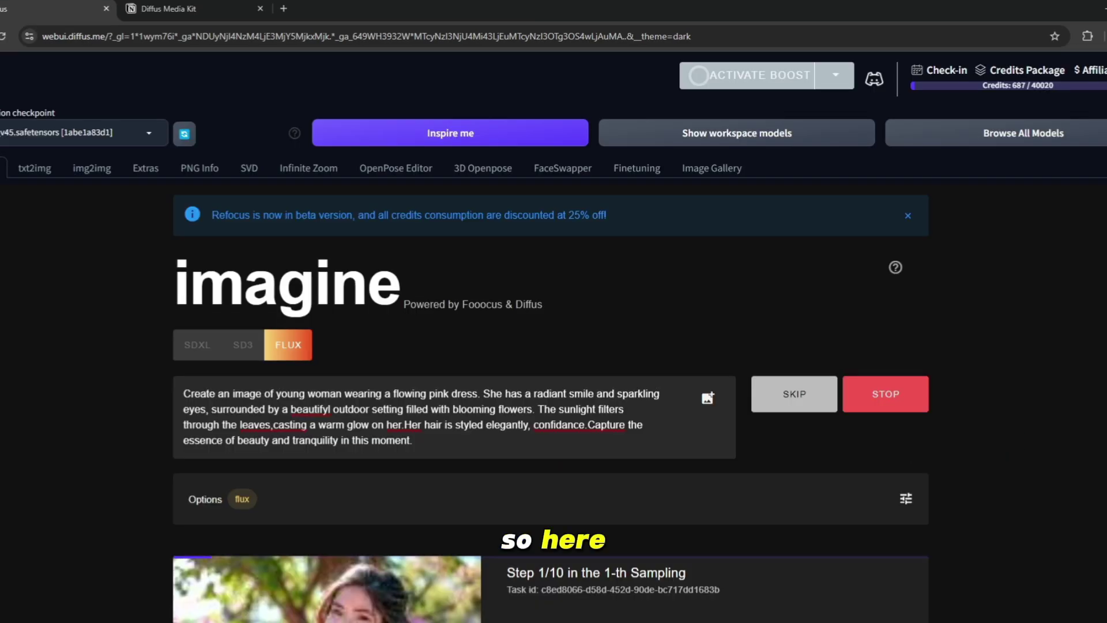
scroll(971, 304, down, 4)
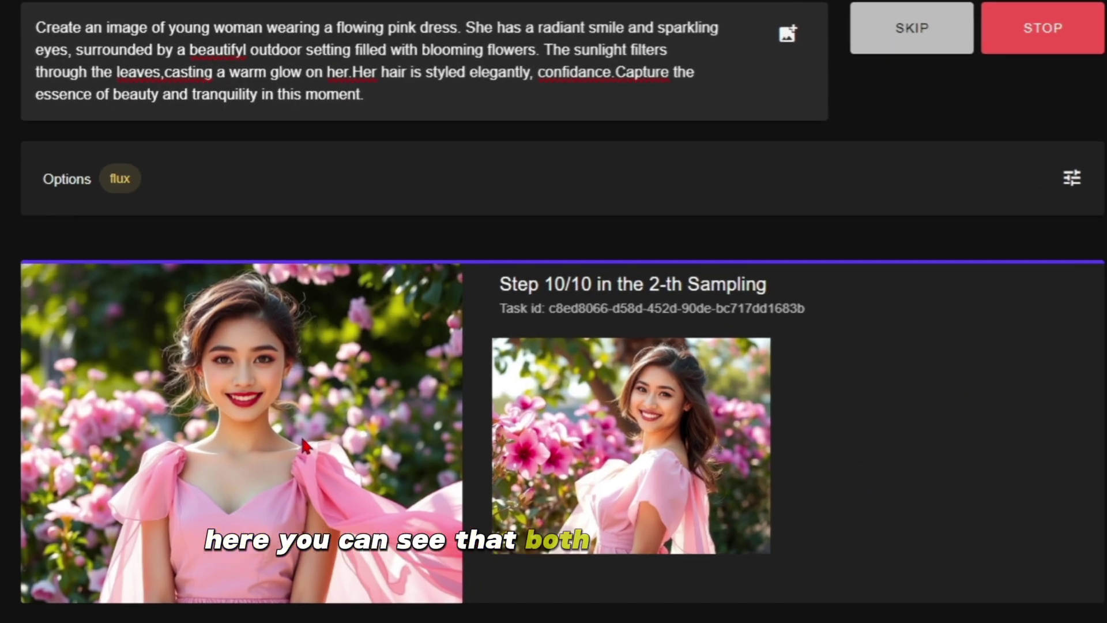
- Enter the SDXL image prompt "a young woman in orange dress"
click(536, 358)
right_click(594, 297)
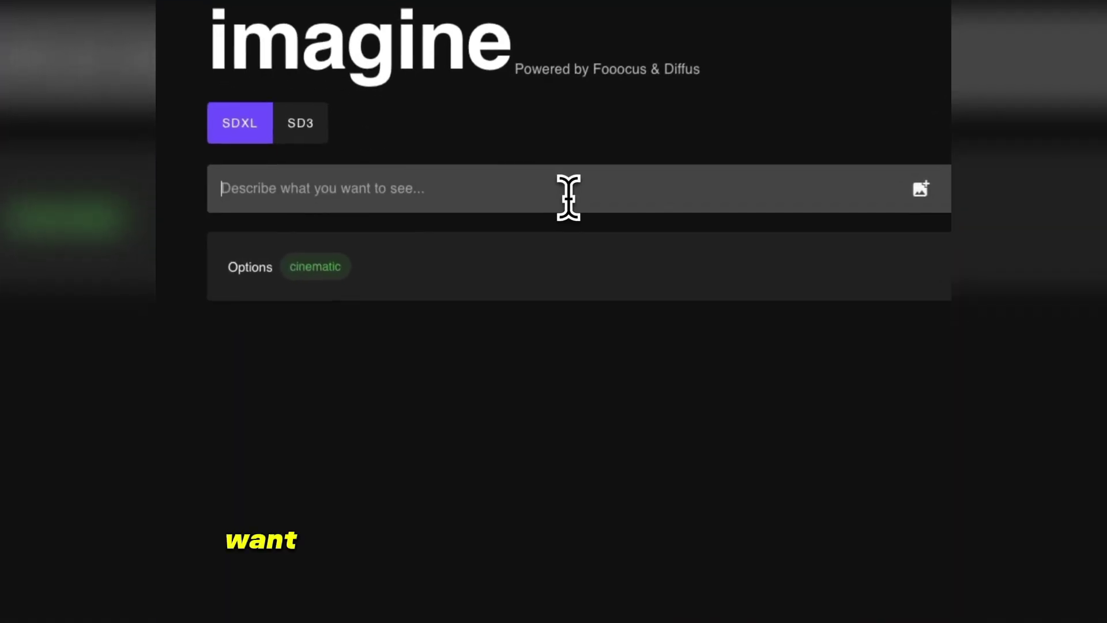
text(a young woman in orange dress)
- Add a style found by searching for "fashion" in the generation options and generate the orange dress image
click(593, 282)
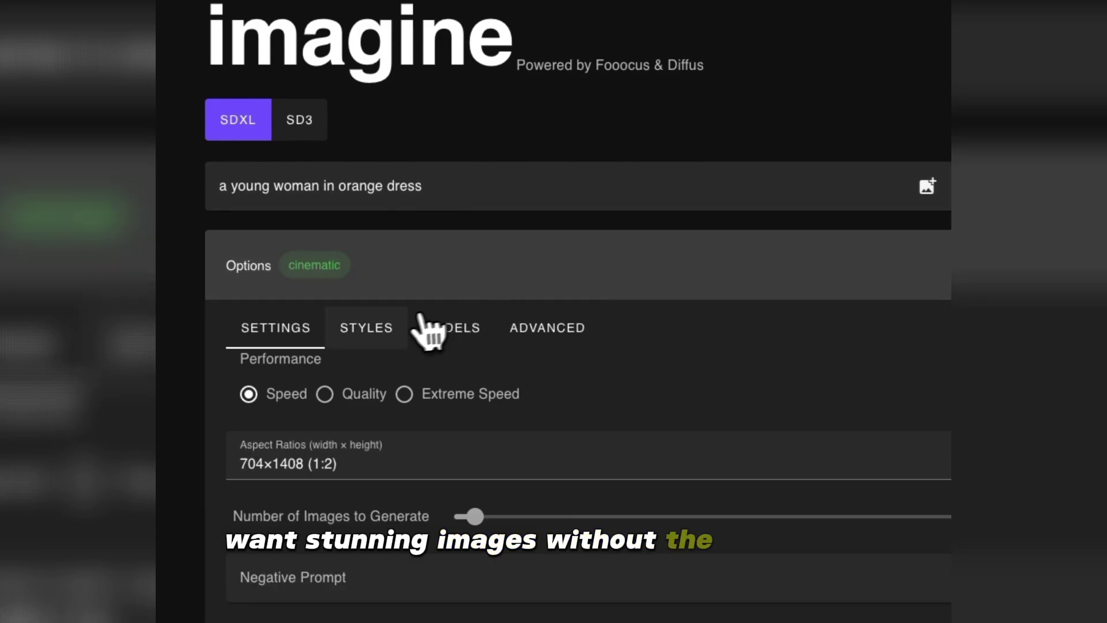
click(404, 326)
click(451, 383)
text(f)
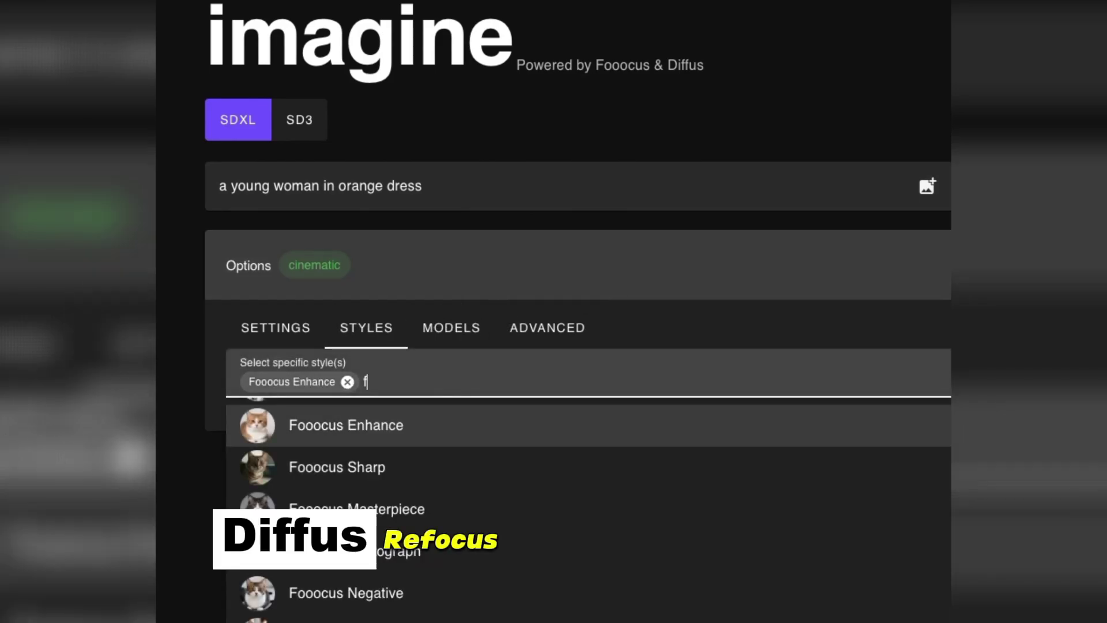
text(ashion)
click(441, 424)
click(598, 284)
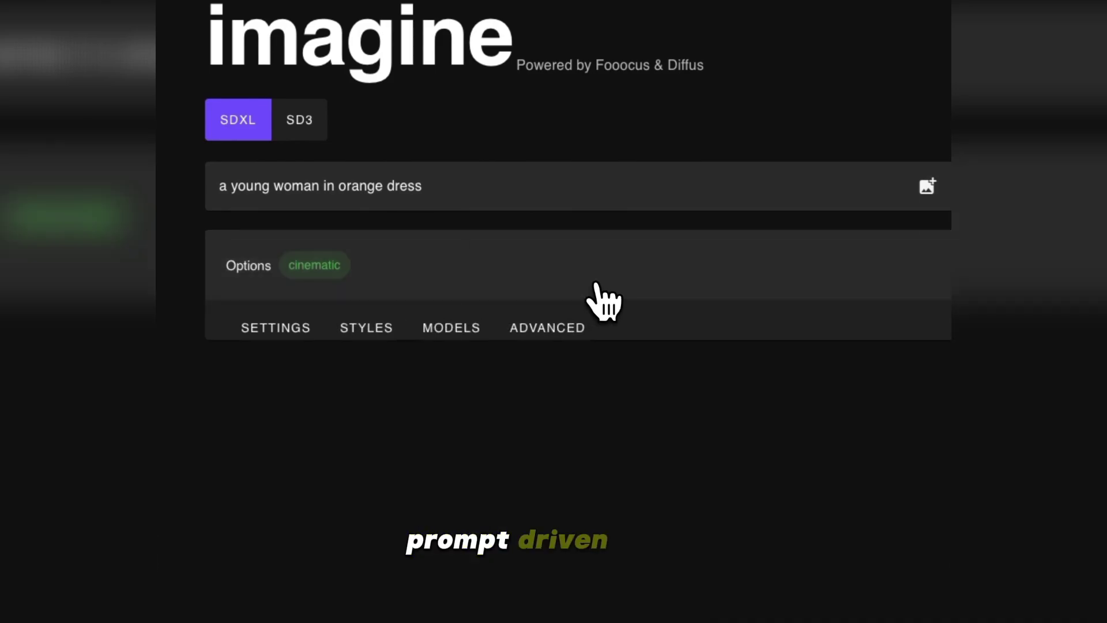
click(744, 291)
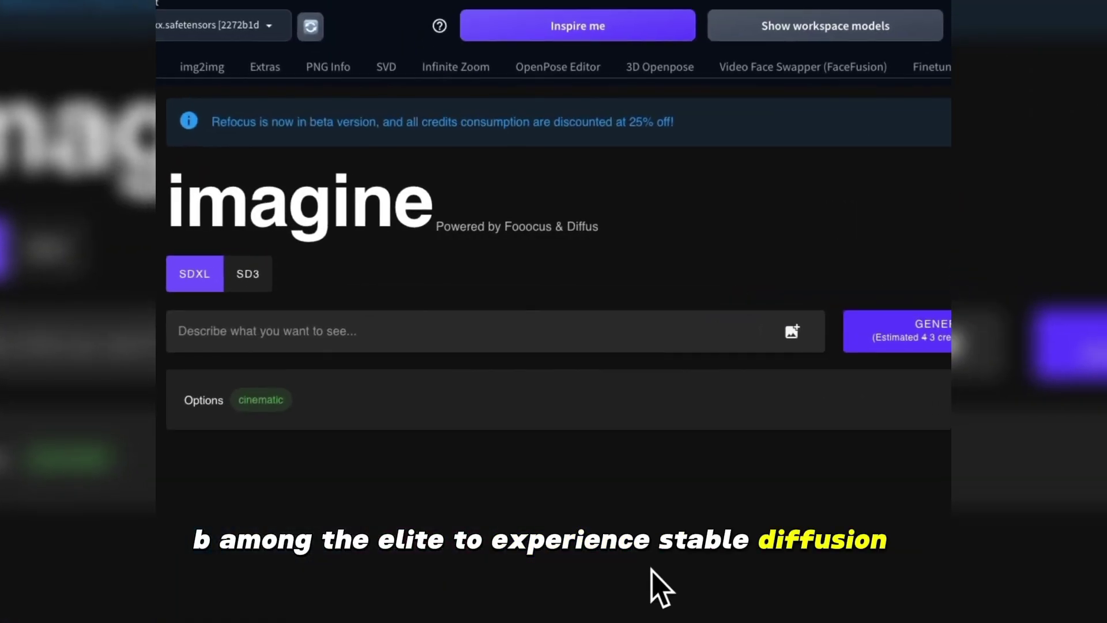
- Generate an image with the SD3 model from the prompt "a young woman in orange dress with a sign "Diffus is Good""
click(254, 277)
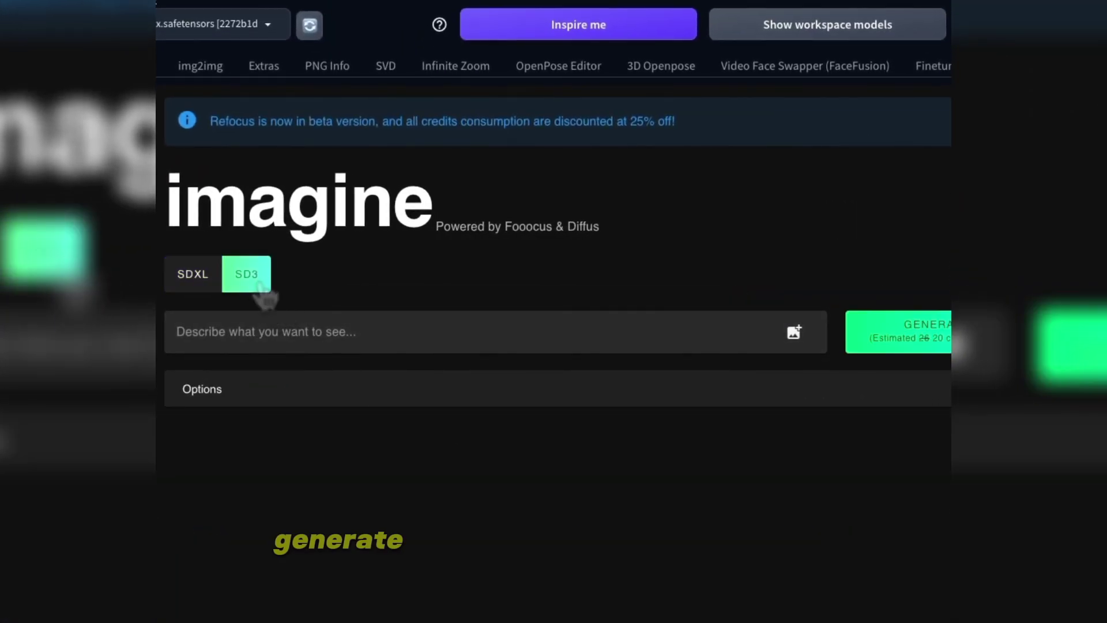
click(240, 338)
text(a young woman in orange dress with a sign "Diffus is Good")
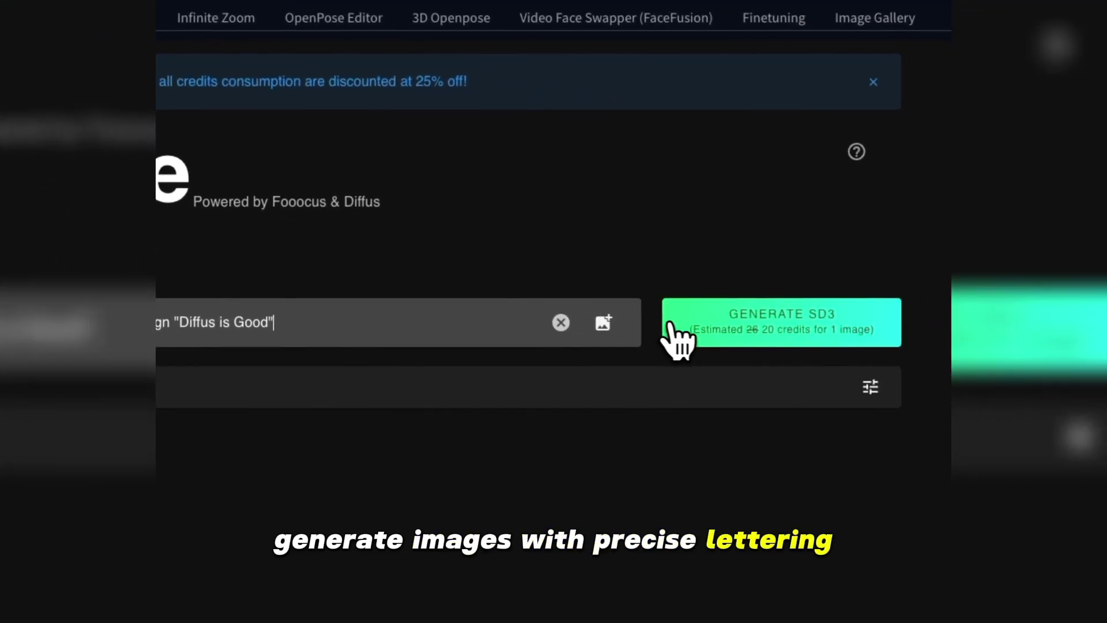
click(857, 333)
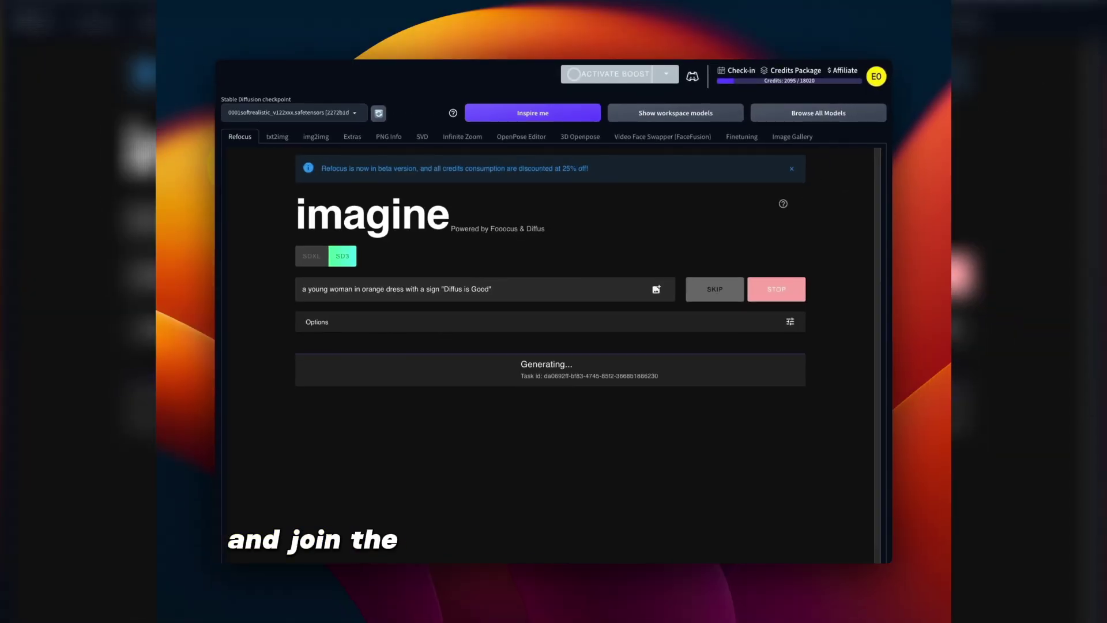
scroll(548, 346, down, 1)
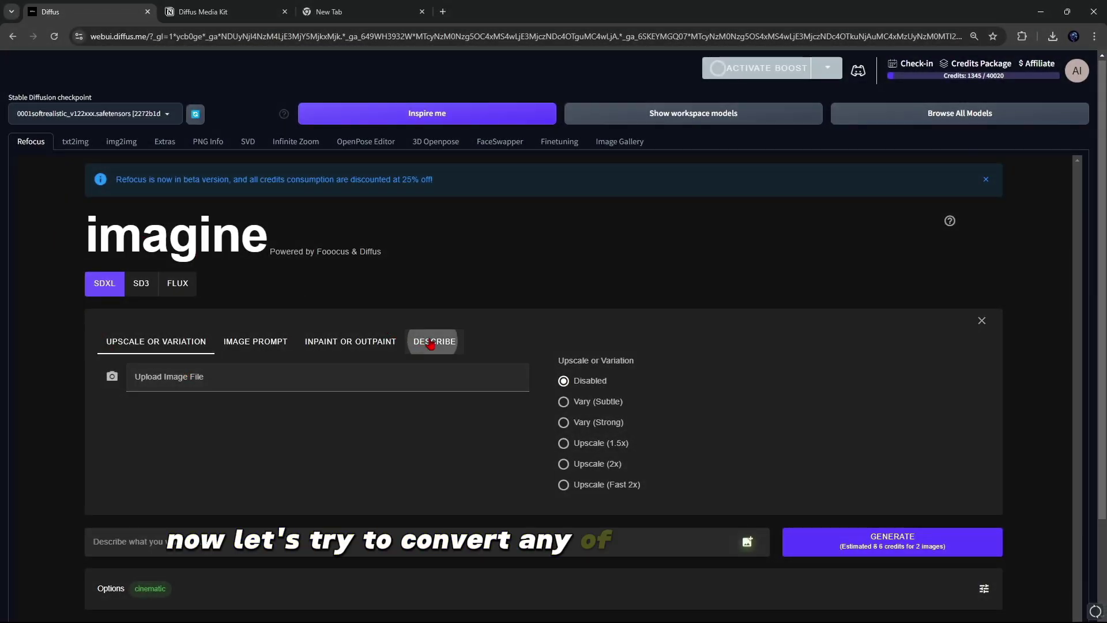
- Load valorant-clove-abilities-interview-pcgamesn.jpg for the Describe function and turn it into a text prompt with GPT-4 Vision
click(432, 343)
click(173, 376)
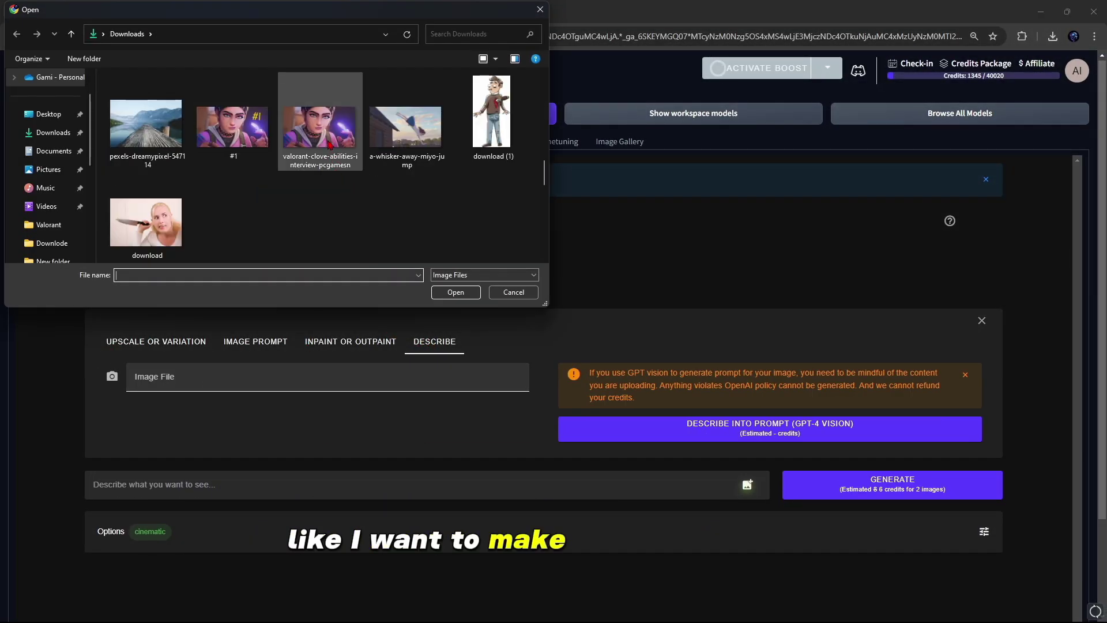
click(332, 147)
click(455, 292)
scroll(674, 222, down, 4)
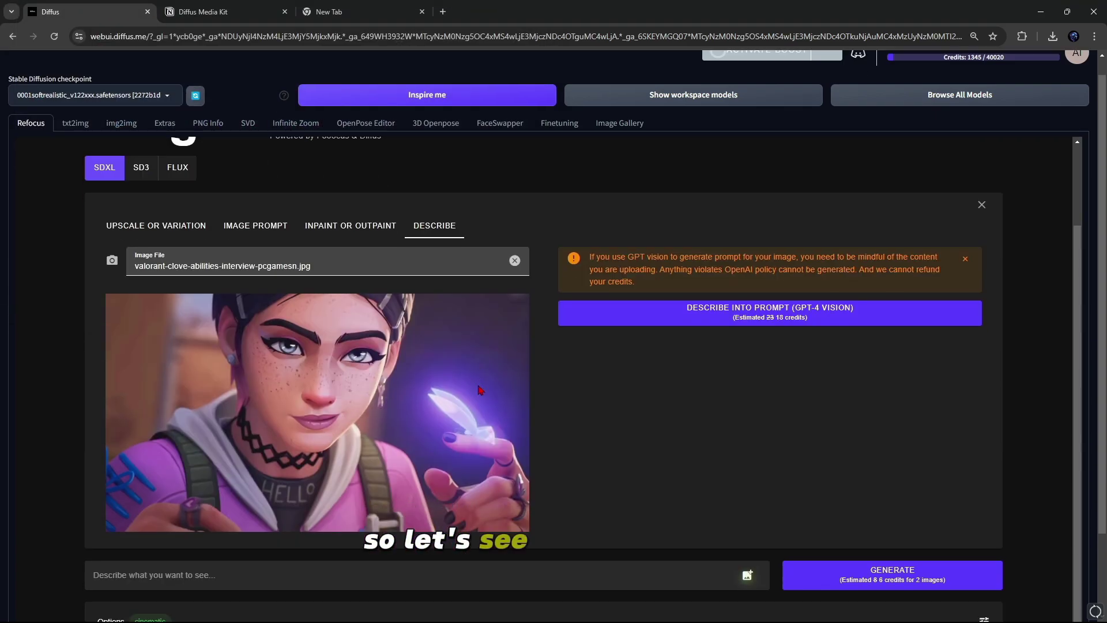
click(682, 222)
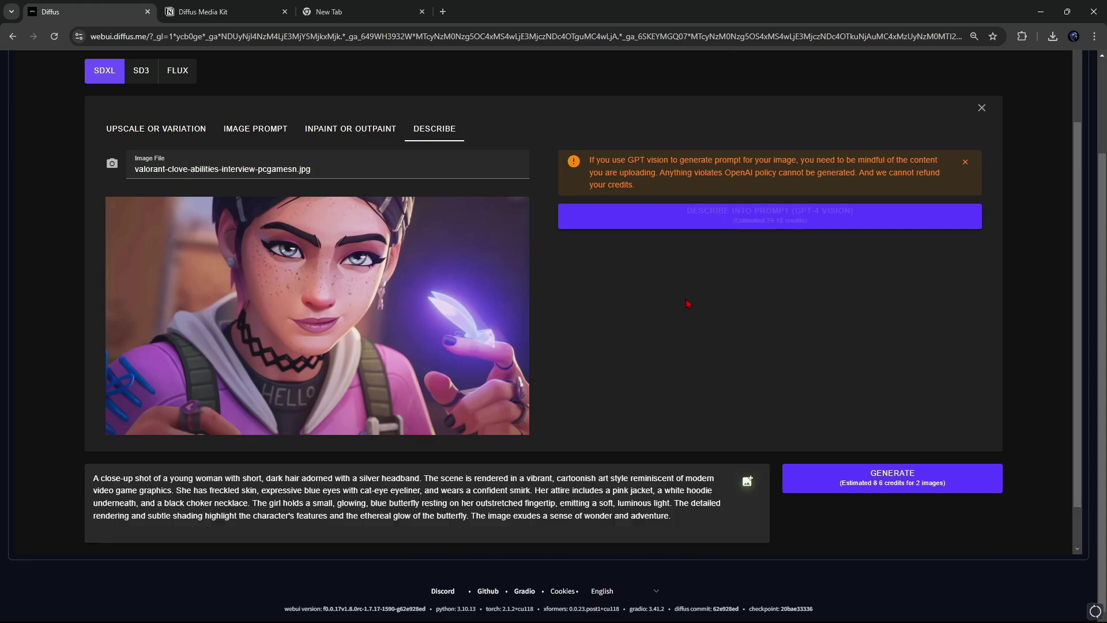
scroll(441, 445, down, 1)
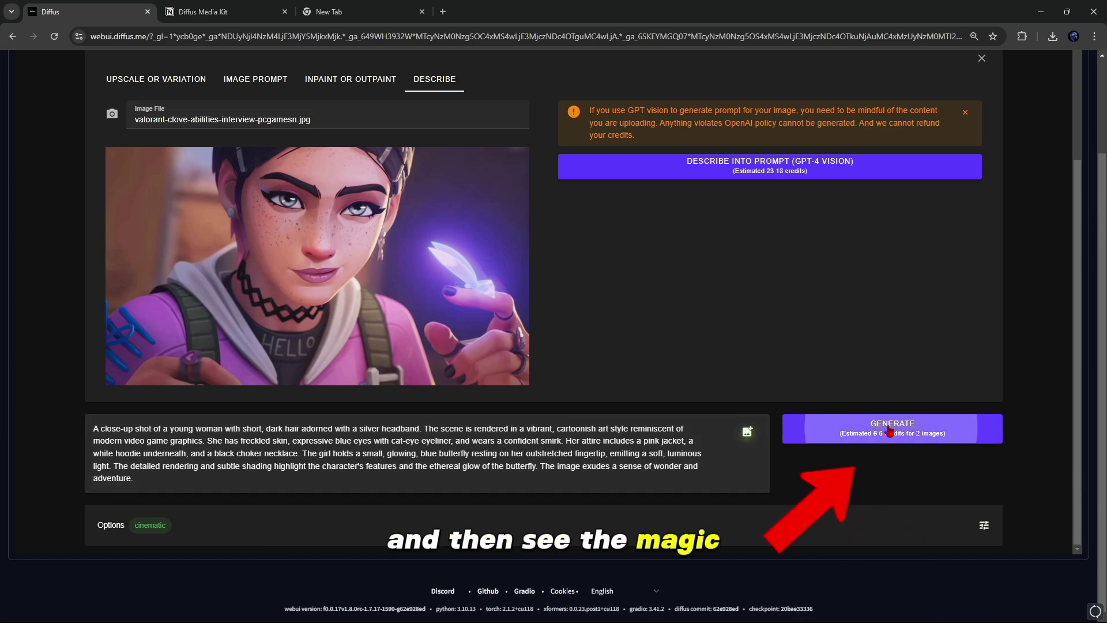
- Generate two images from the described prompt and view the results enlarged one after the other
click(860, 434)
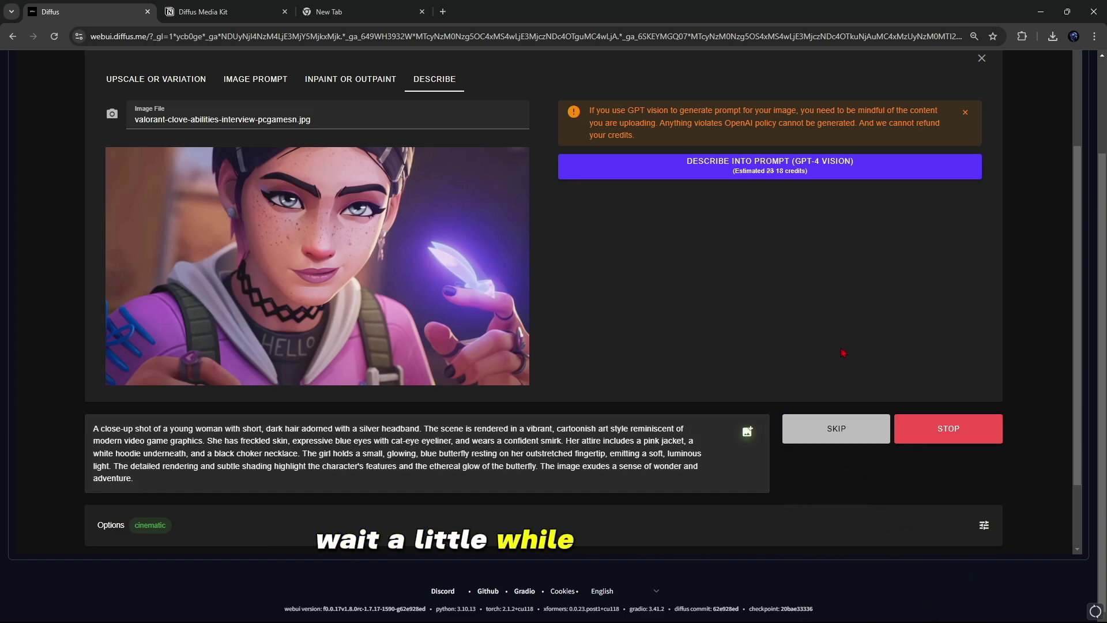
scroll(843, 353, down, 2)
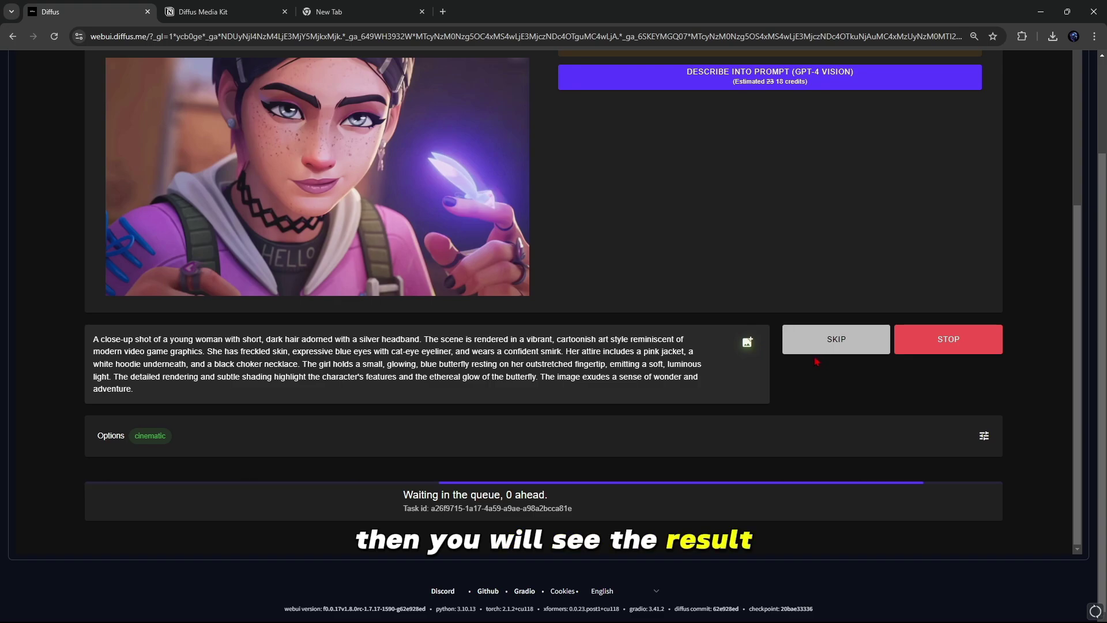
key(ctrl+minus)
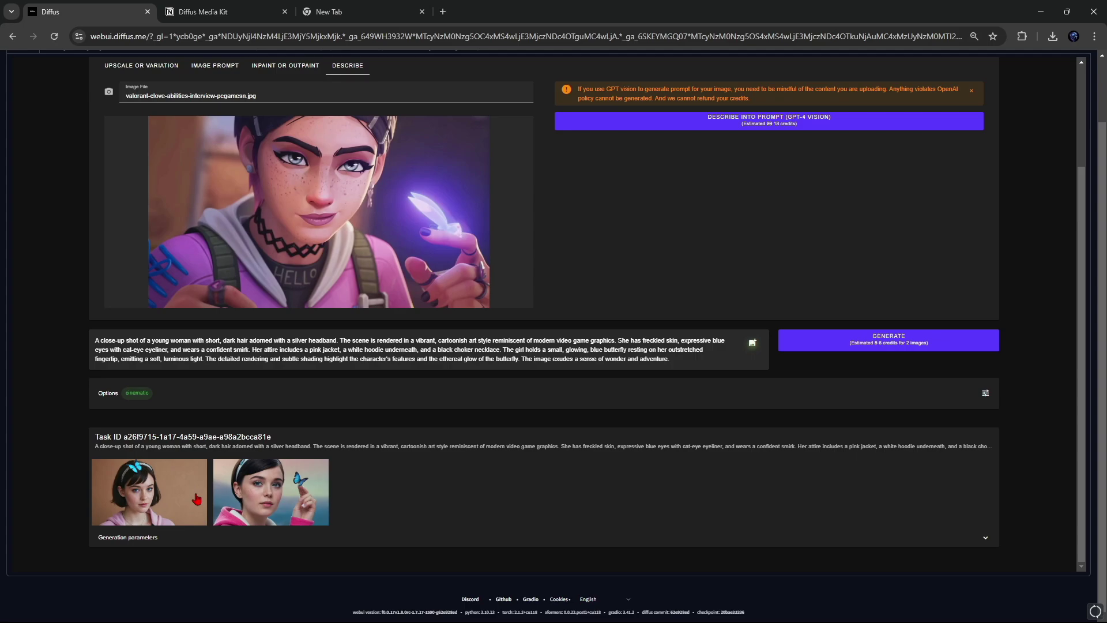
click(139, 493)
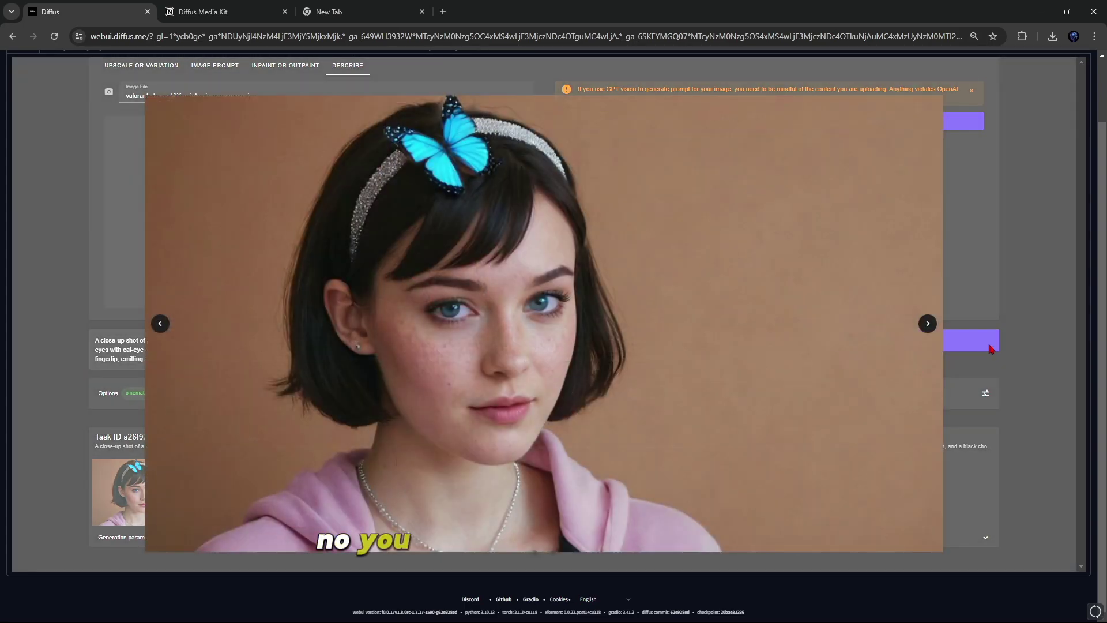
click(928, 324)
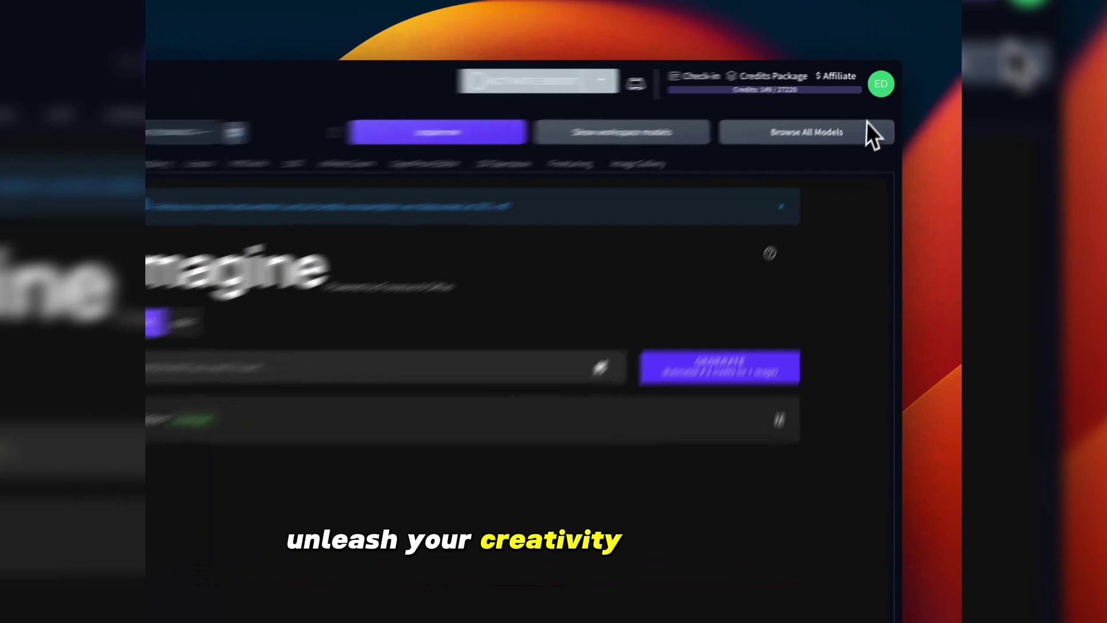
- Switch to ComfyUI from the account options and queue the workflow's prompt to generate and view an image
click(870, 100)
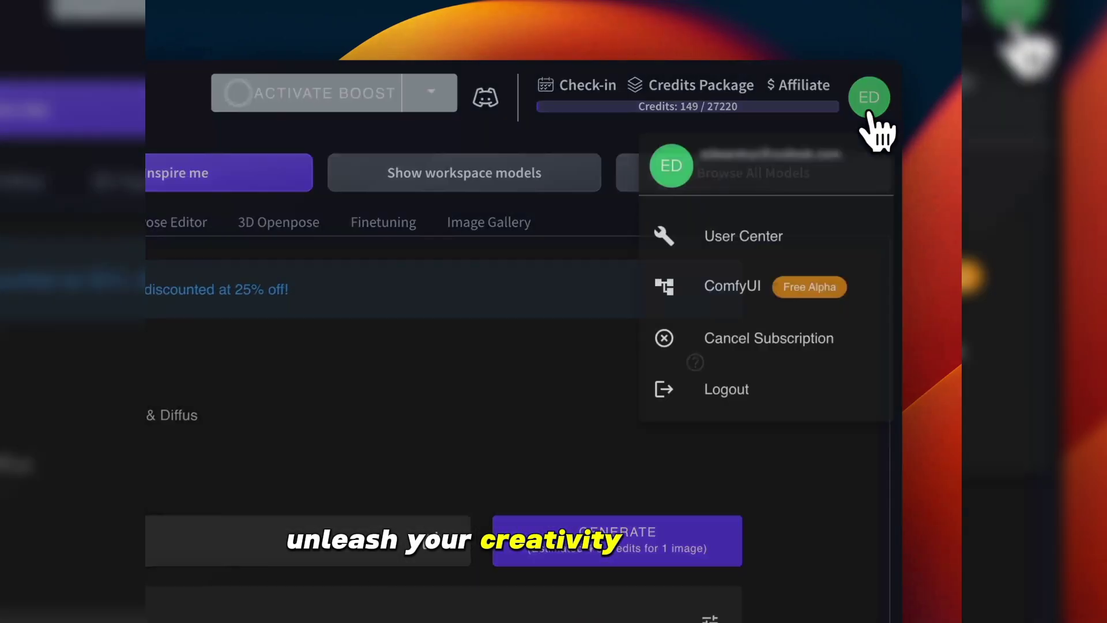
click(715, 297)
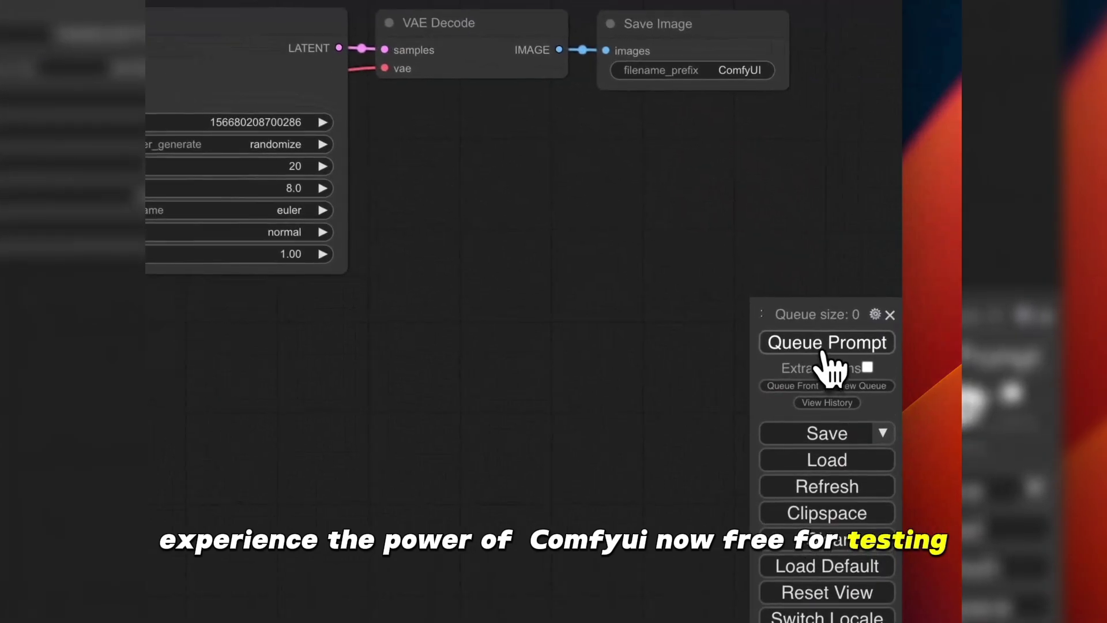
click(863, 338)
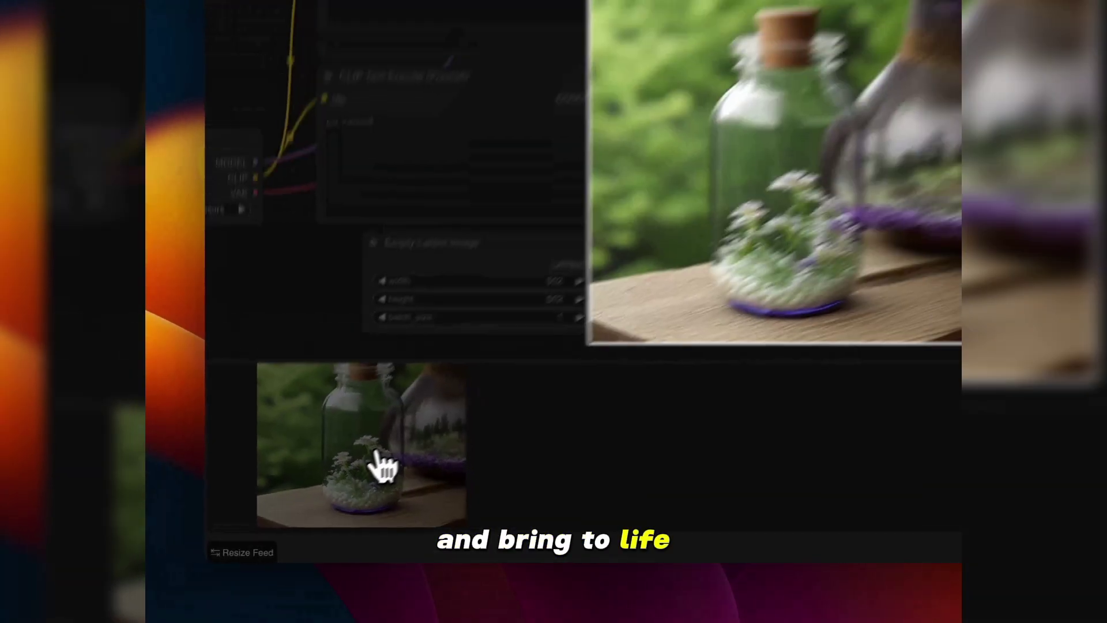
click(335, 519)
click(350, 522)
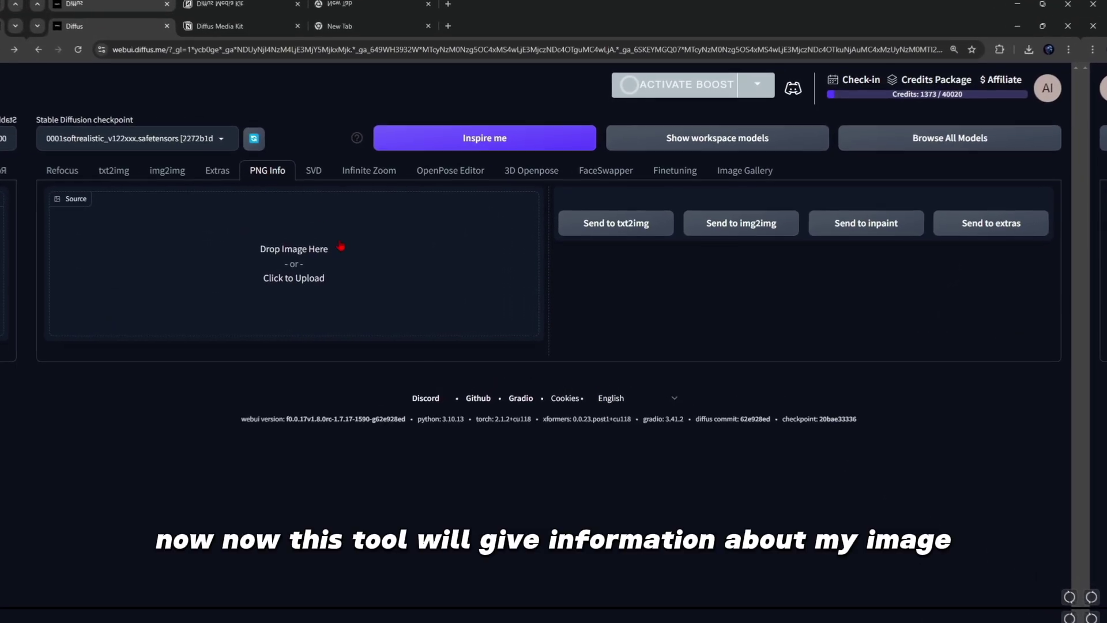
- Load the Downloads image of the woman in a blue dress into PNG Info and send its parameters to img2img
click(295, 262)
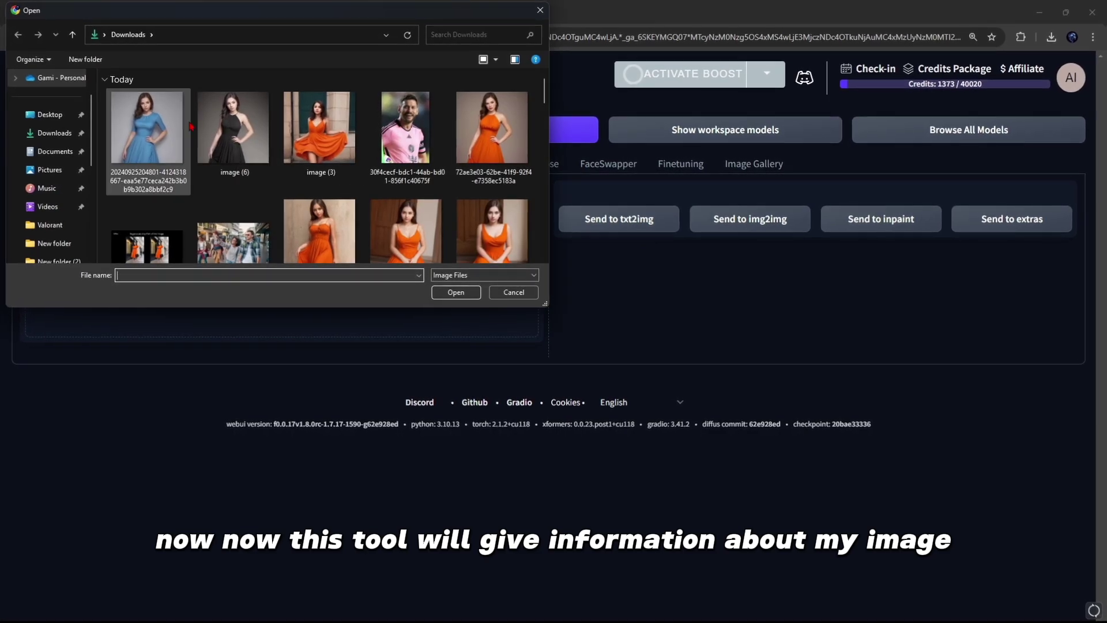
click(188, 126)
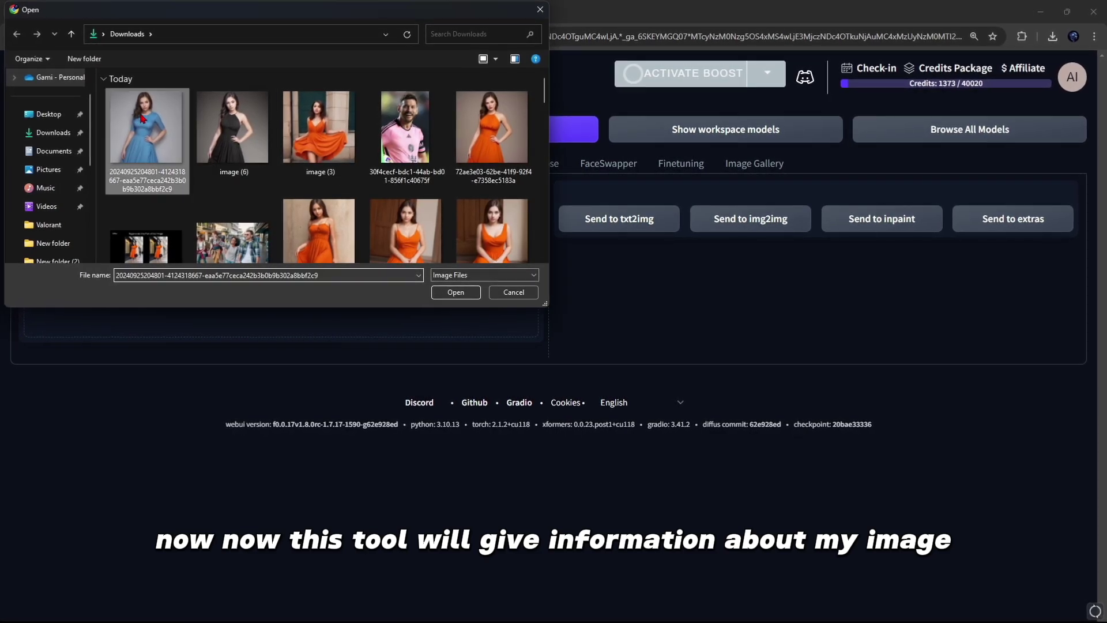
click(456, 293)
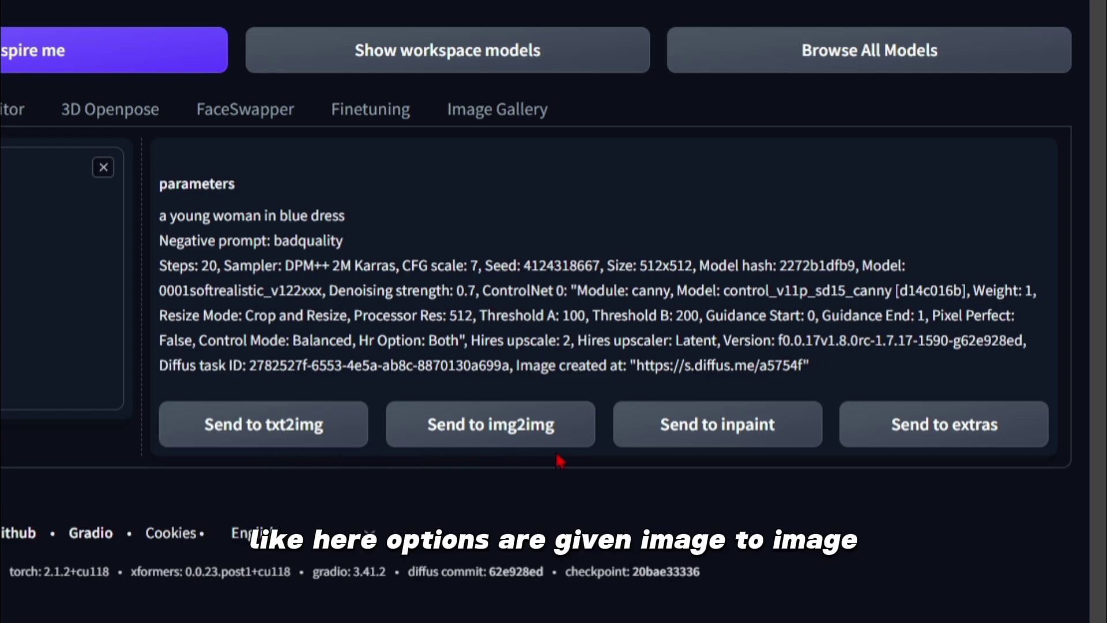
click(509, 441)
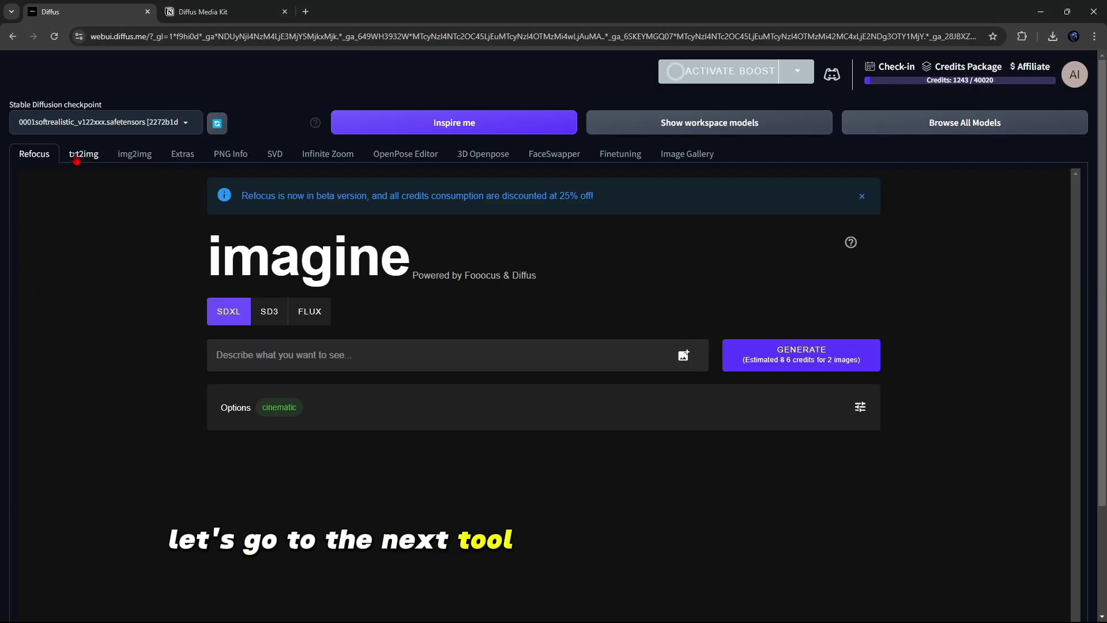
- Open the txt2img tool and browse the available Textual Inversion, Lora/Lycoris and Checkpoints models in the model gallery
click(80, 155)
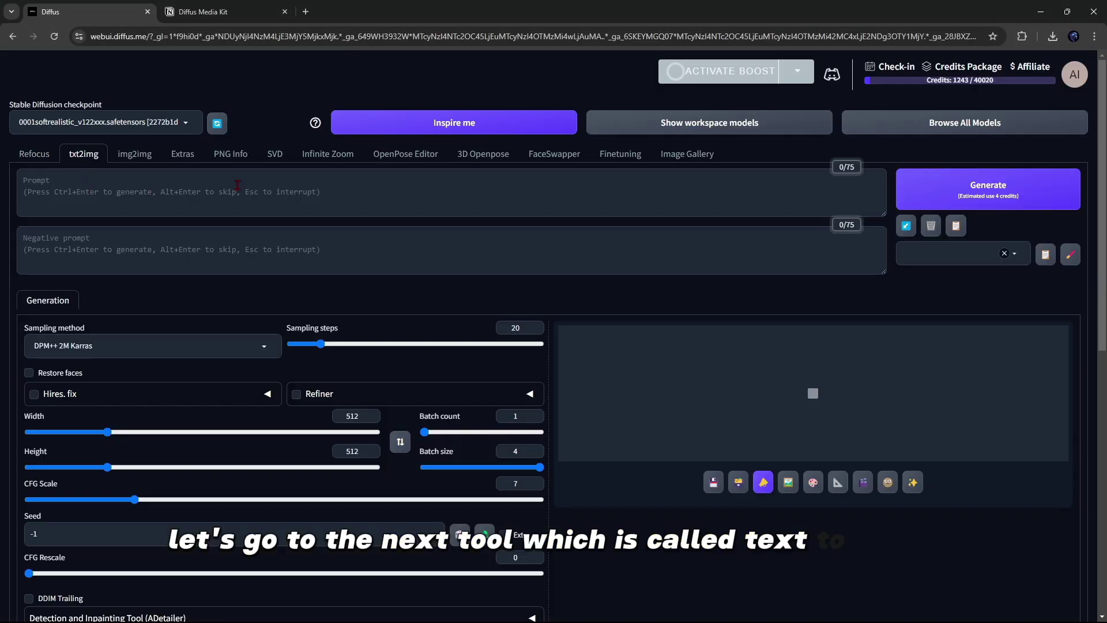
click(915, 128)
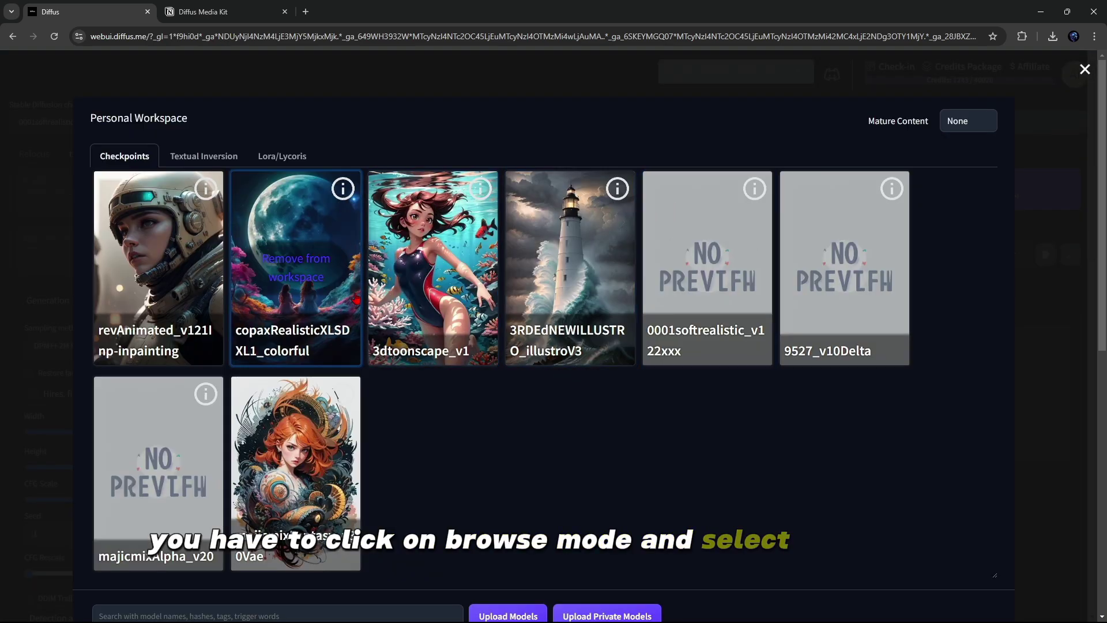
click(204, 156)
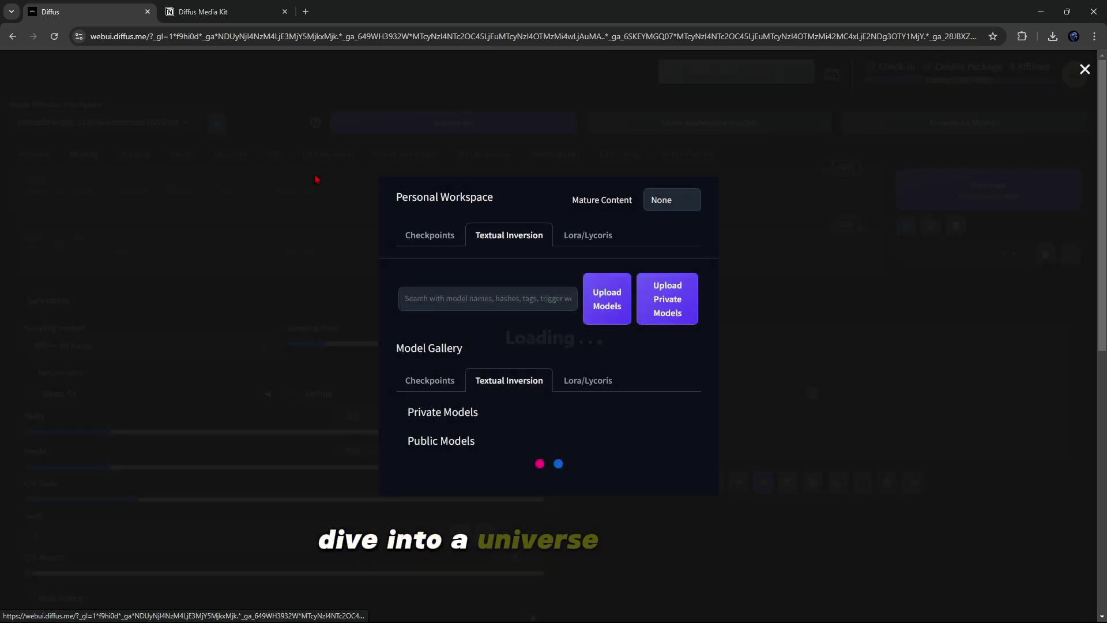
click(283, 164)
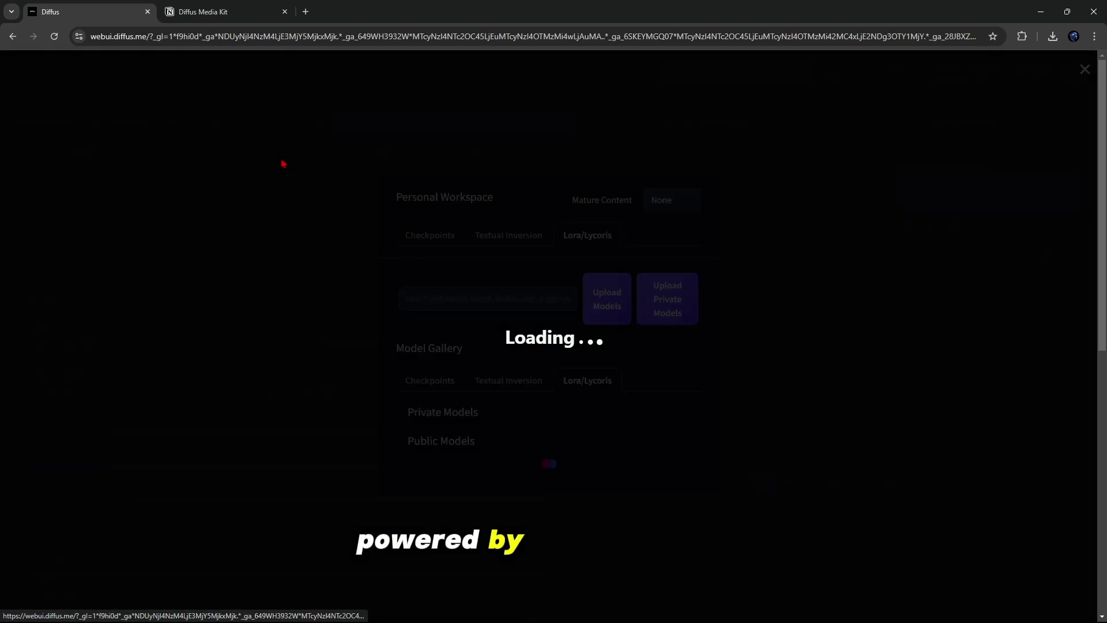
scroll(462, 432, down, 12)
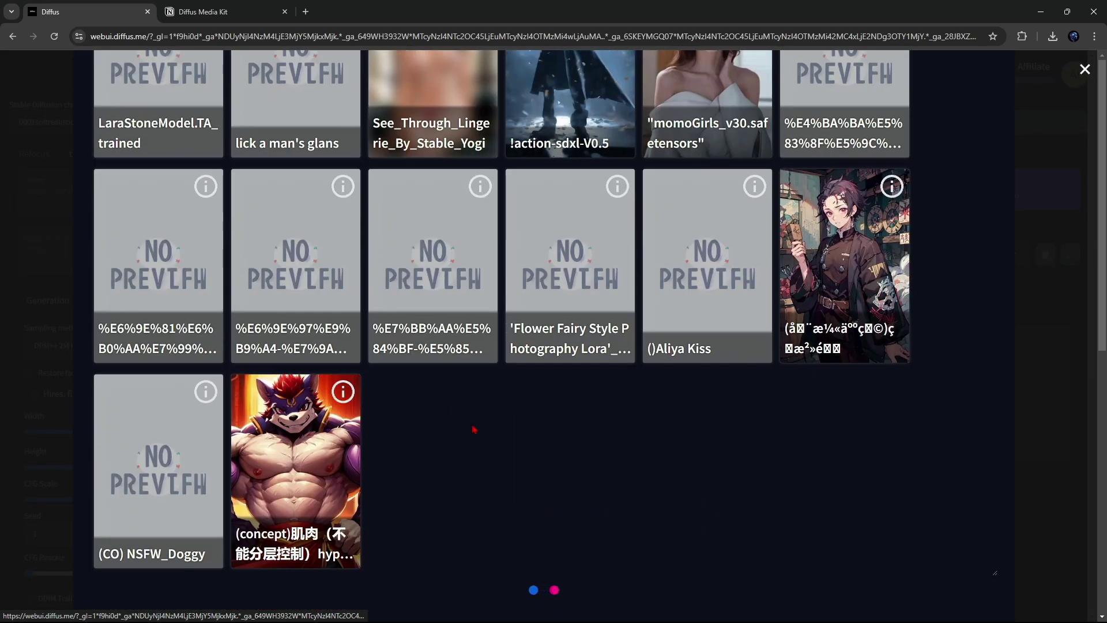
scroll(461, 421, down, 6)
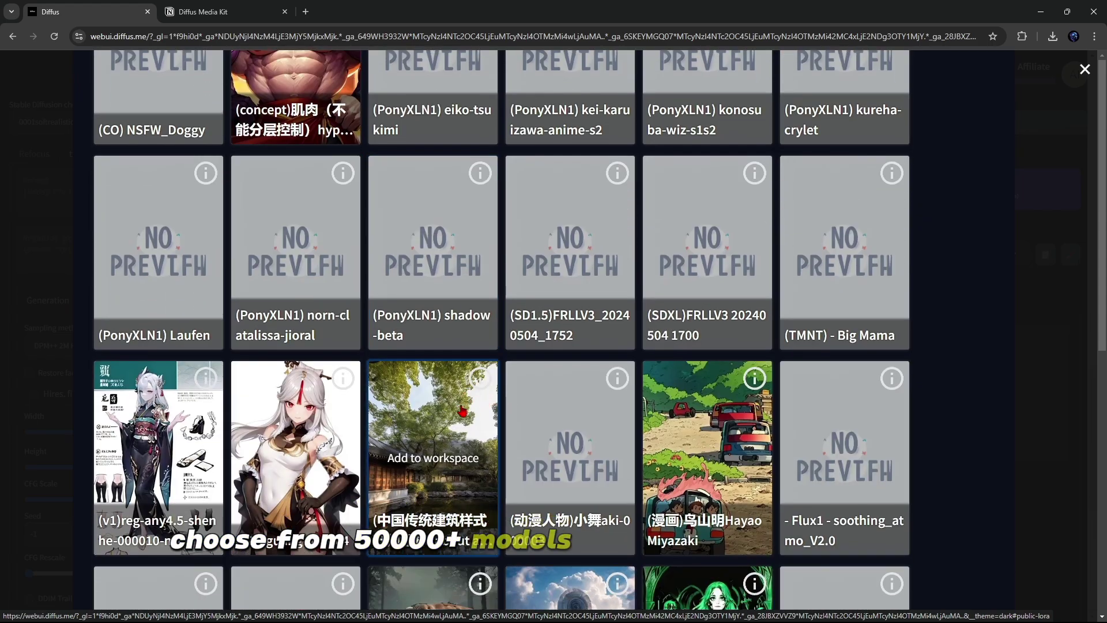
scroll(462, 411, down, 5)
scroll(463, 402, down, 3)
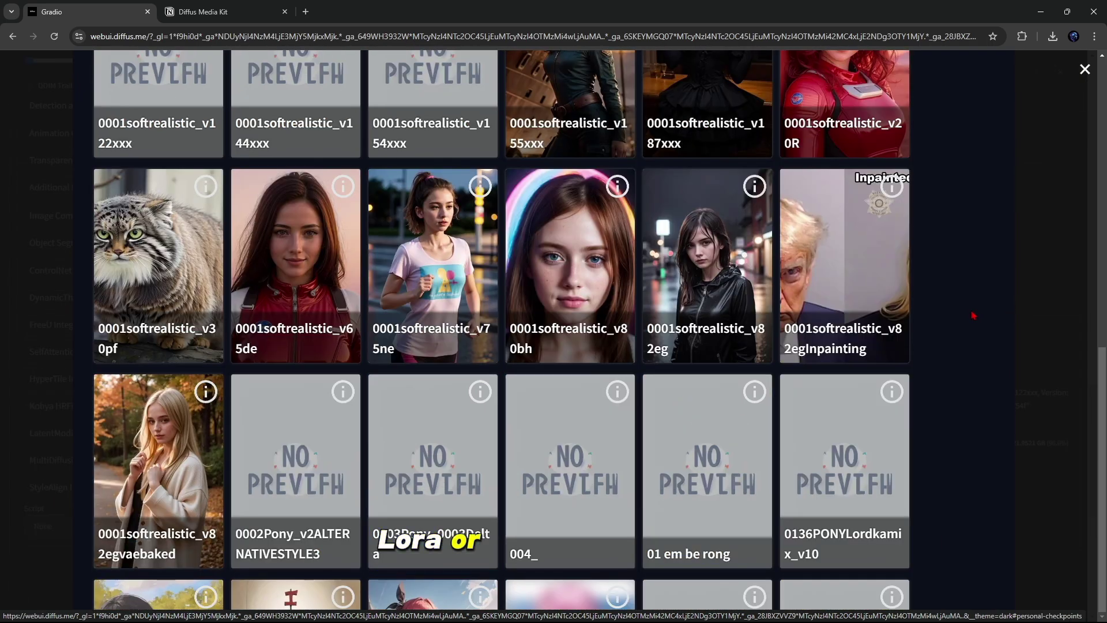
scroll(973, 315, down, 6)
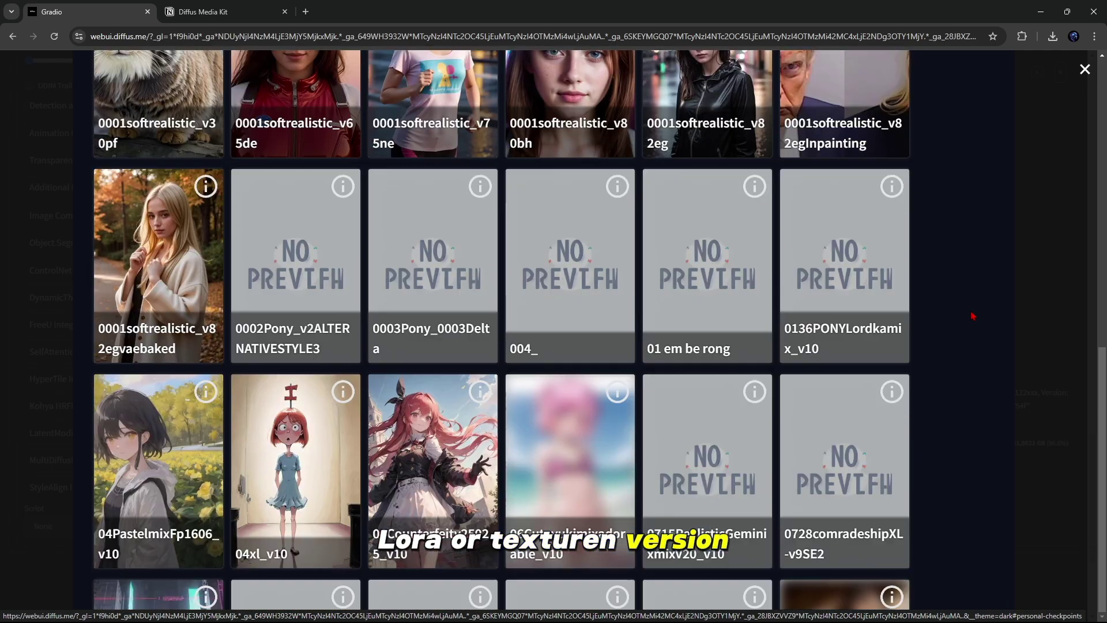
scroll(975, 316, down, 8)
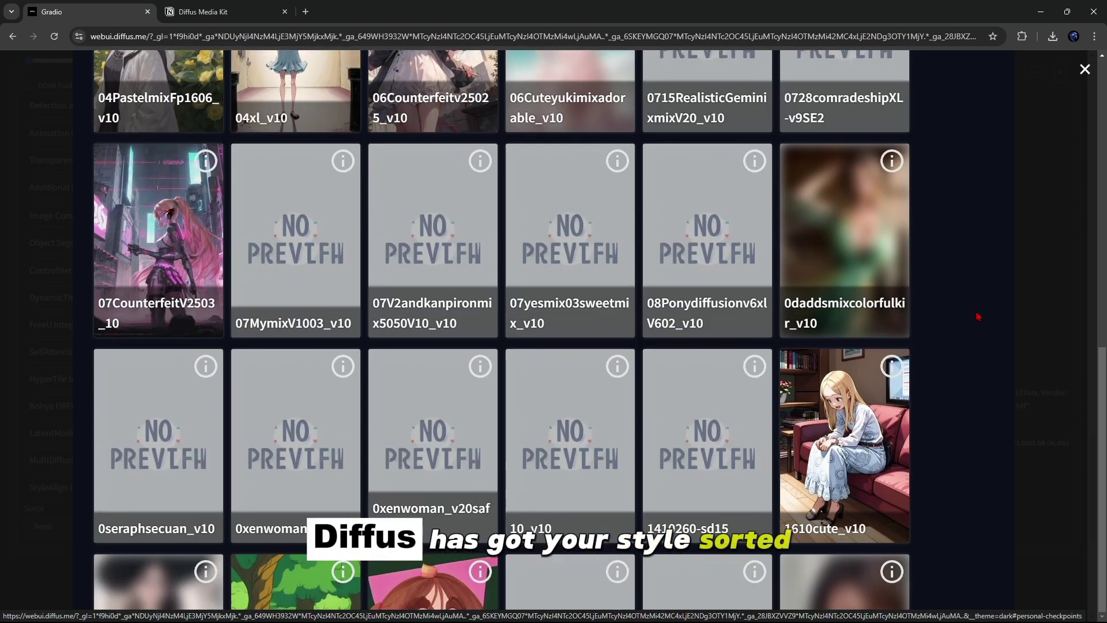
scroll(981, 316, down, 3)
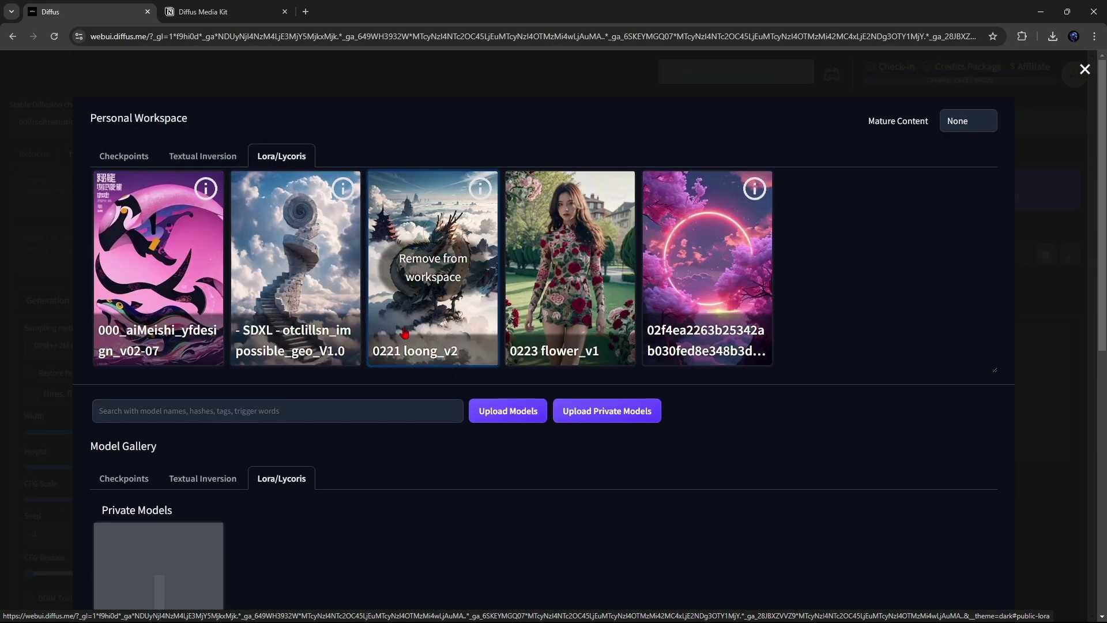
click(1084, 69)
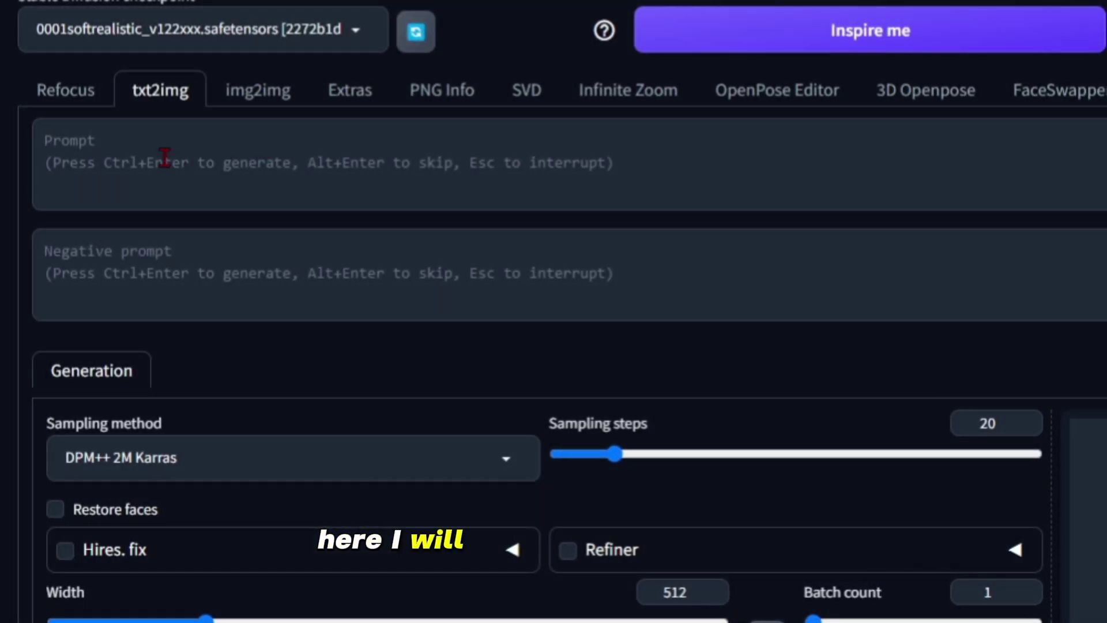
- Enter "a young woman in orange dress" as the txt2img prompt
click(78, 262)
text(a)
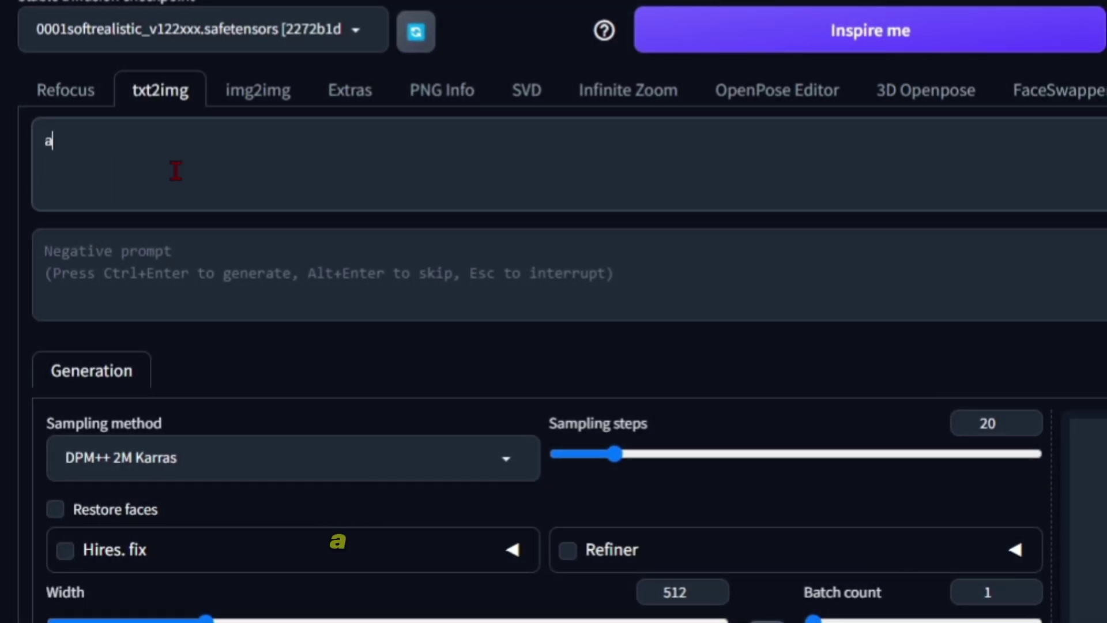
text( young woman)
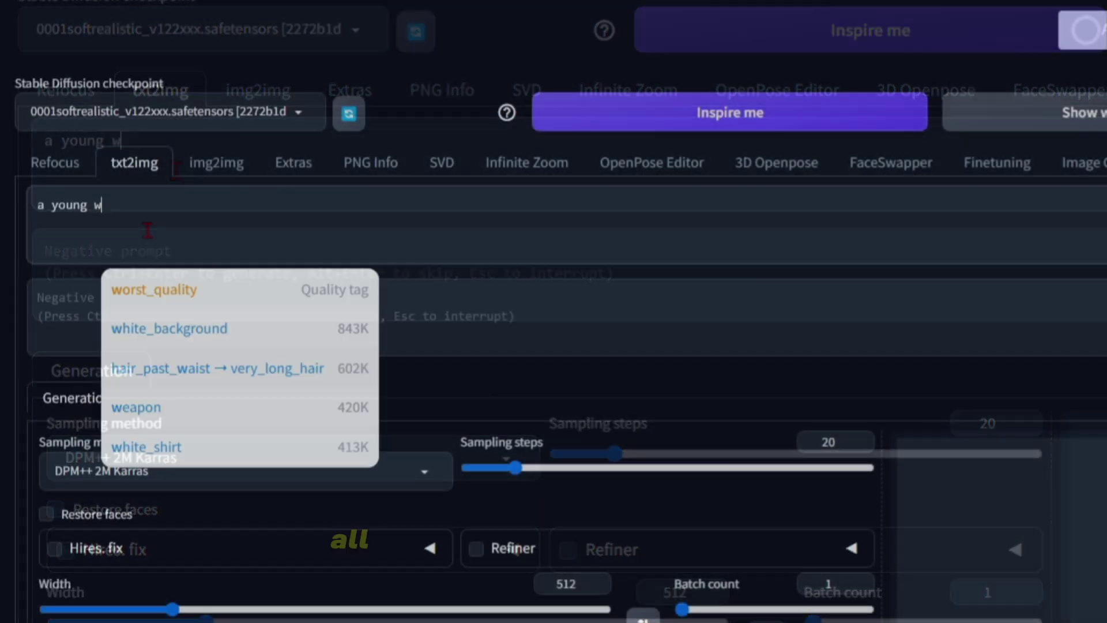
text( in orange dress)
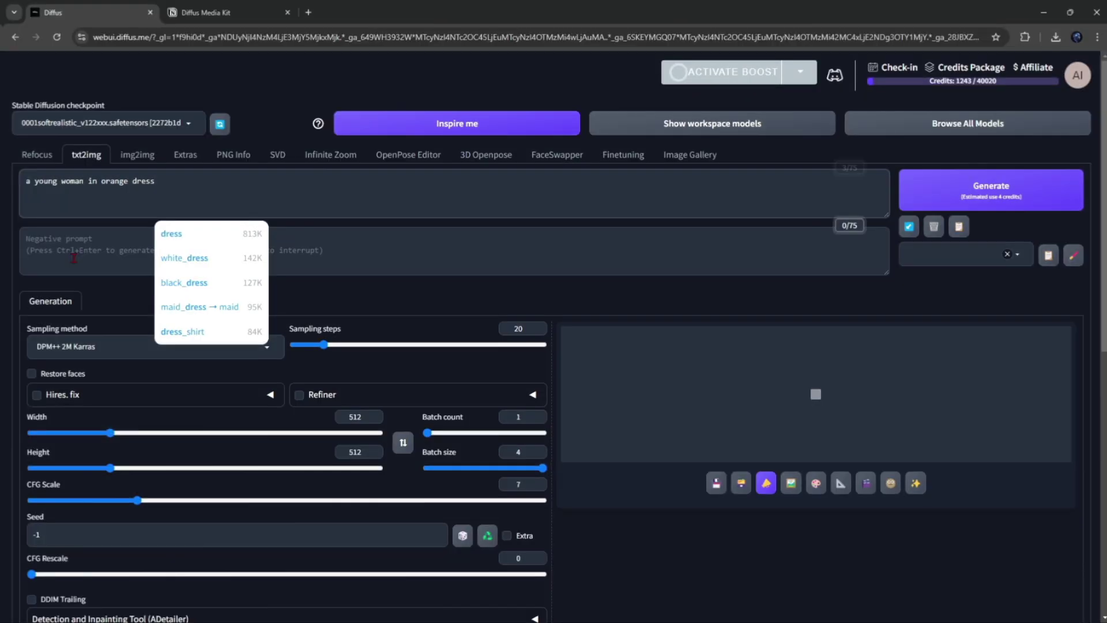
- Add the badquality textual inversion from the workspace models to the negative prompt and hide the workspace models again
click(115, 309)
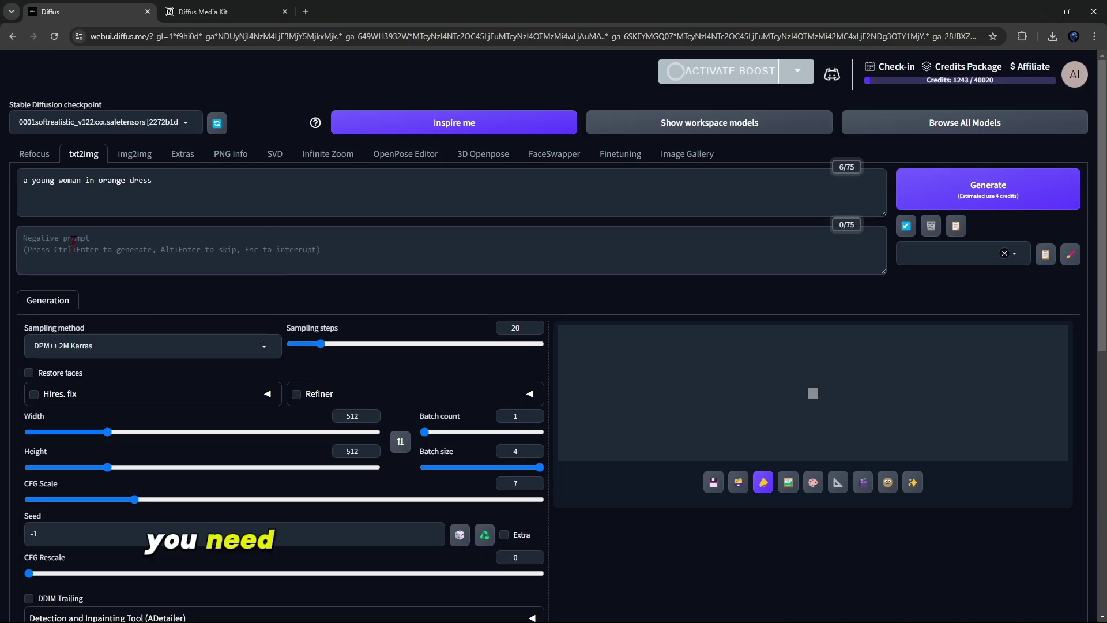
click(703, 125)
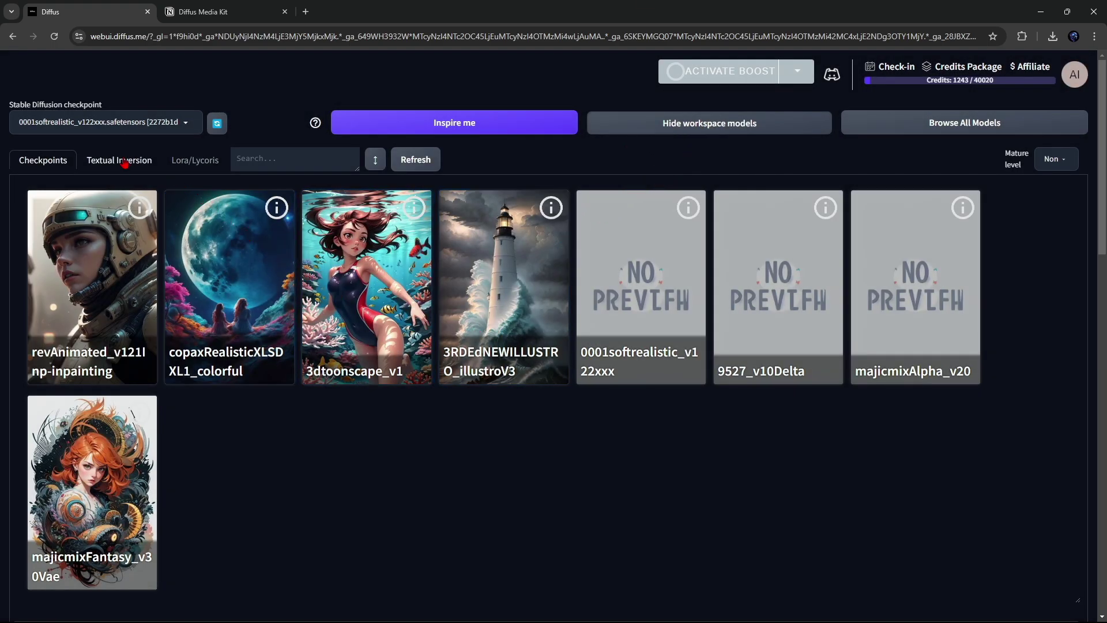
click(125, 161)
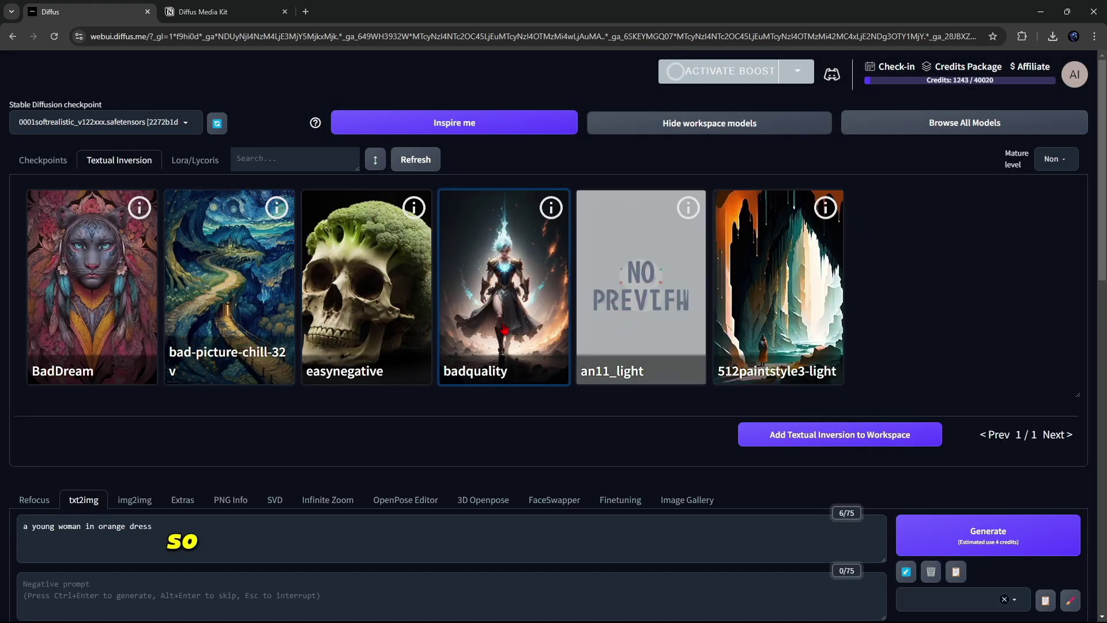
click(504, 329)
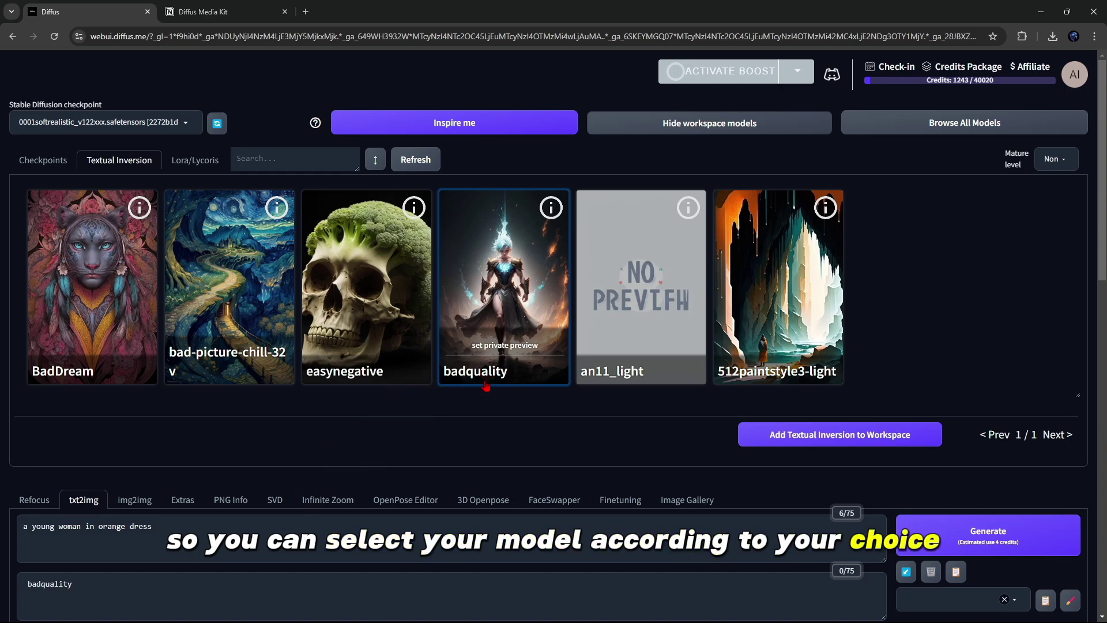
scroll(486, 388, down, 3)
scroll(591, 339, up, 3)
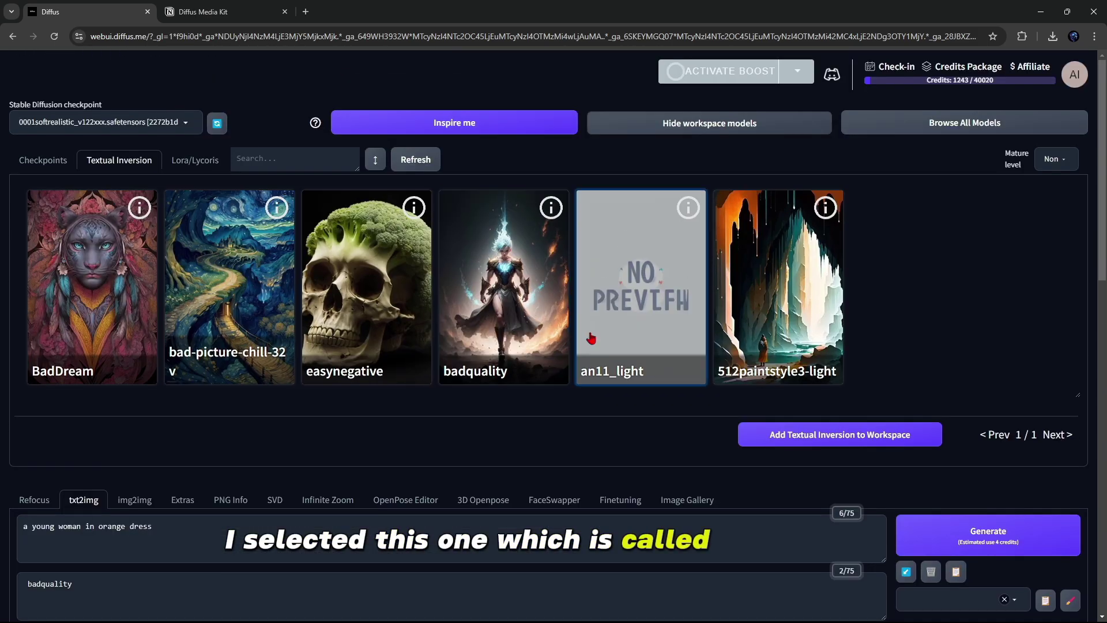
click(710, 123)
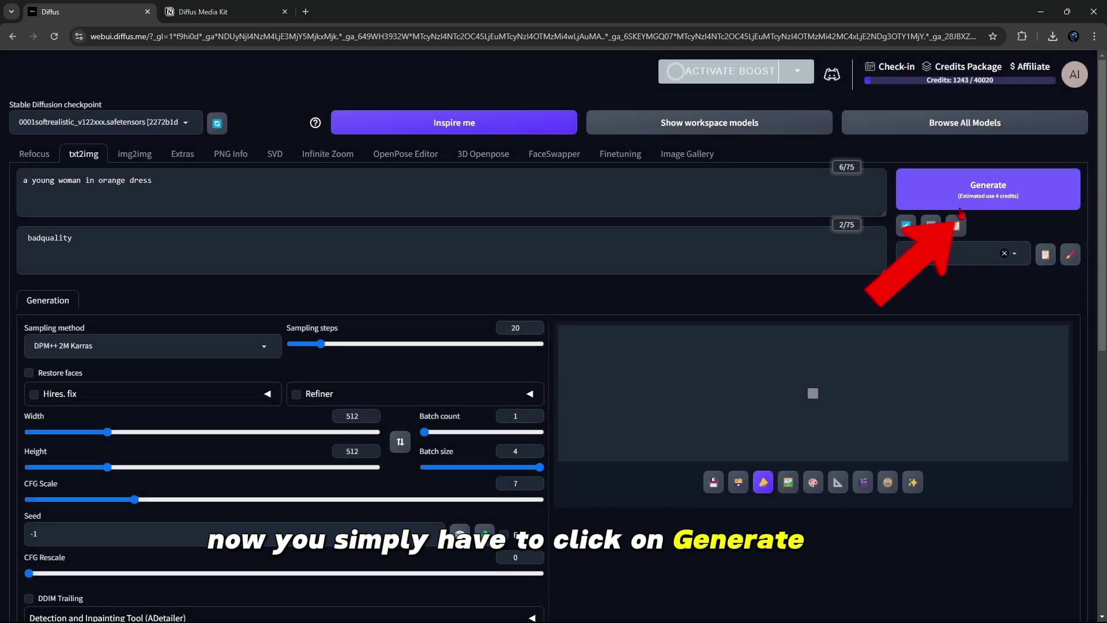
- Generate the batch of images from the prompt and view the resulting grid enlarged
click(987, 196)
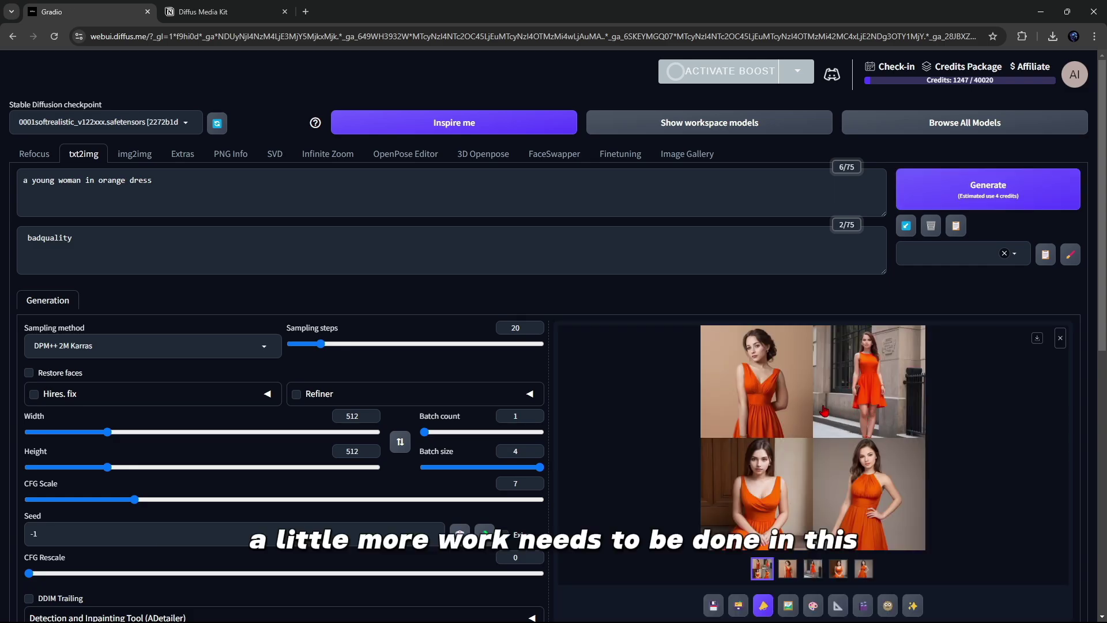
click(823, 411)
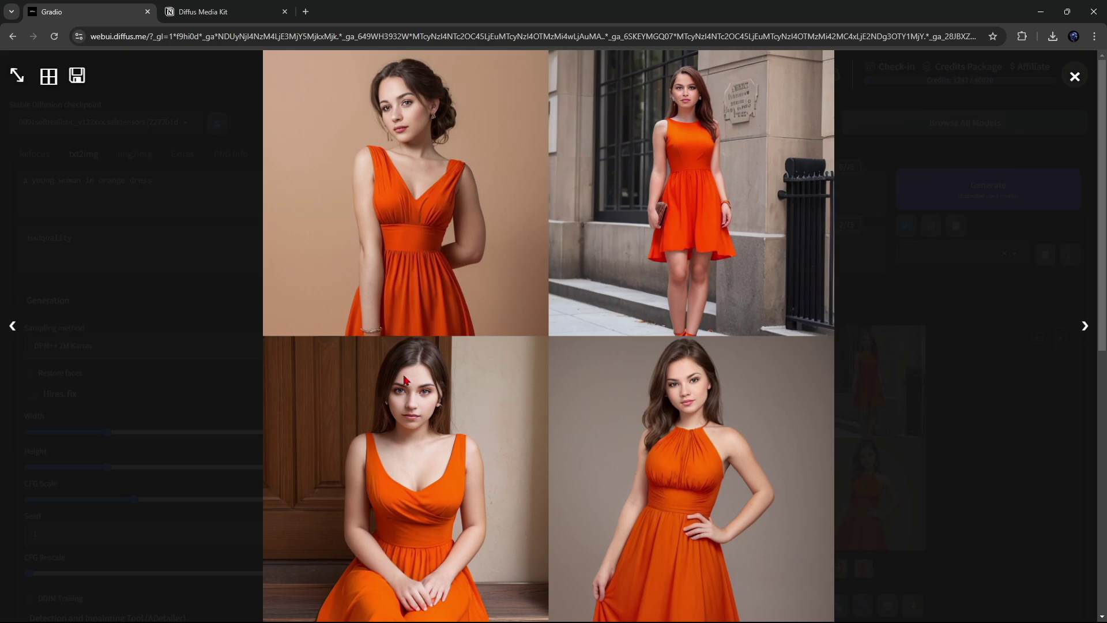
click(1074, 77)
- Keep DPM++ 2M Karras as the sampling method and enable Hires. fix with the 4x-UltraSharp upscaler
click(233, 344)
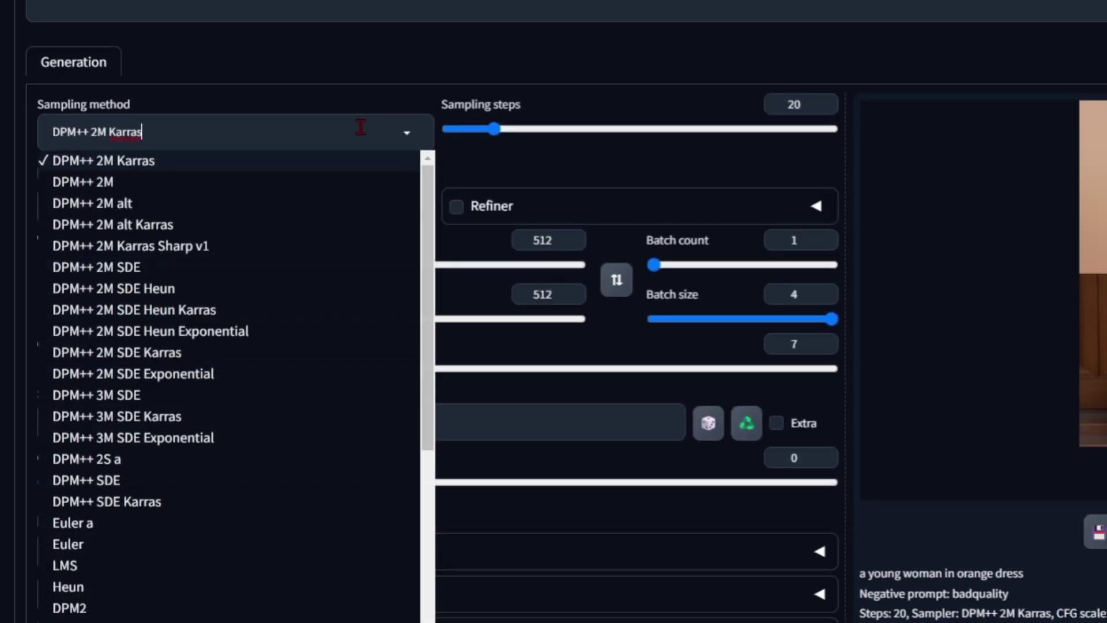
click(103, 170)
click(311, 213)
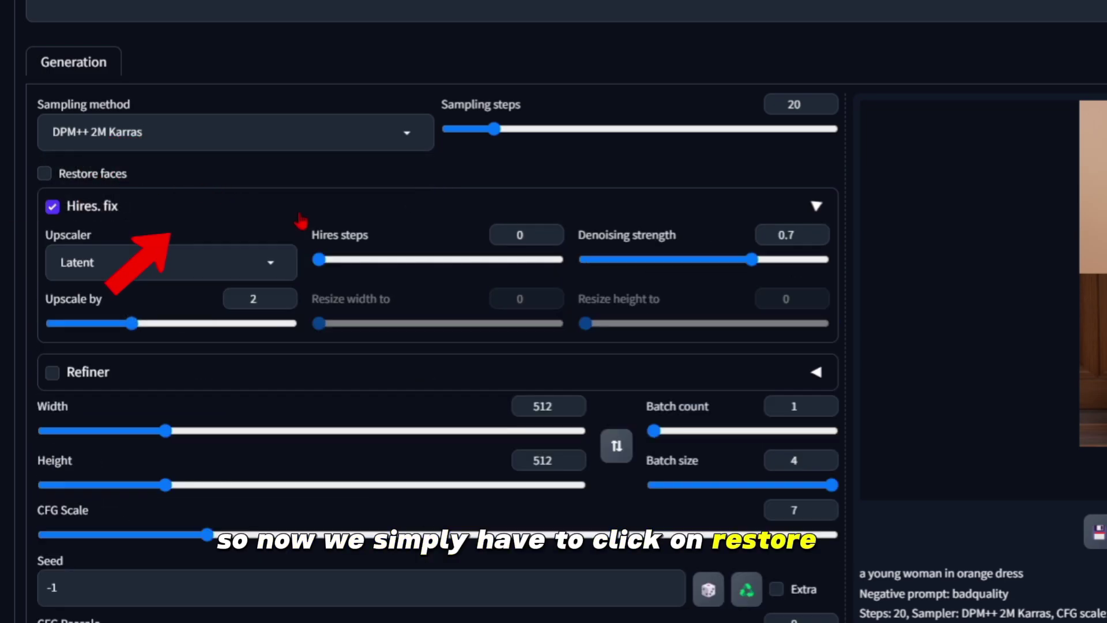
click(271, 265)
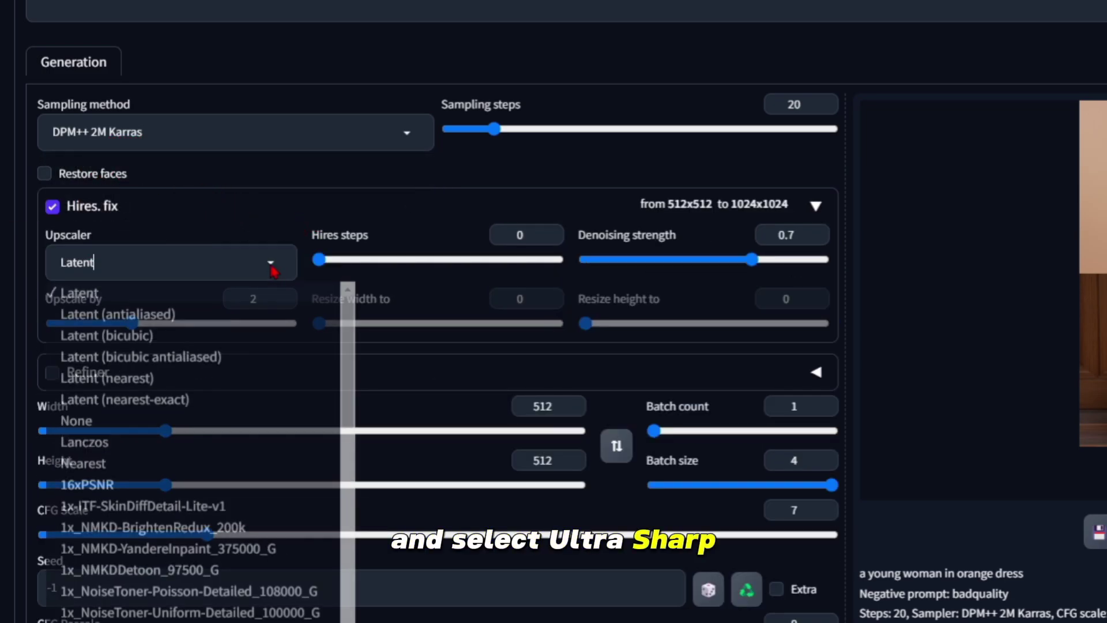
scroll(116, 496, down, 3)
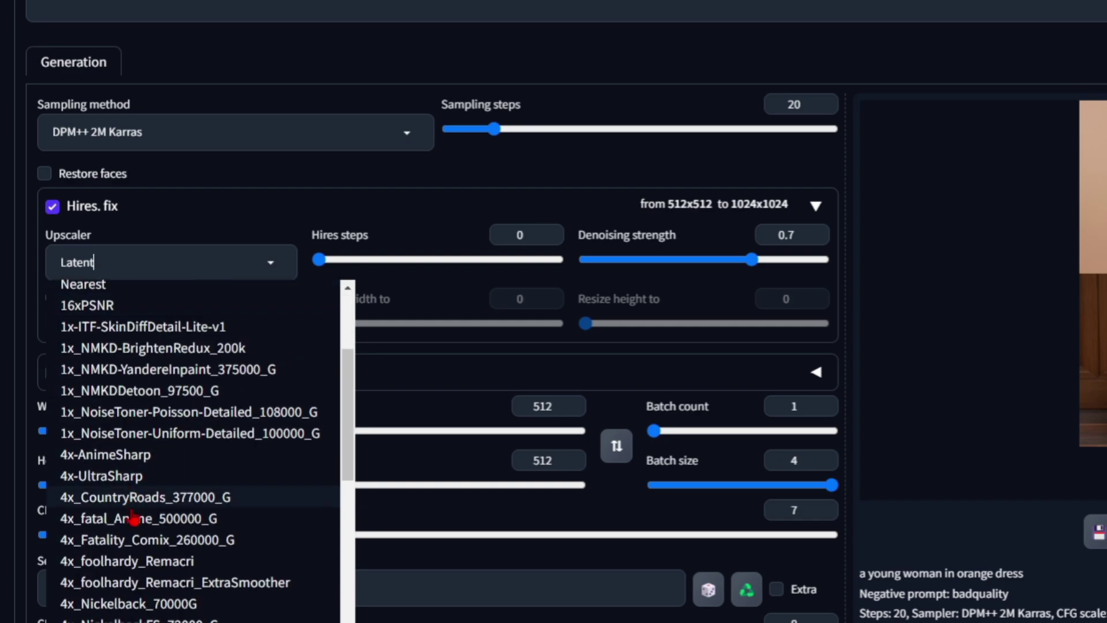
click(109, 481)
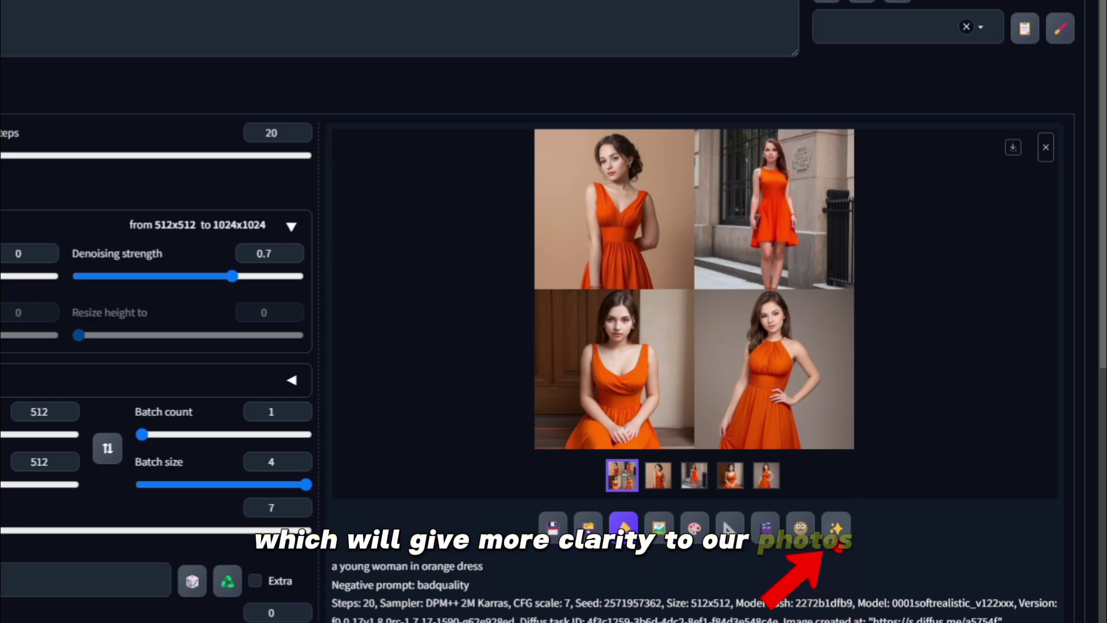
- View the generated images enlarged and create an upscaled version of the seated woman's image with the Hires. fix settings
click(836, 528)
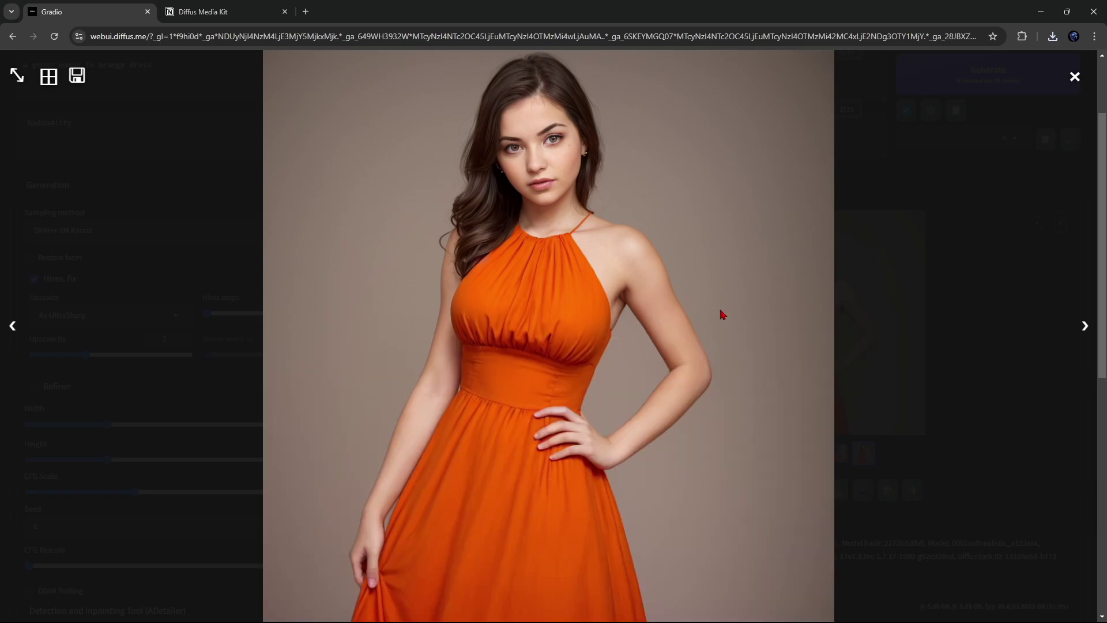
key(Right)
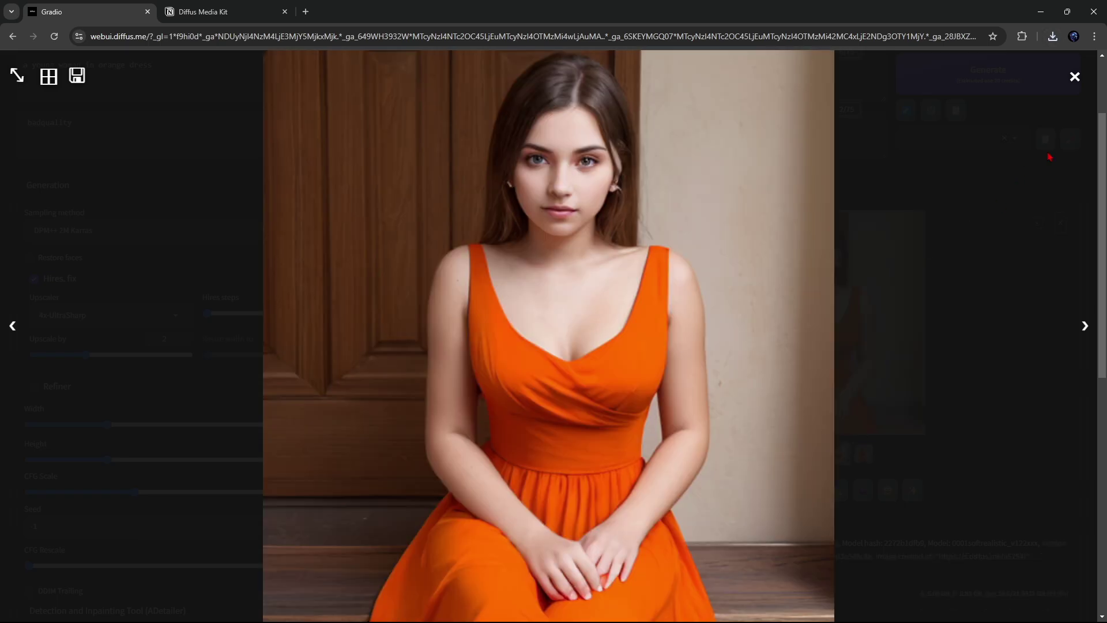
click(1074, 77)
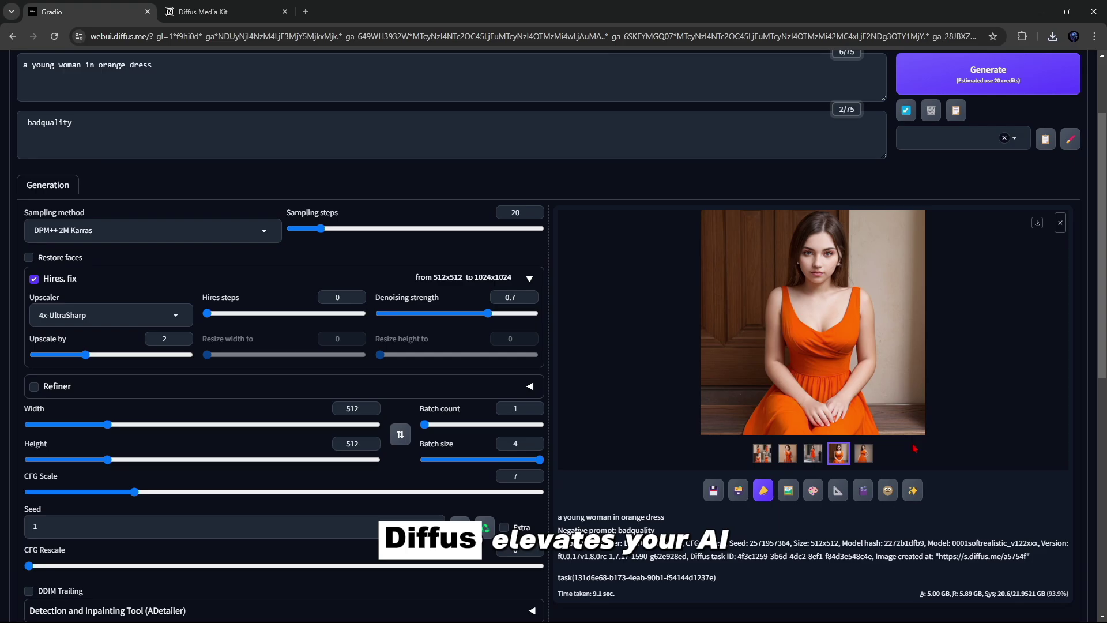
key(ctrl+Return)
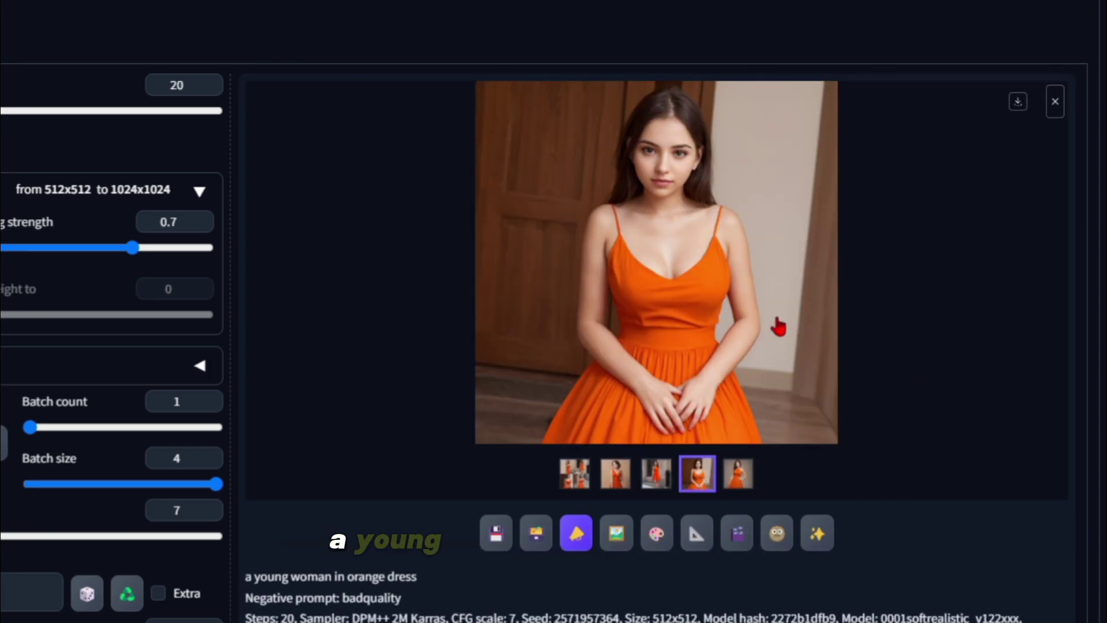
- View the generated image of the seated woman in the orange dress enlarged
click(772, 274)
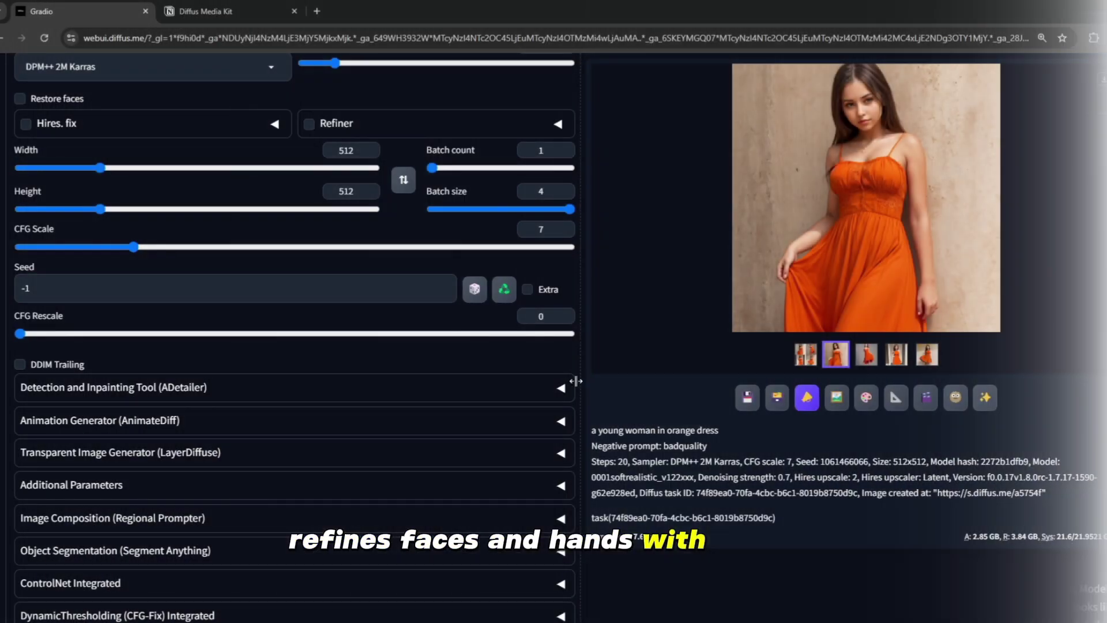
- Enable ADetailer with the face_yolov8n.pt model and the detailer prompt "a girl looks like audrey hepburn"
click(560, 389)
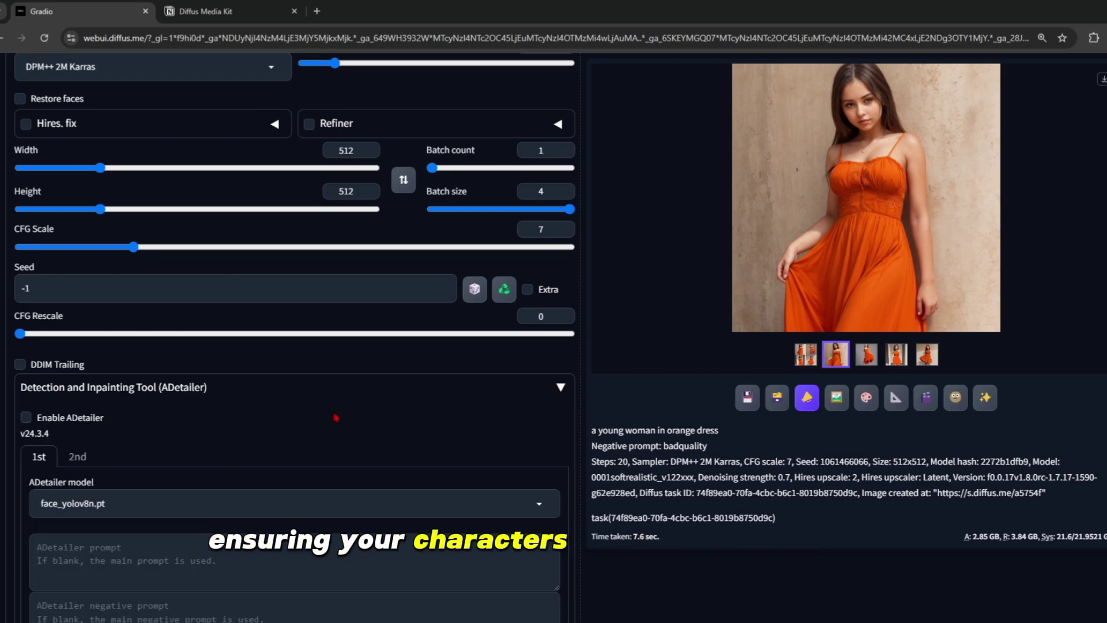
scroll(114, 501, down, 2)
click(102, 439)
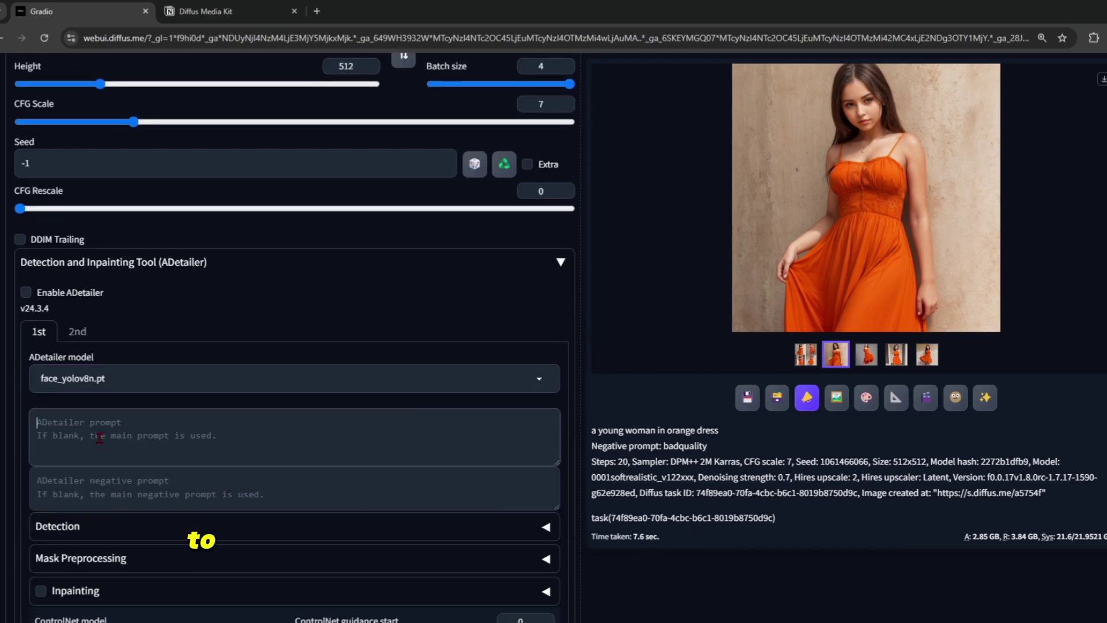
text(a )
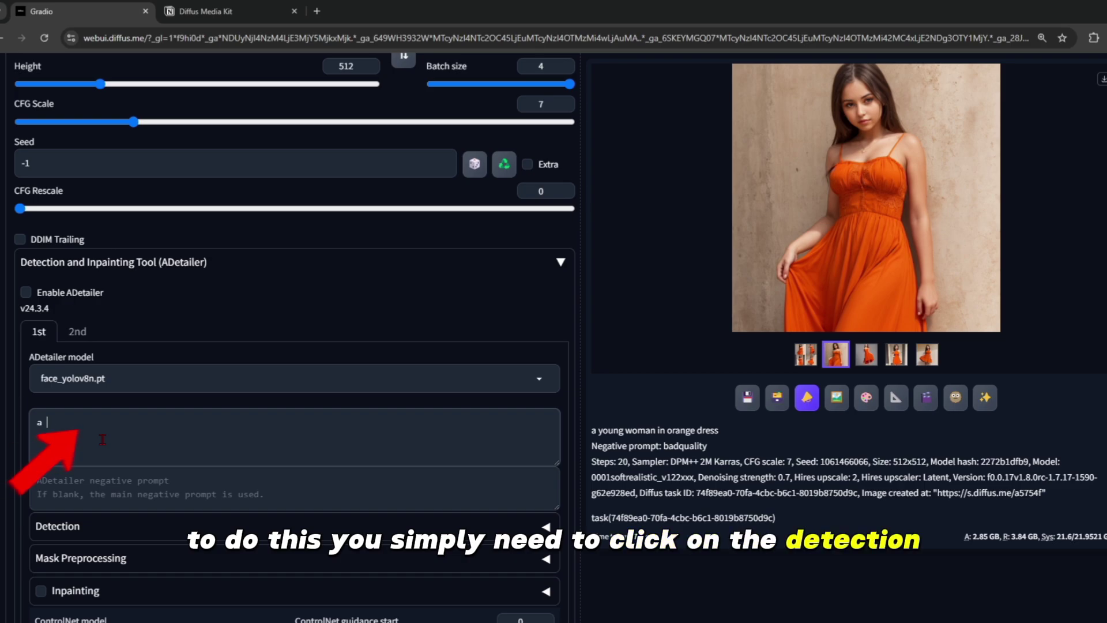
text(girl loo)
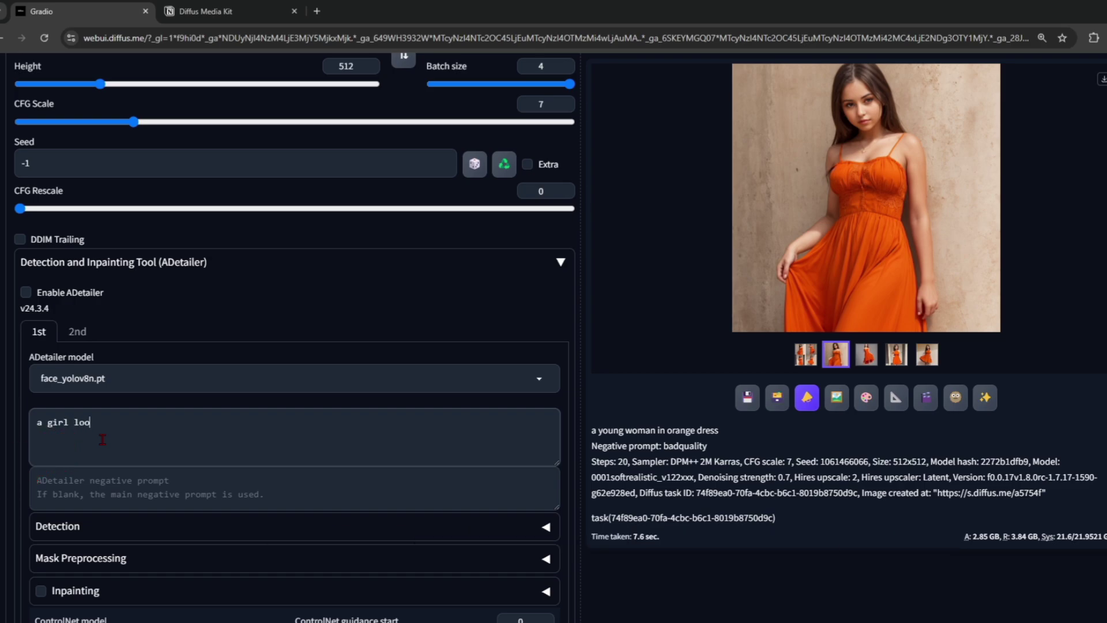
text(ks like )
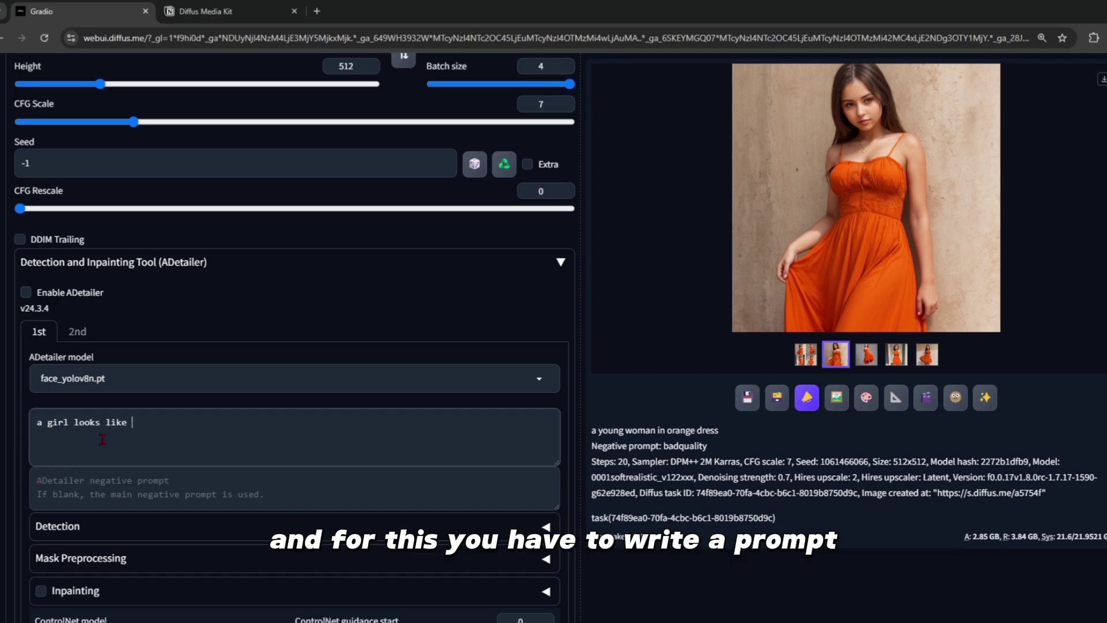
text(audrey hep)
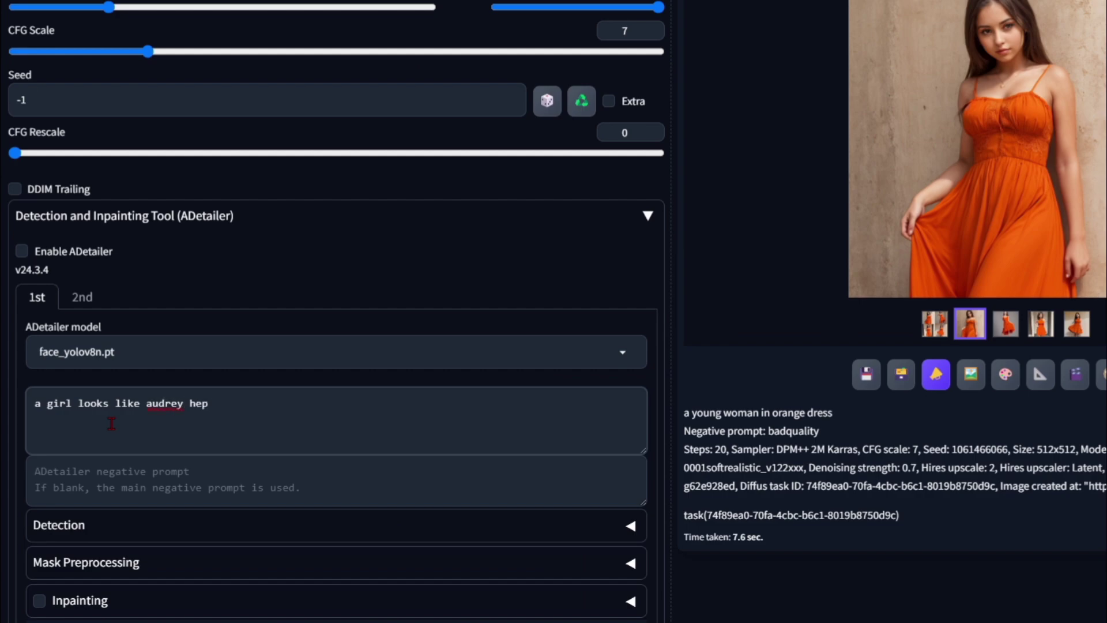
text(burn)
click(22, 252)
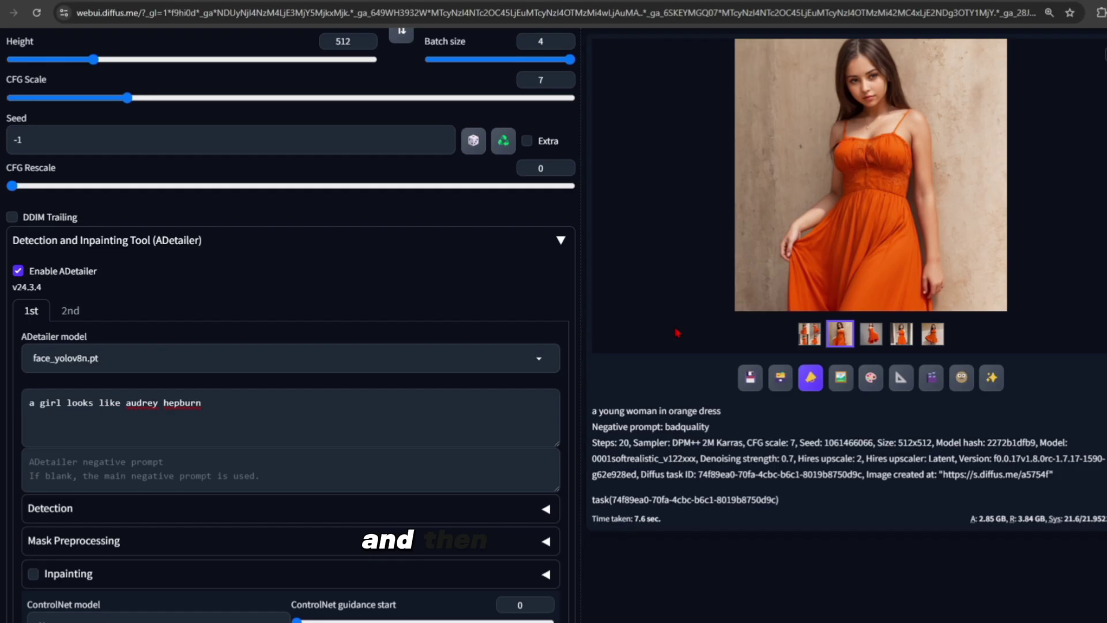
- Generate the batch of orange-dress images with ADetailer enabled and watch the face detection preview
scroll(1026, 170, up, 9)
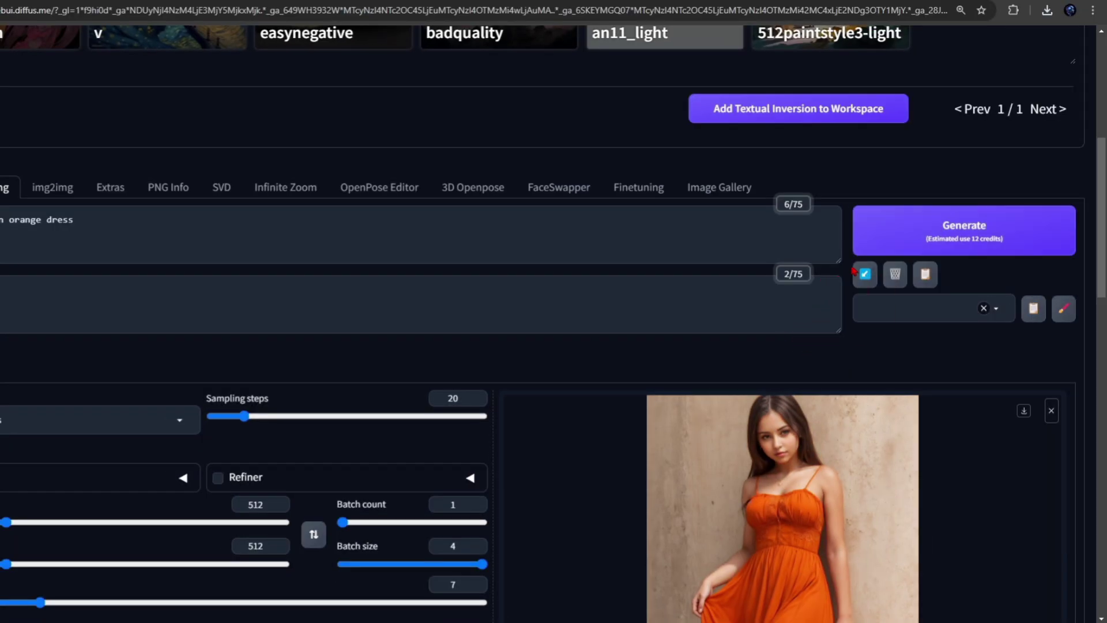
click(924, 252)
scroll(860, 304, down, 4)
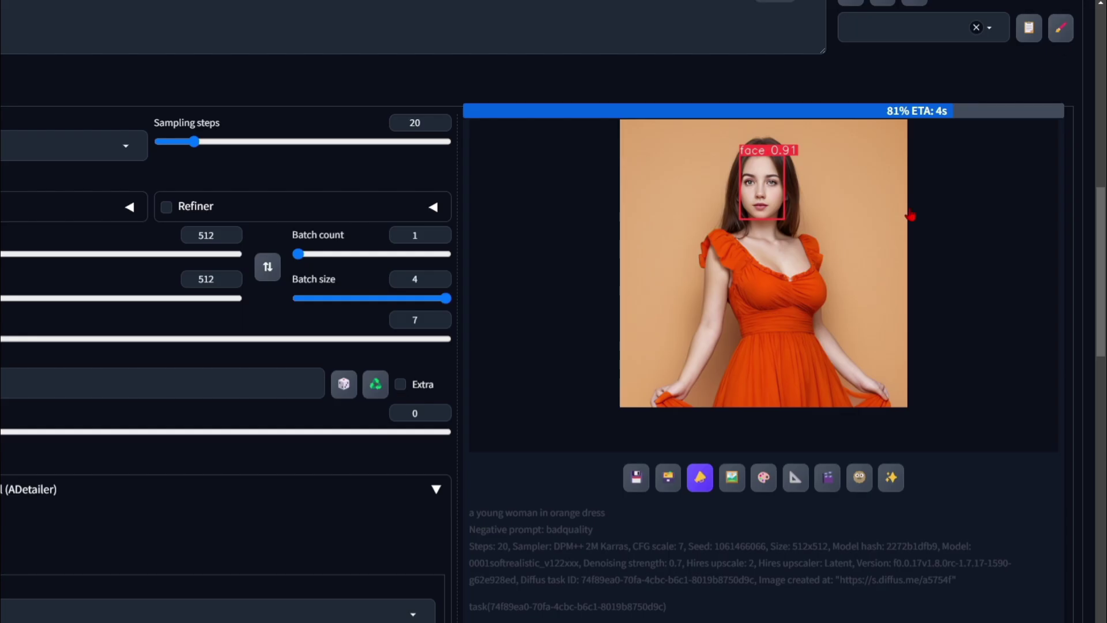
- View the resulting image grid enlarged and browse through the individual images with refined faces
click(900, 481)
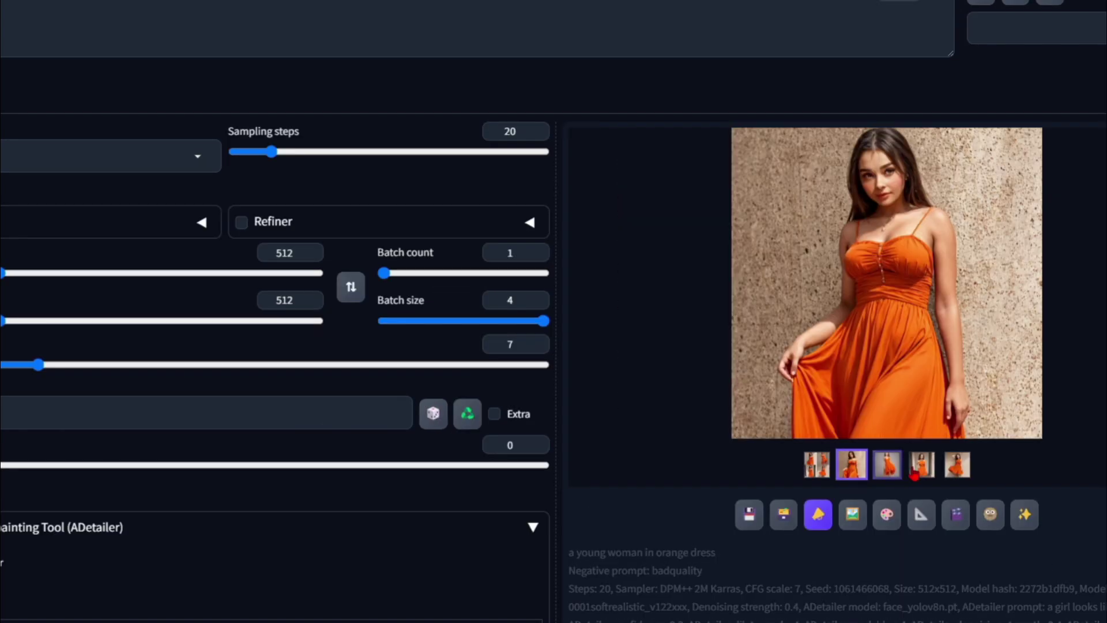
click(731, 425)
click(816, 464)
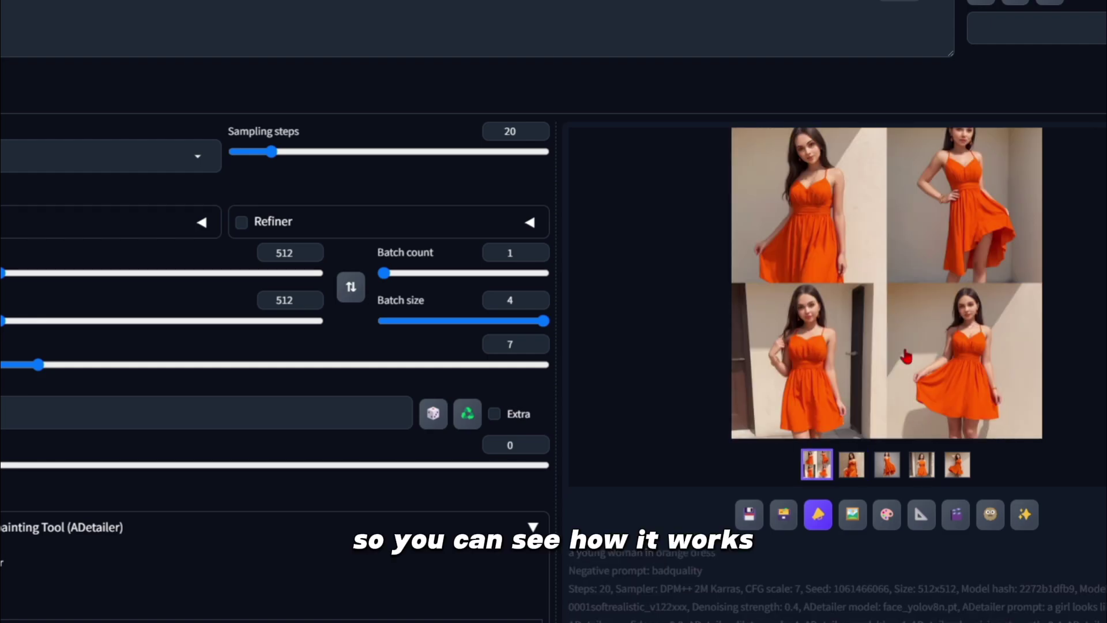
click(975, 334)
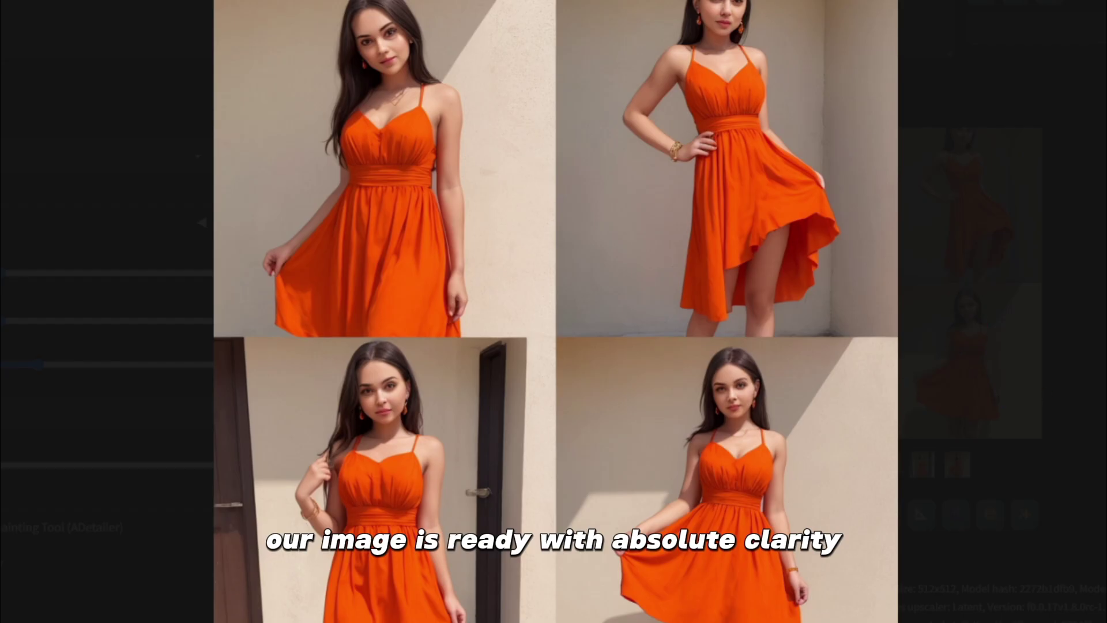
key(Right)
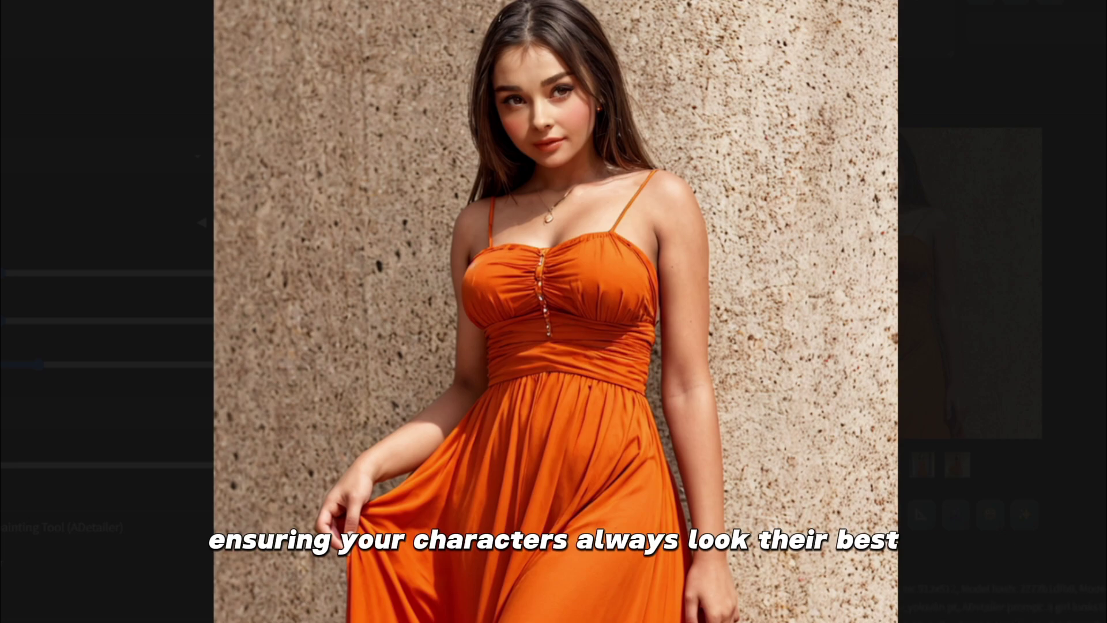
key(Right)
key(Right)
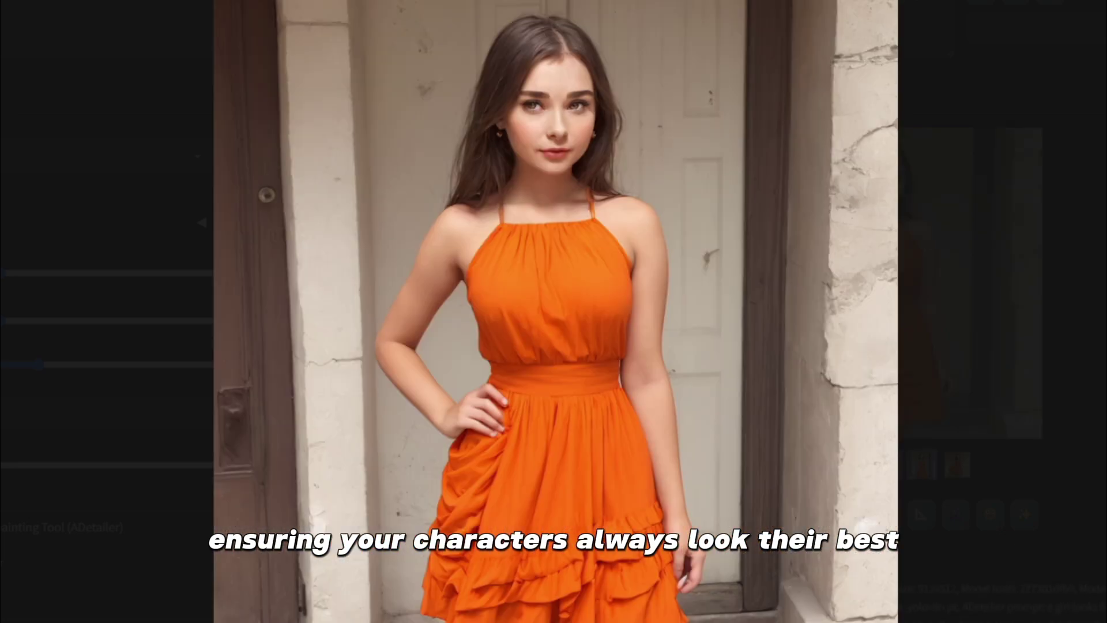
key(Right)
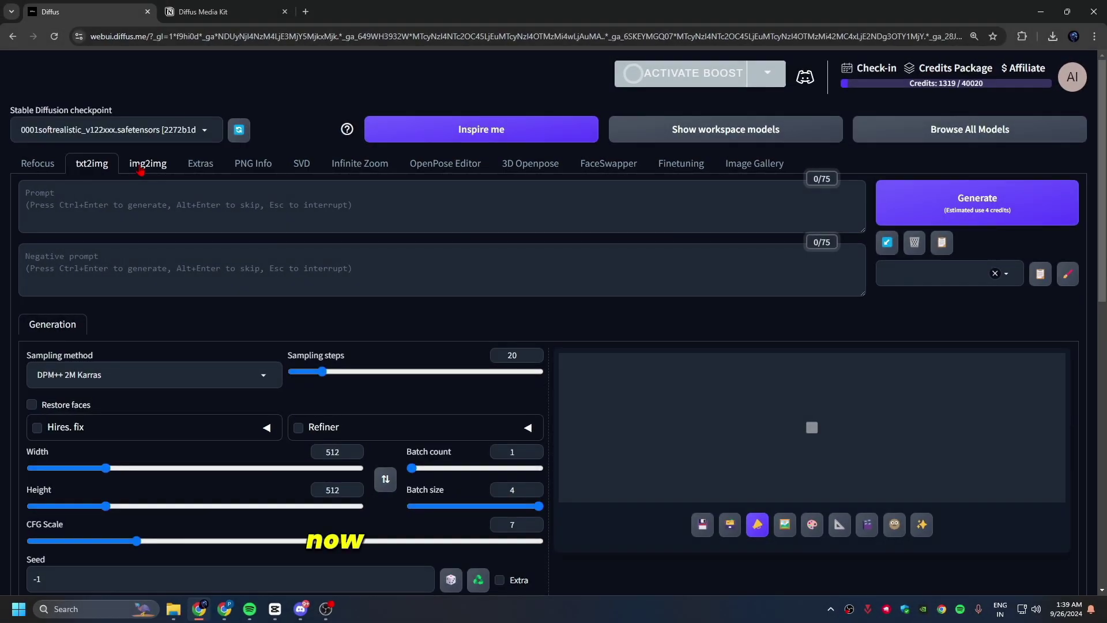
- In img2img's inpaint mode, adjust the brush size and mask the pedestrians on the street behind the woman
click(148, 163)
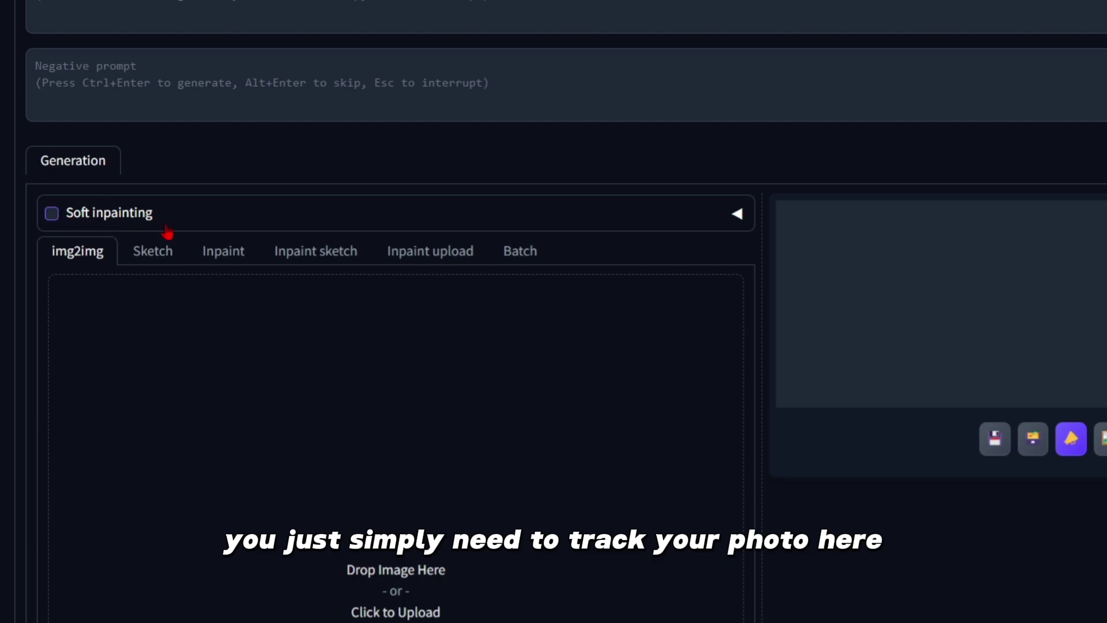
scroll(558, 330, down, 3)
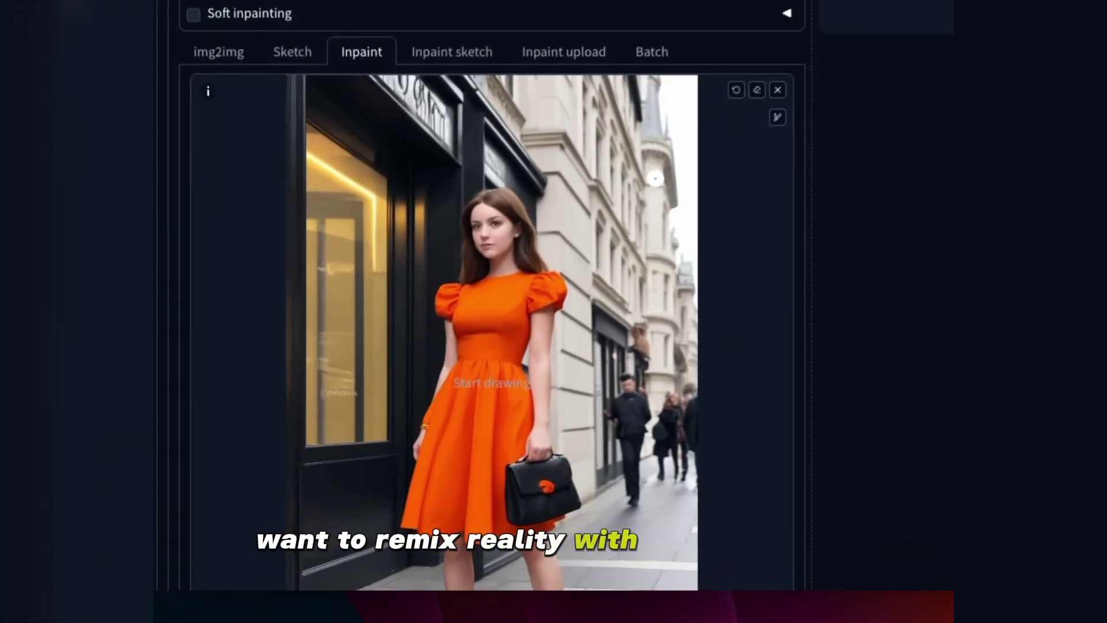
click(777, 117)
drag(689, 117, 716, 117)
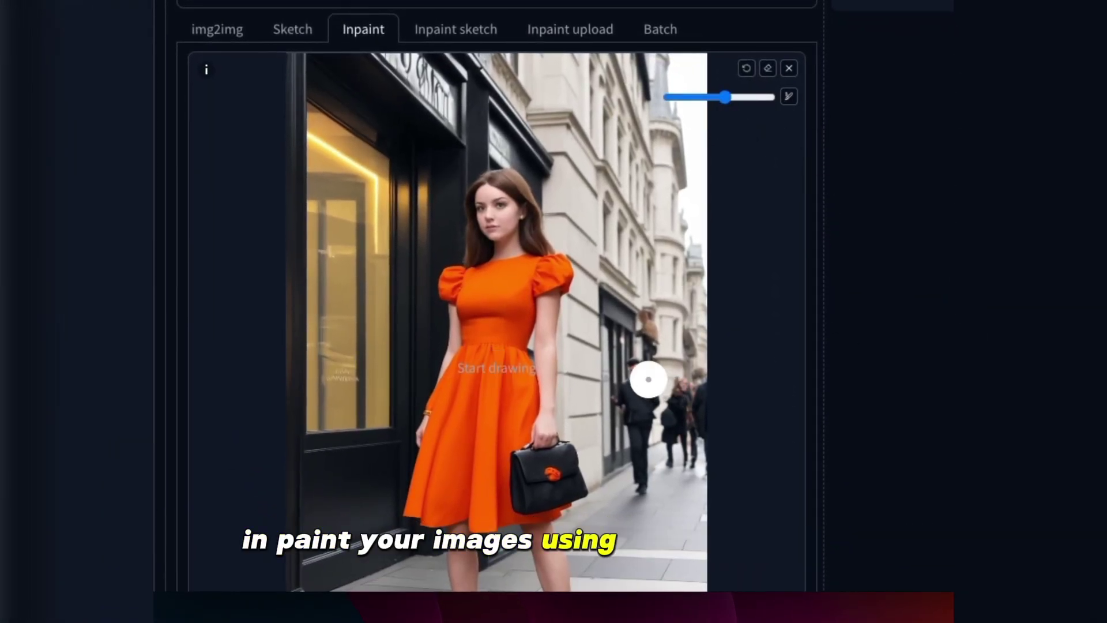
scroll(647, 379, down, 2)
mouse_move(613, 286)
mouse_down()
mouse_move(639, 284)
mouse_move(642, 387)
mouse_move(664, 285)
mouse_move(687, 278)
mouse_move(695, 340)
mouse_up()
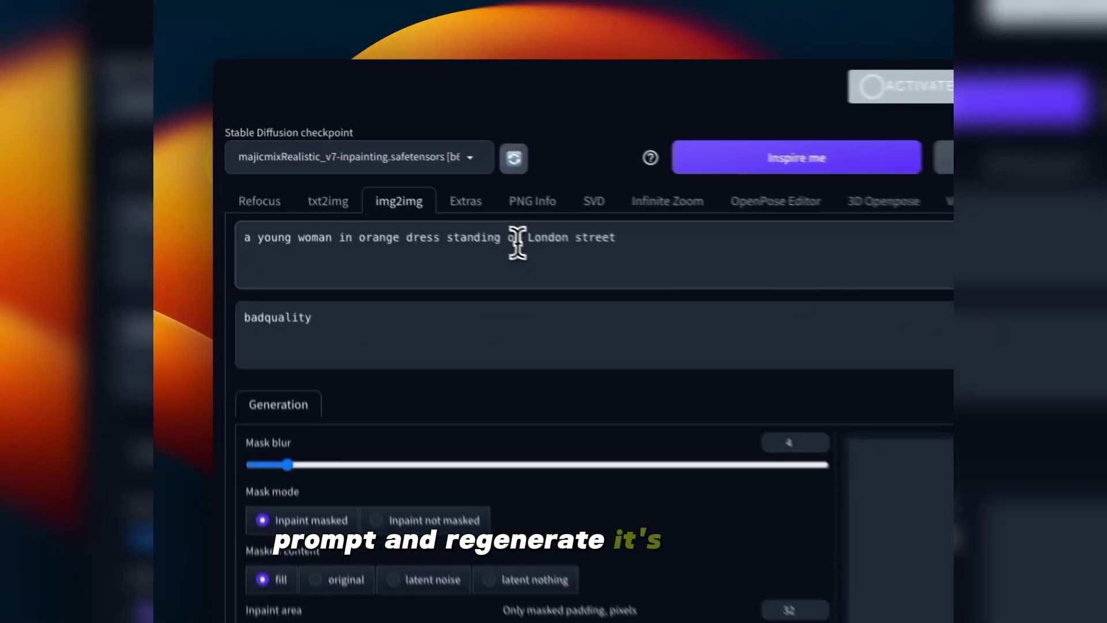
- Change the inpainting prompt to "empty London street" and generate the result
drag(519, 247, 247, 252)
text(empty)
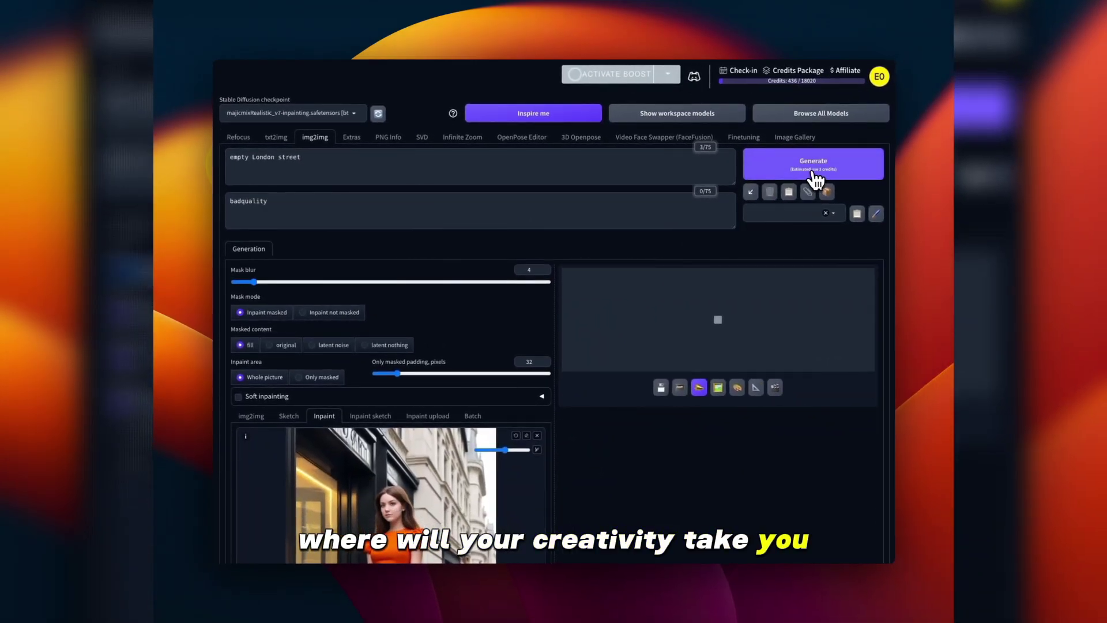
click(811, 173)
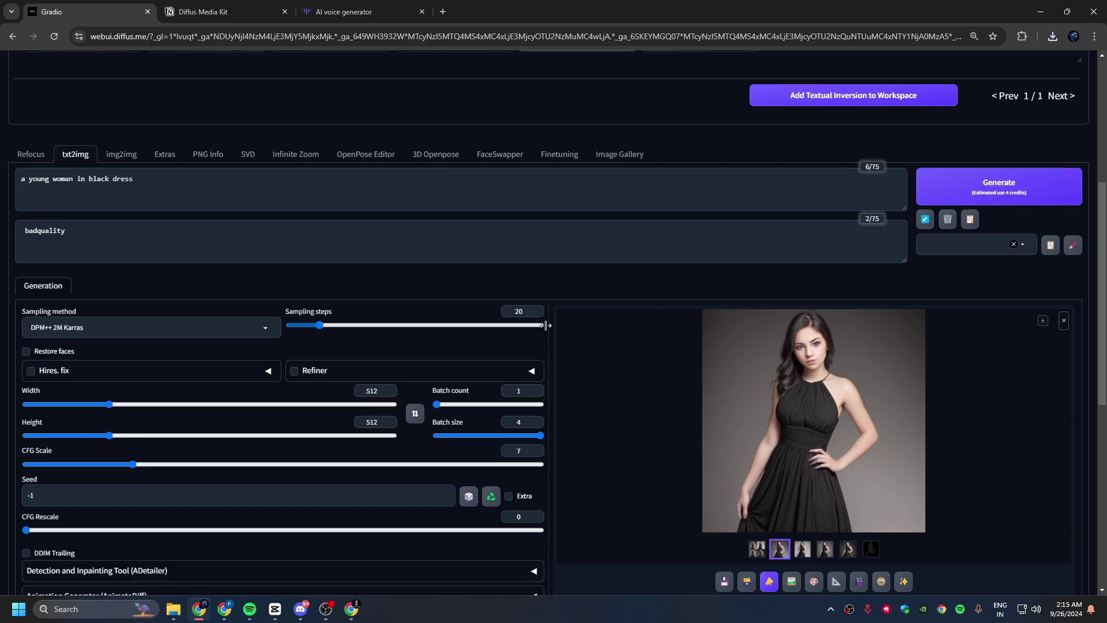
- Enable ControlNet Unit 0 in txt2img and load "image (6)" from the Downloads folder as its control image
scroll(617, 348, down, 2)
scroll(554, 382, up, 2)
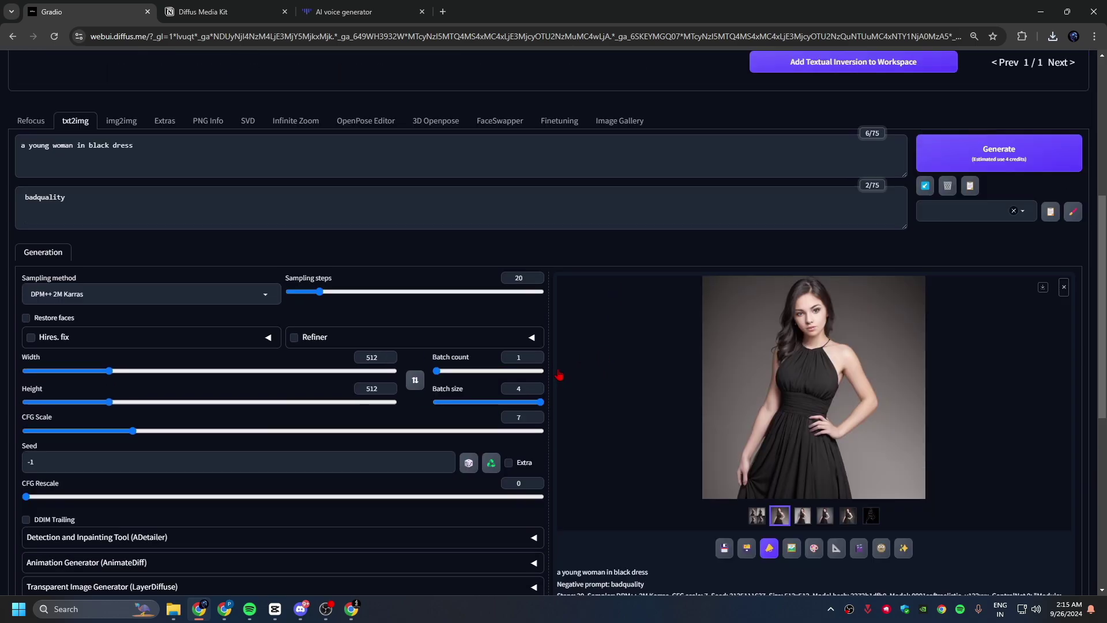
scroll(557, 372, down, 4)
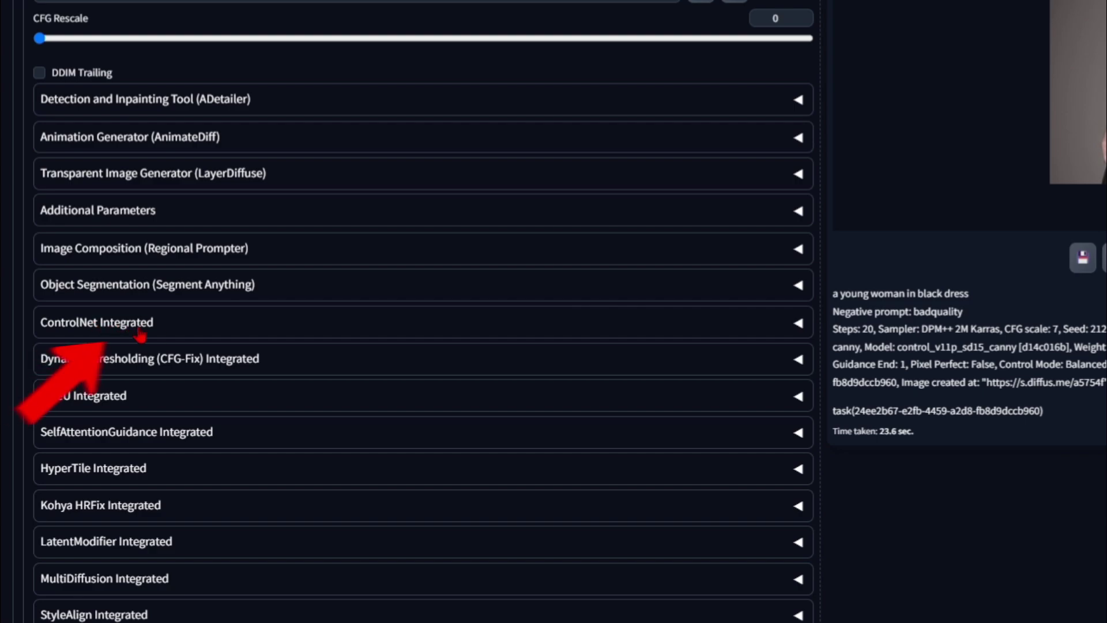
click(267, 334)
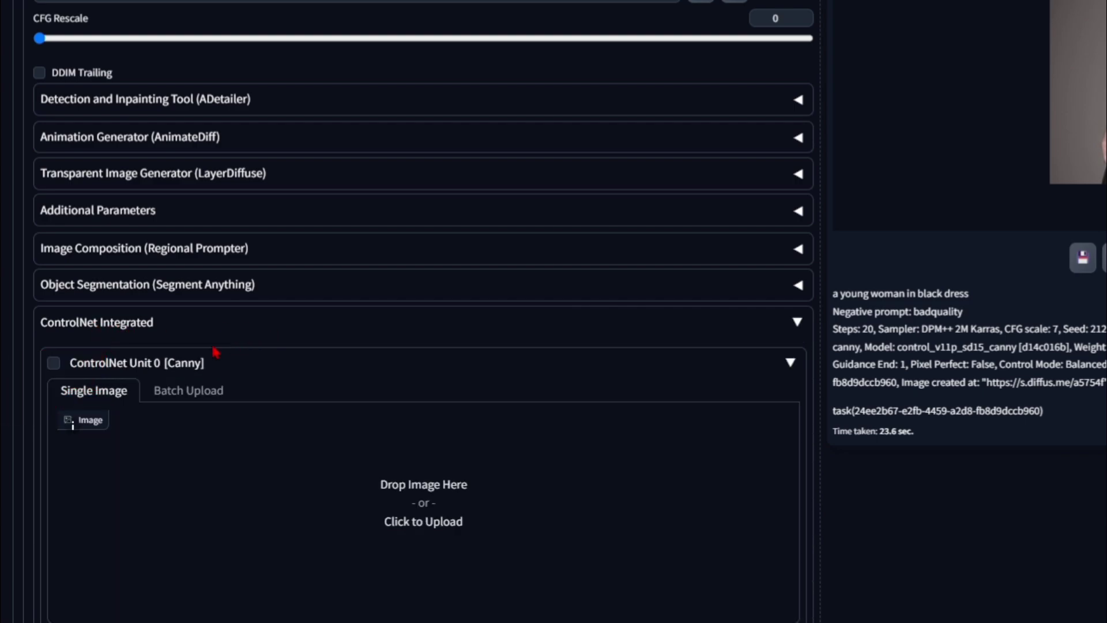
click(54, 362)
click(287, 537)
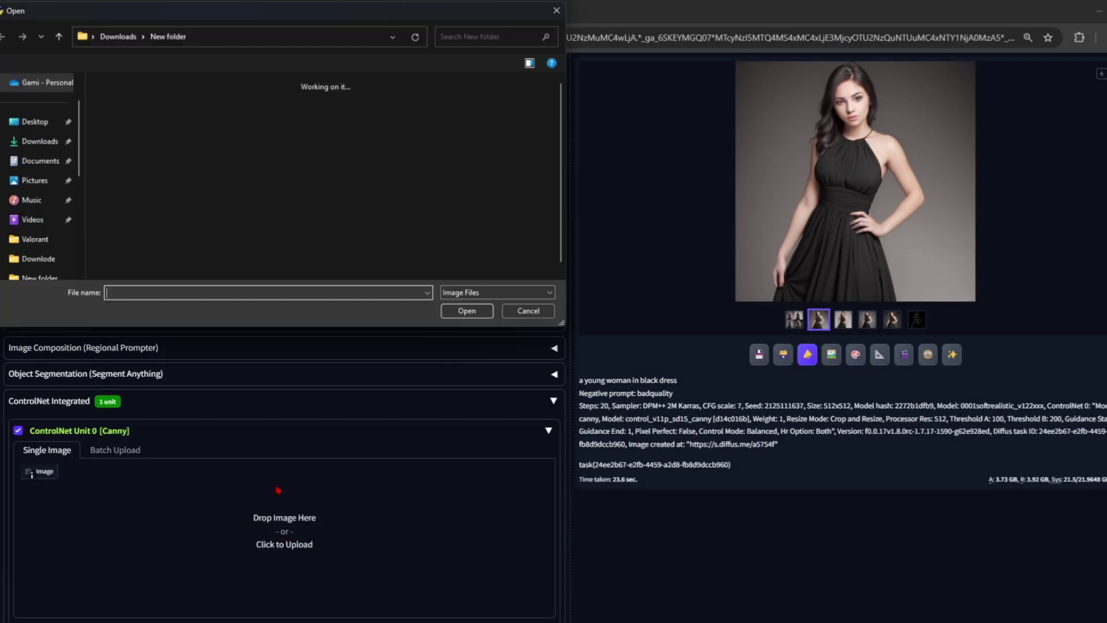
click(42, 144)
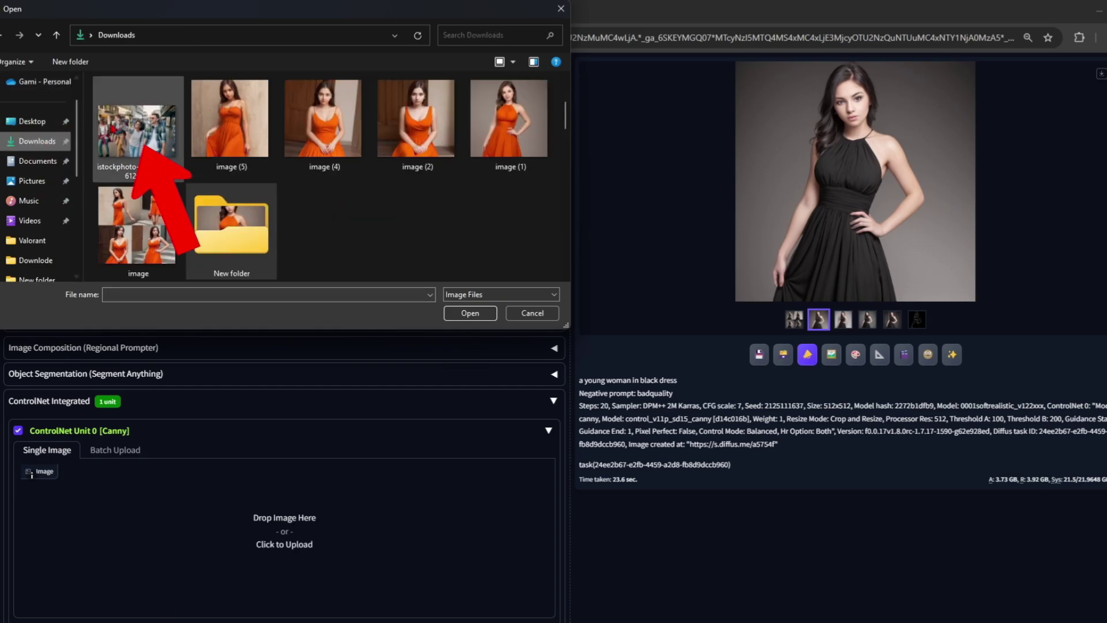
click(157, 143)
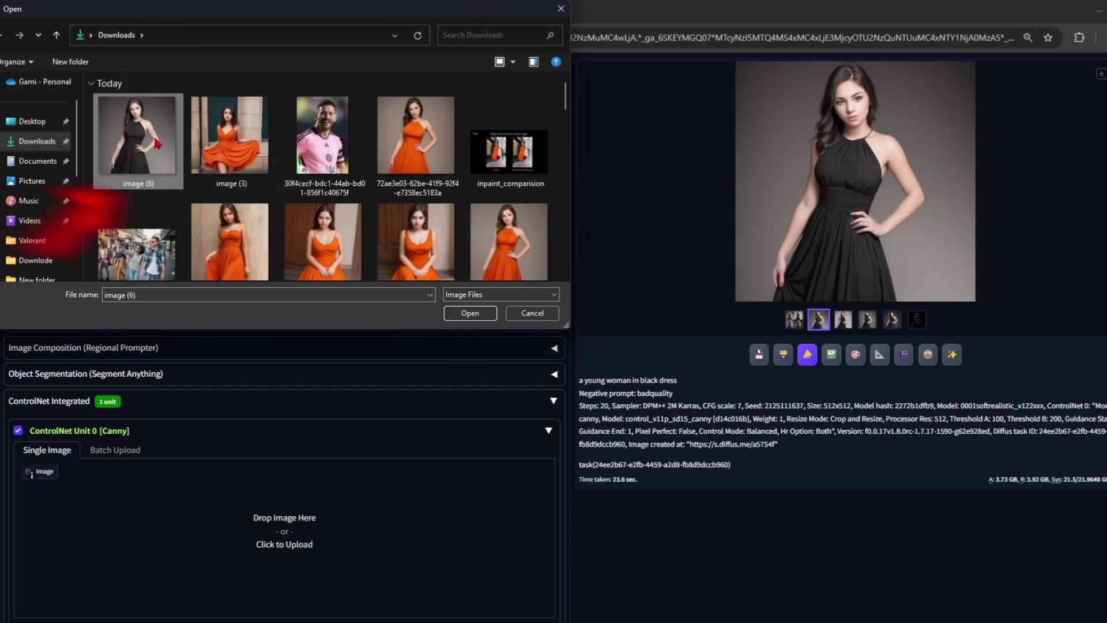
click(470, 315)
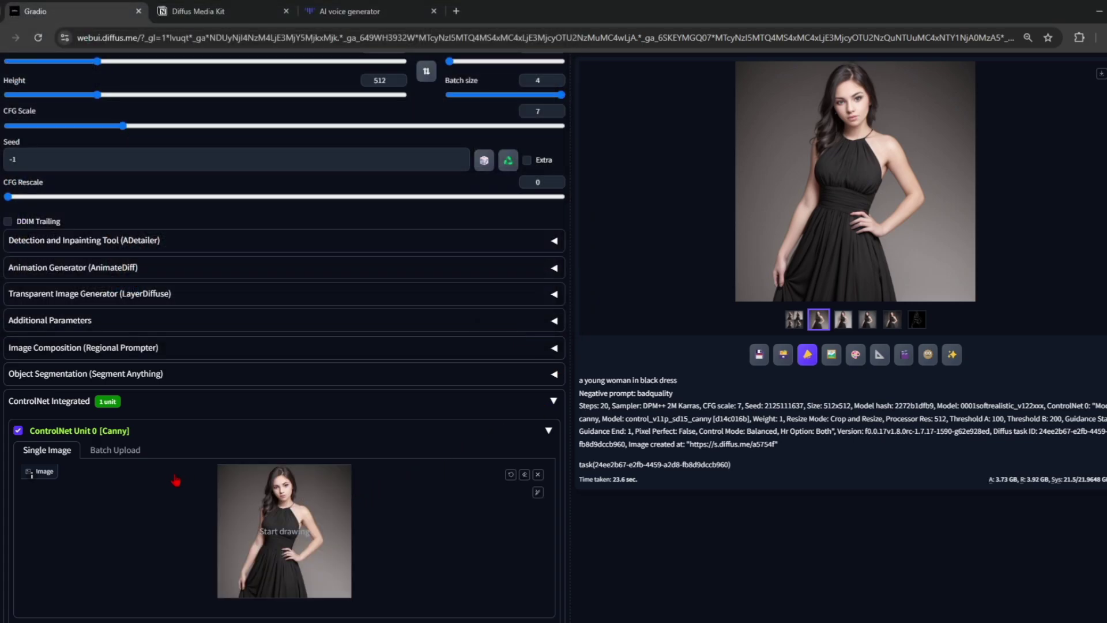
- Keep Canny as the control type and choose a Canny model for ControlNet Unit 0
scroll(176, 480, down, 6)
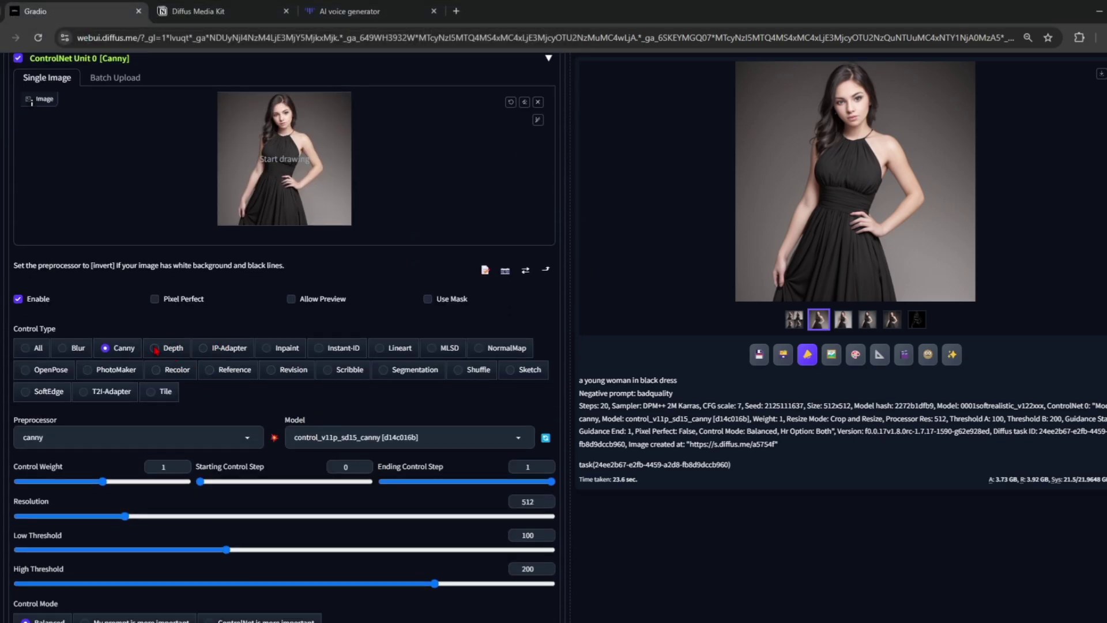
click(378, 437)
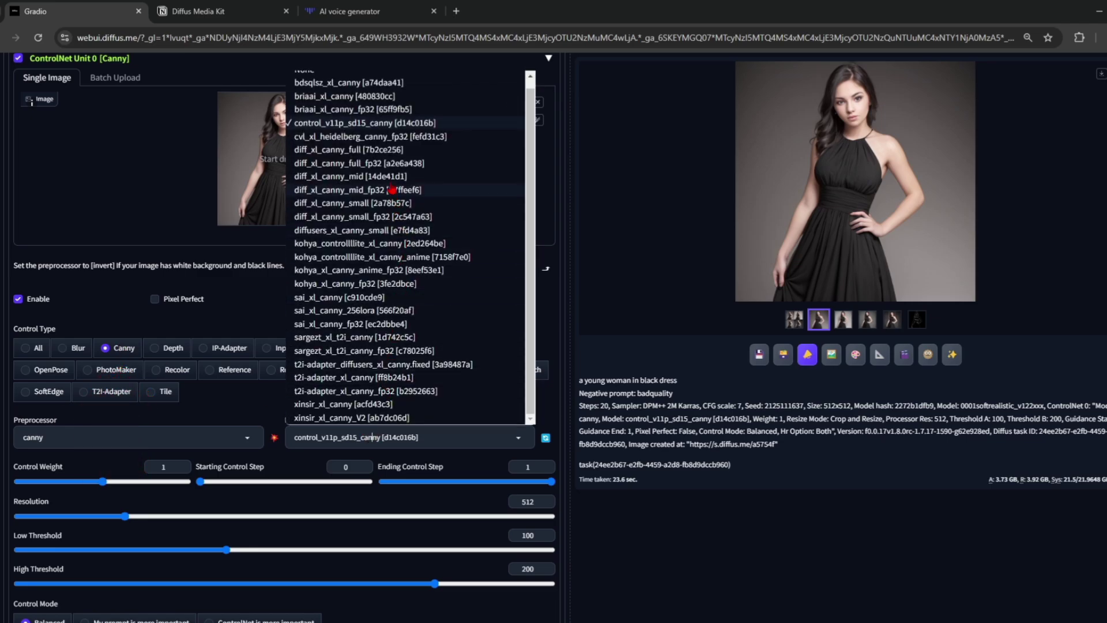
click(414, 295)
- Change the dress colour in the txt2img prompt so it reads "a young woman in blue dress"
scroll(291, 419, up, 10)
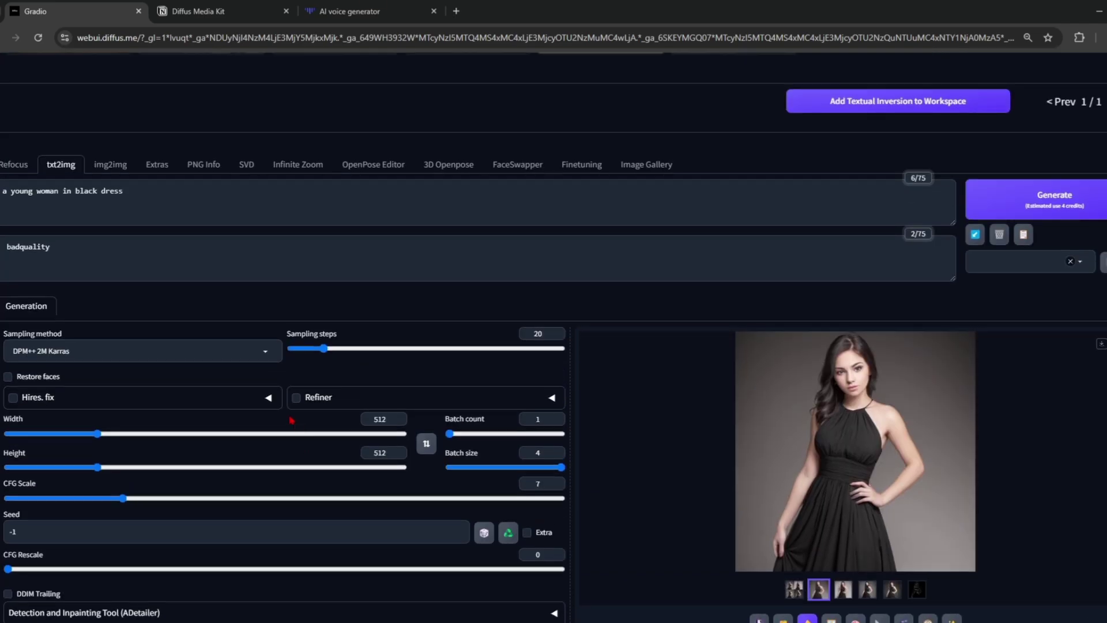
click(100, 190)
drag(77, 192, 82, 192)
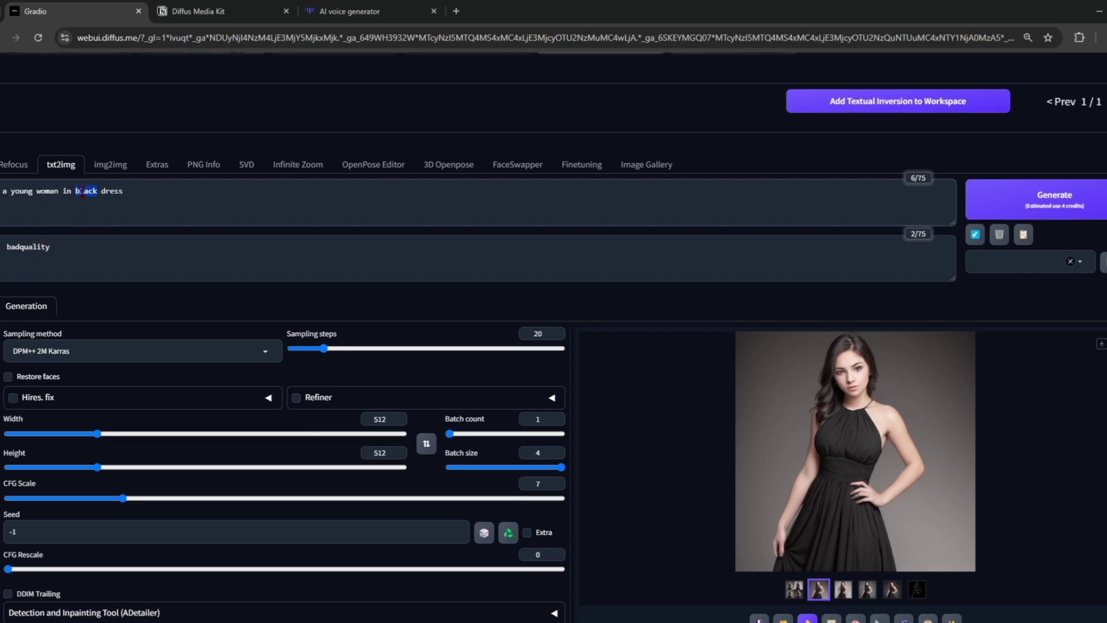
text(lue)
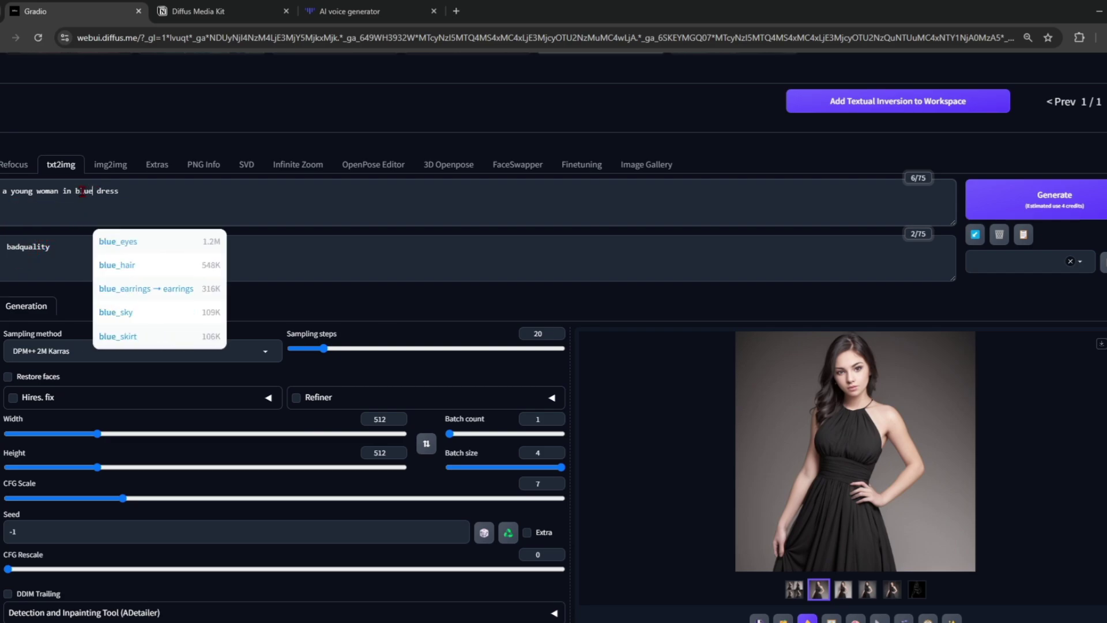
click(1007, 285)
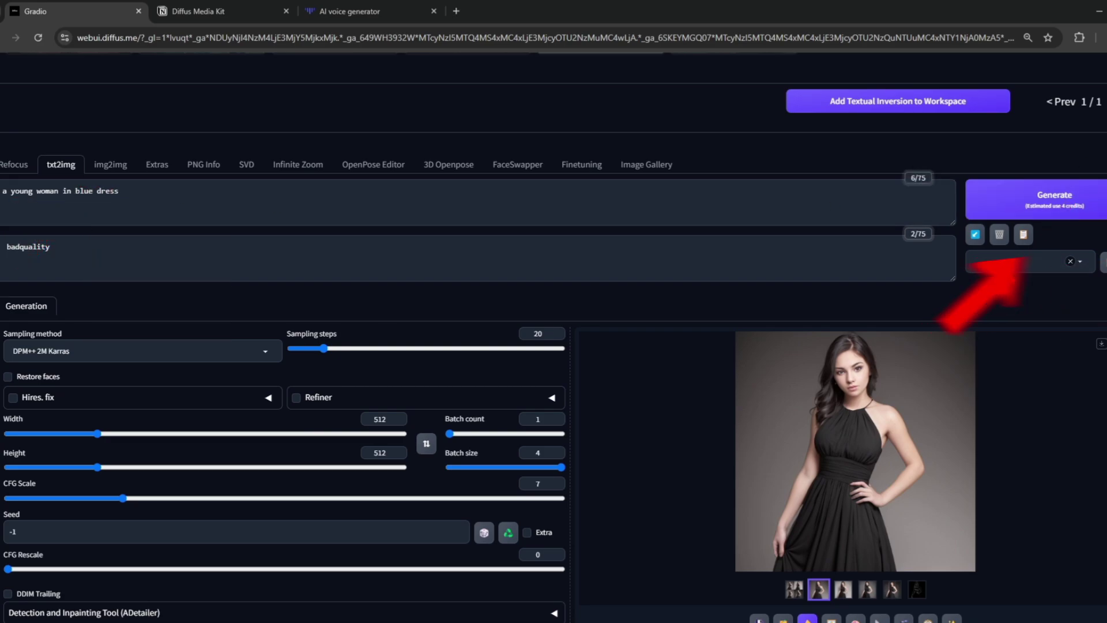
- Generate the blue-dress images with ControlNet and look through the results at full size
click(1041, 210)
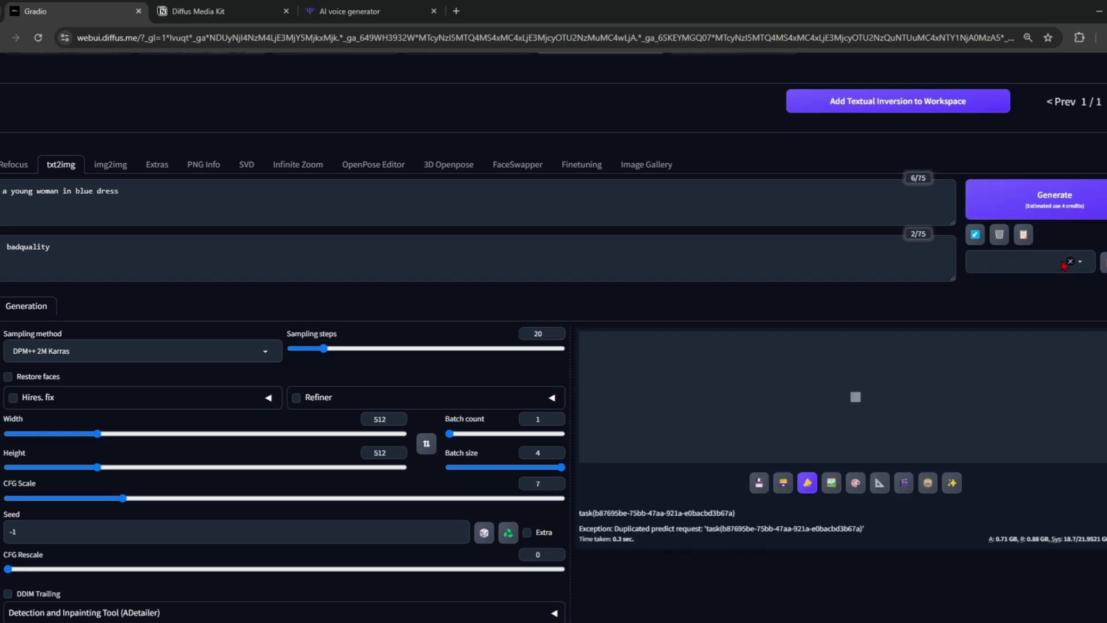
click(1048, 209)
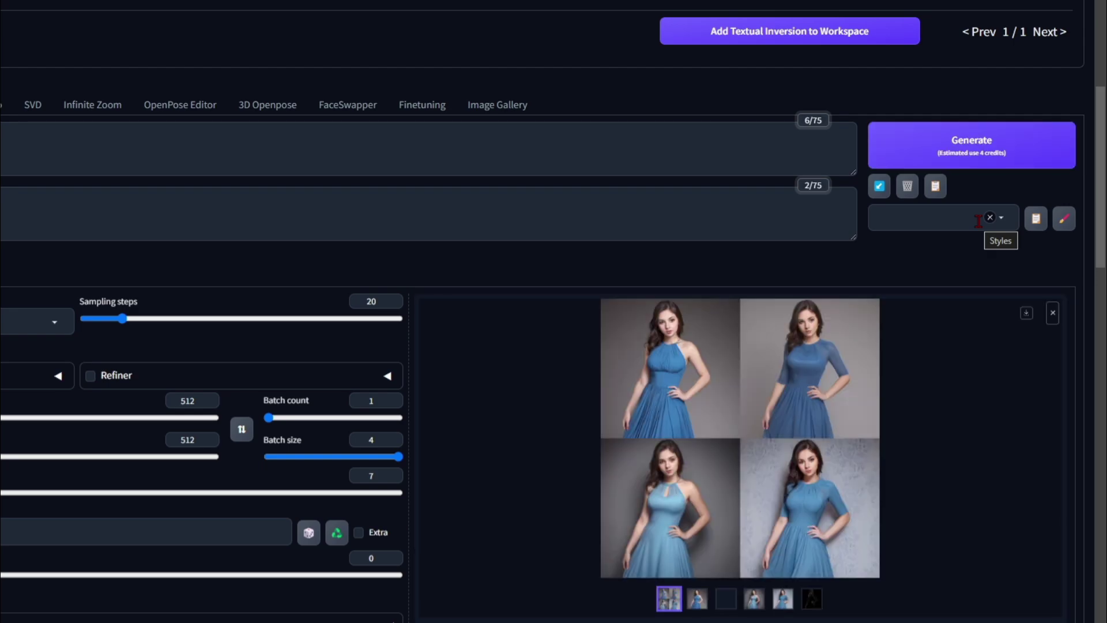
click(846, 443)
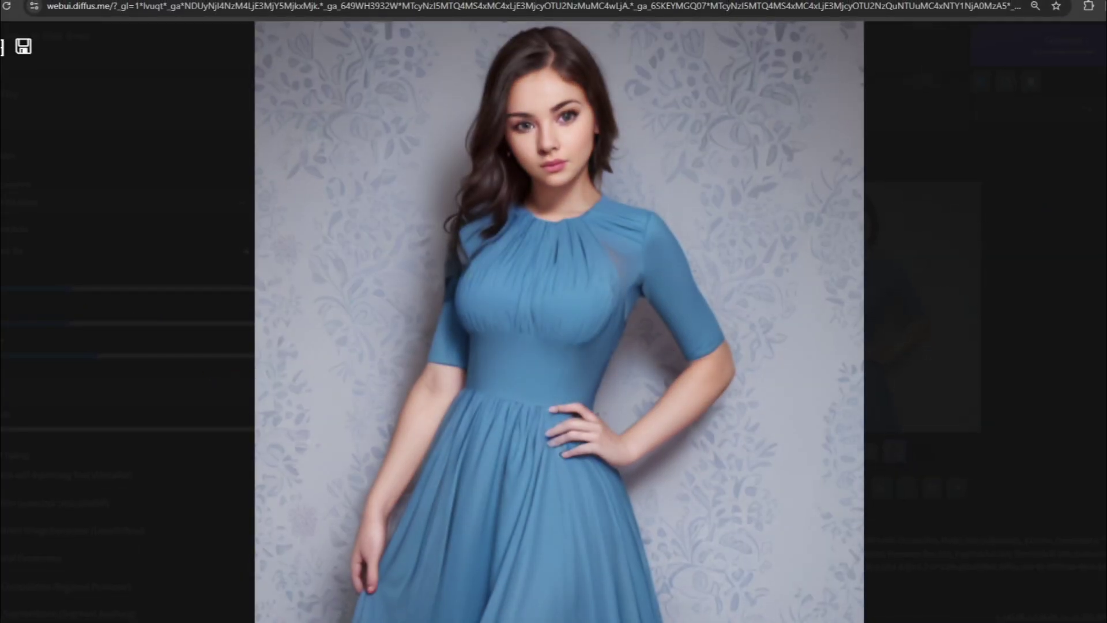
key(Right)
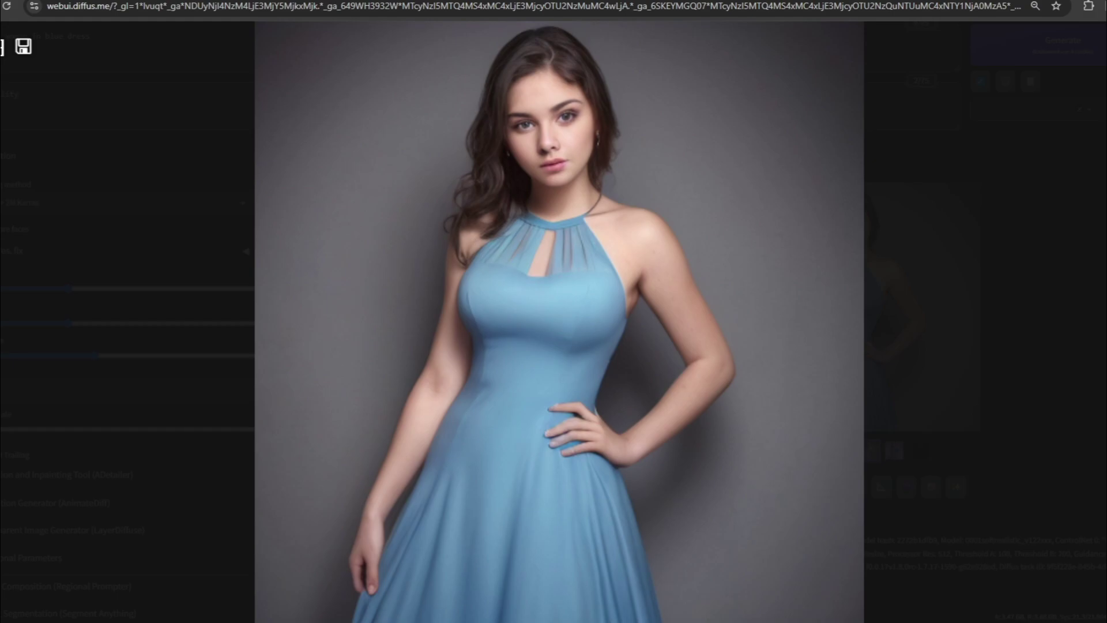
key(Right)
key(Left)
key(Left)
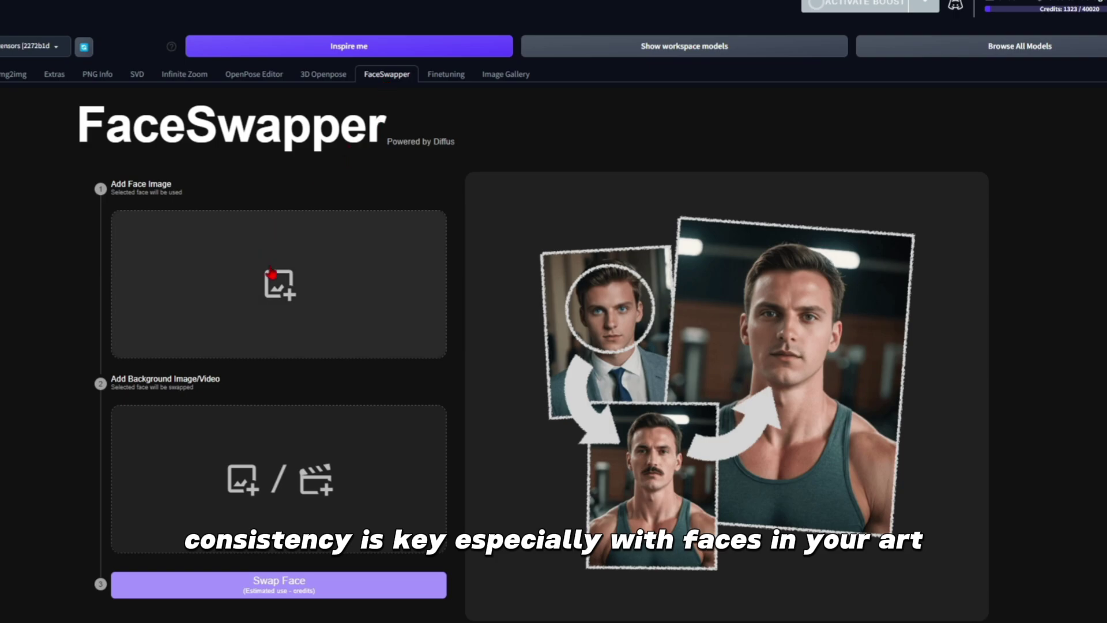
- In FaceSwapper, swap the face from the "taylor Swift" photo onto the background image "image (3)"
click(312, 450)
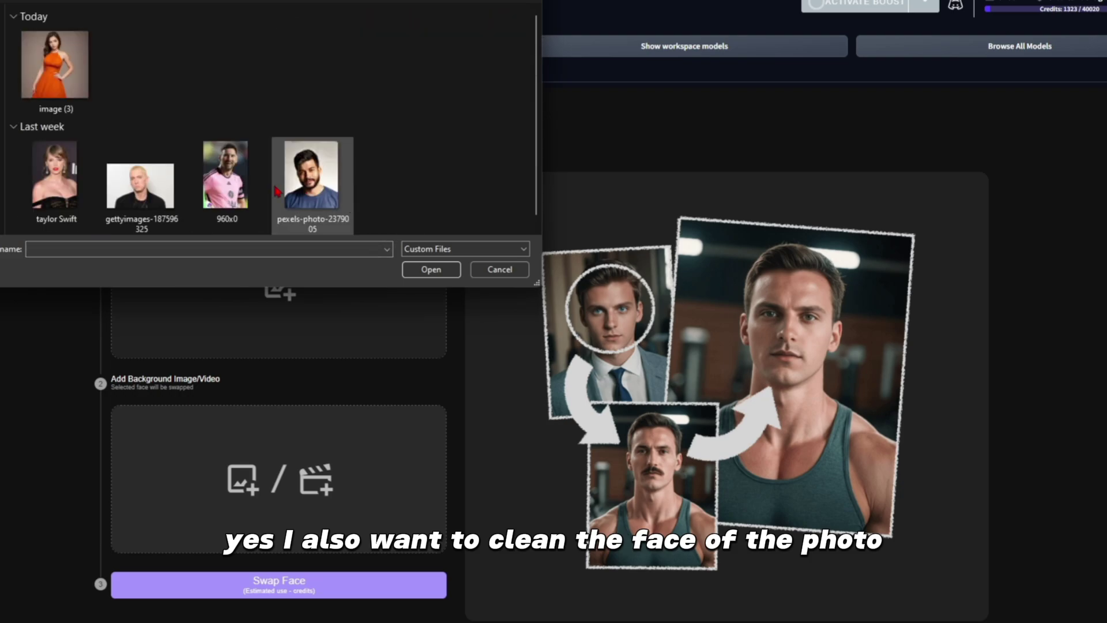
click(431, 270)
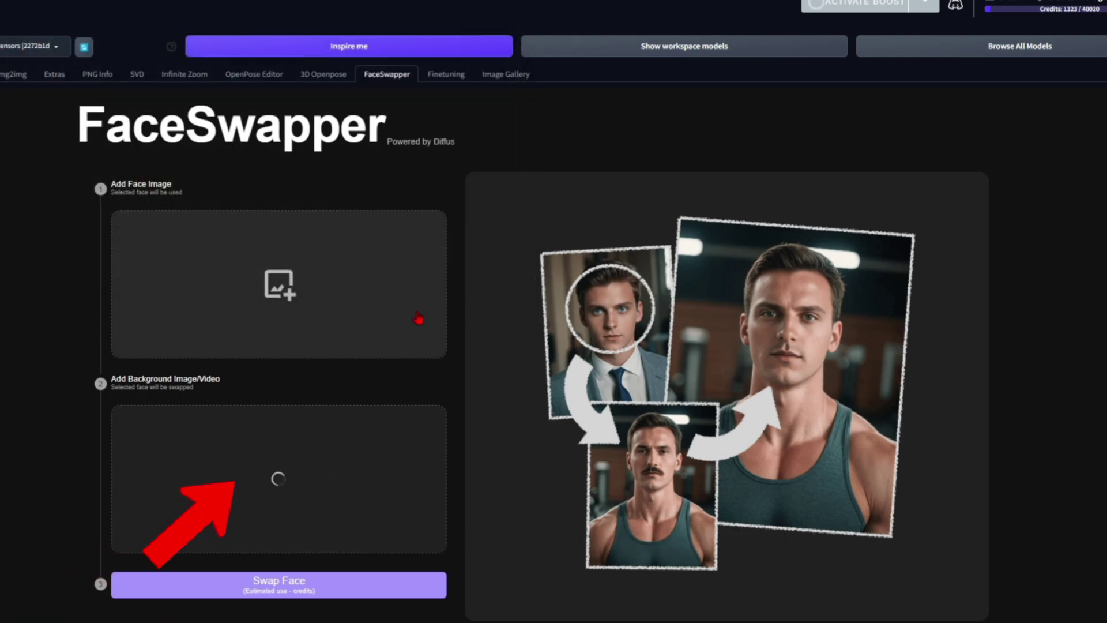
click(292, 294)
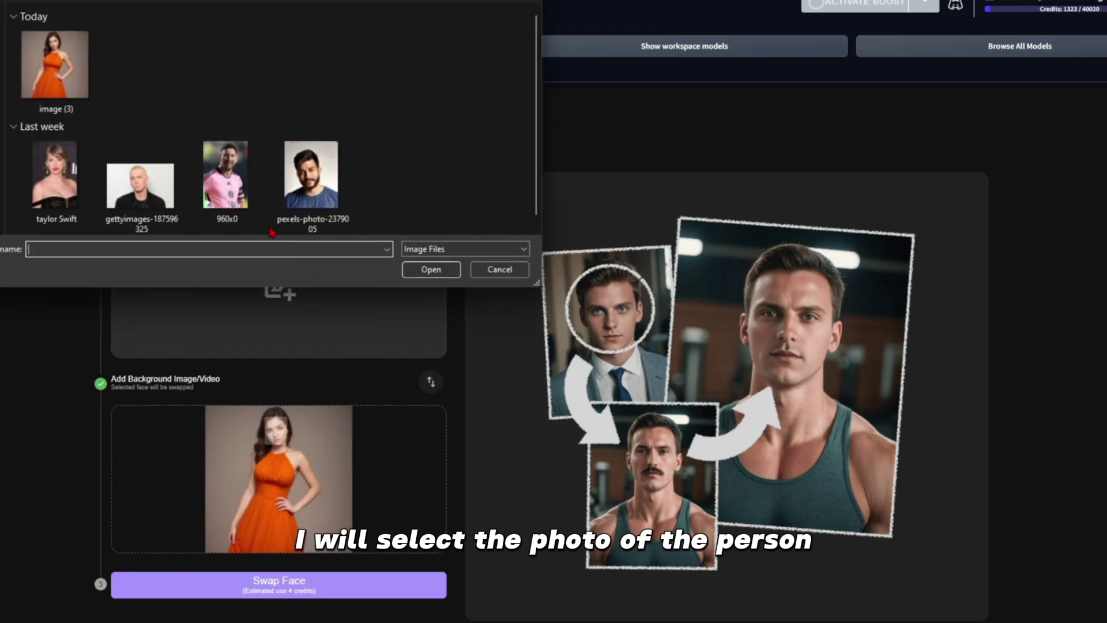
click(85, 181)
click(436, 276)
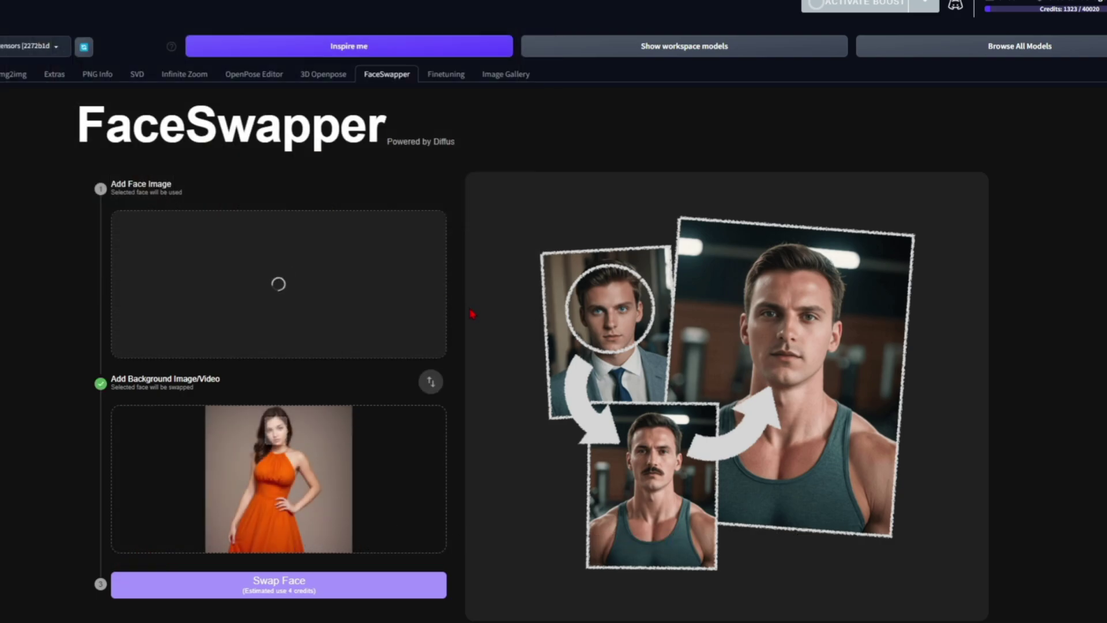
click(321, 592)
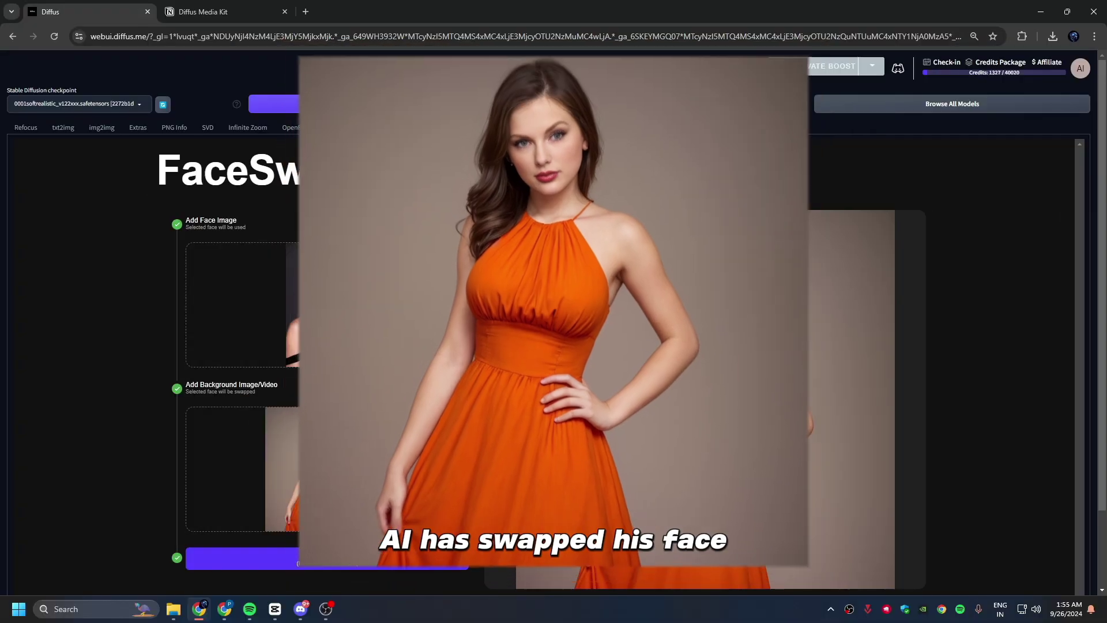
- Swap the face from "pexels-photo-2379005" onto the footballer background image "960x0" in FaceSwapper
click(253, 470)
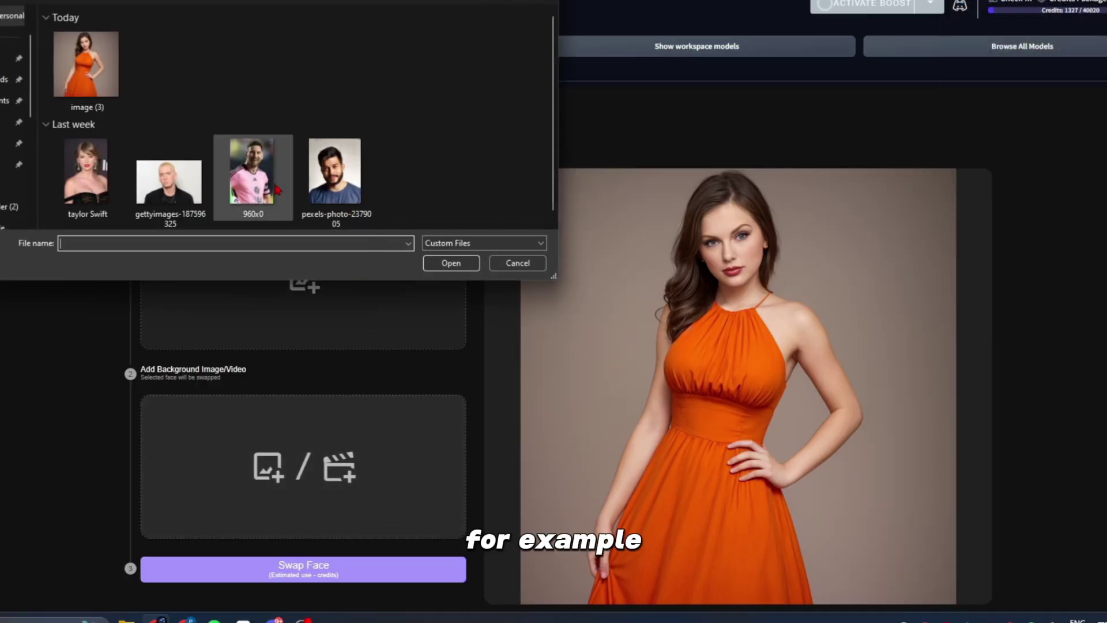
click(277, 189)
click(451, 262)
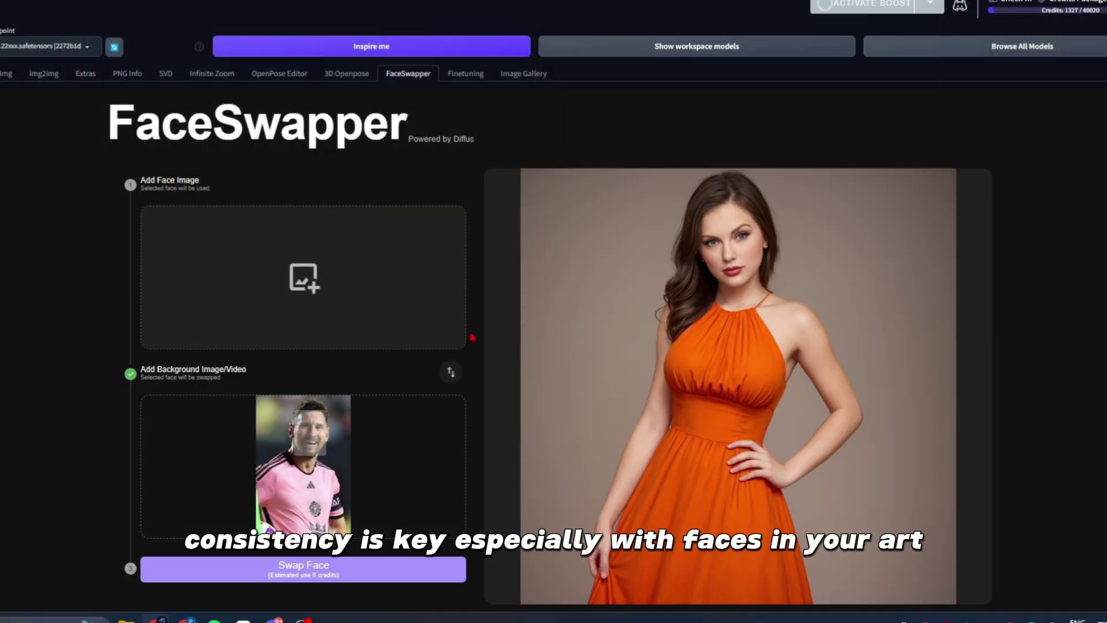
click(379, 294)
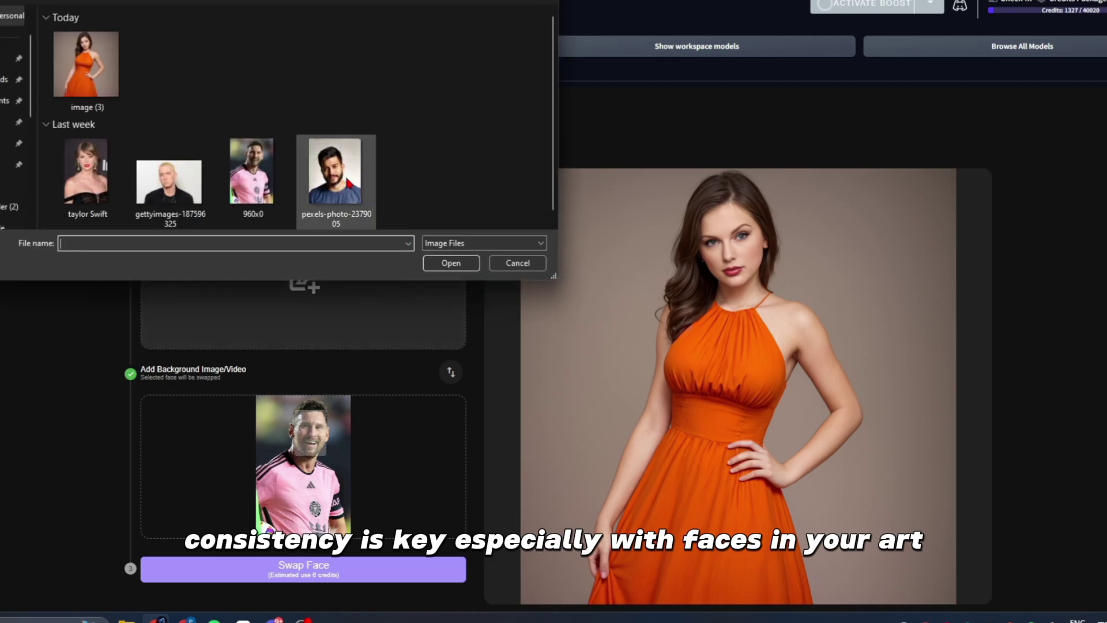
click(350, 183)
click(451, 263)
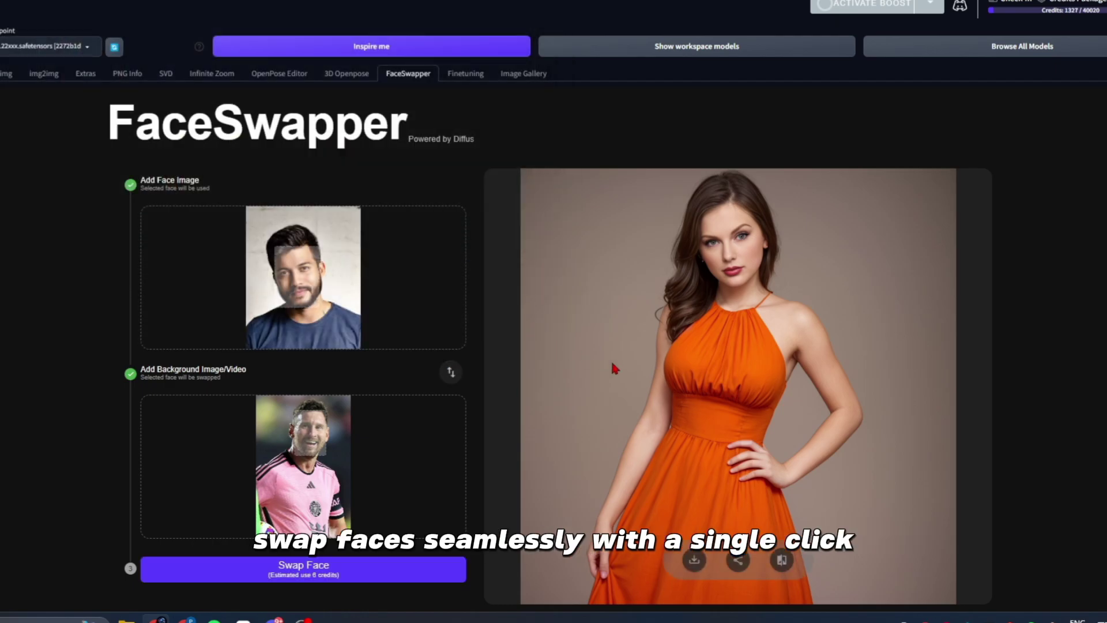
click(334, 571)
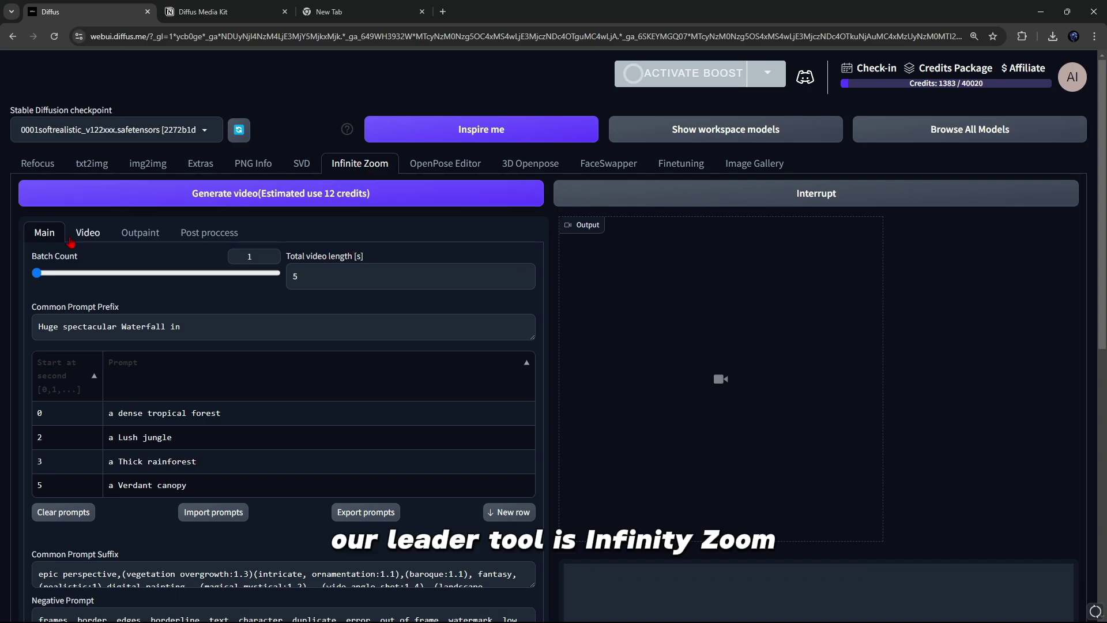
- Load the Pexels sunset photo from the Downloads folder as the custom initial image in Infinite Zoom's render settings
scroll(313, 349, down, 2)
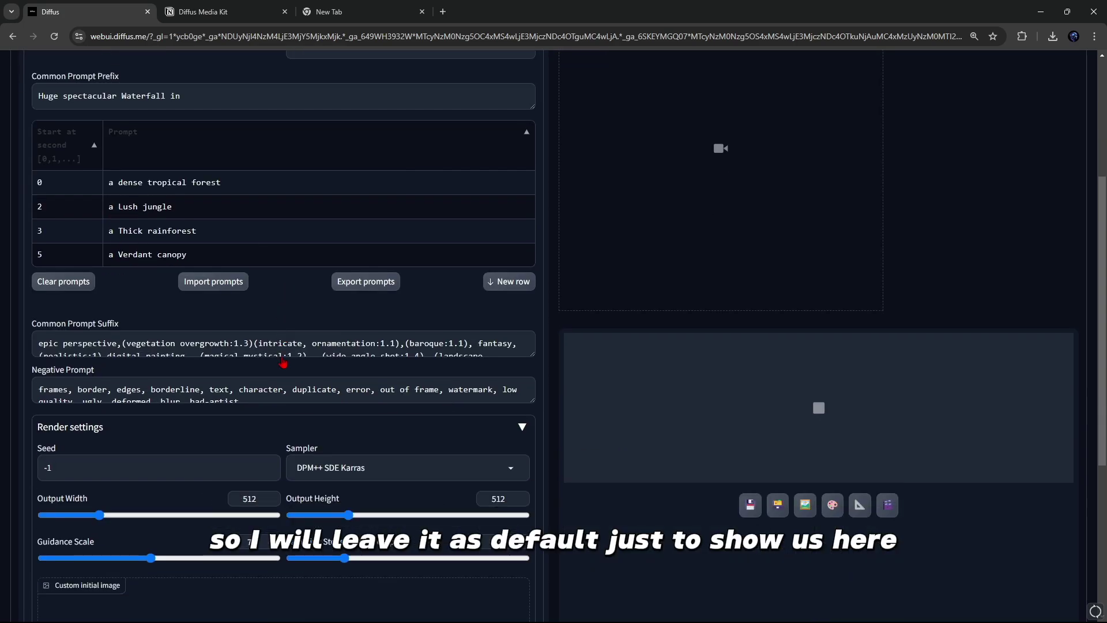
scroll(291, 361, down, 3)
scroll(273, 439, down, 4)
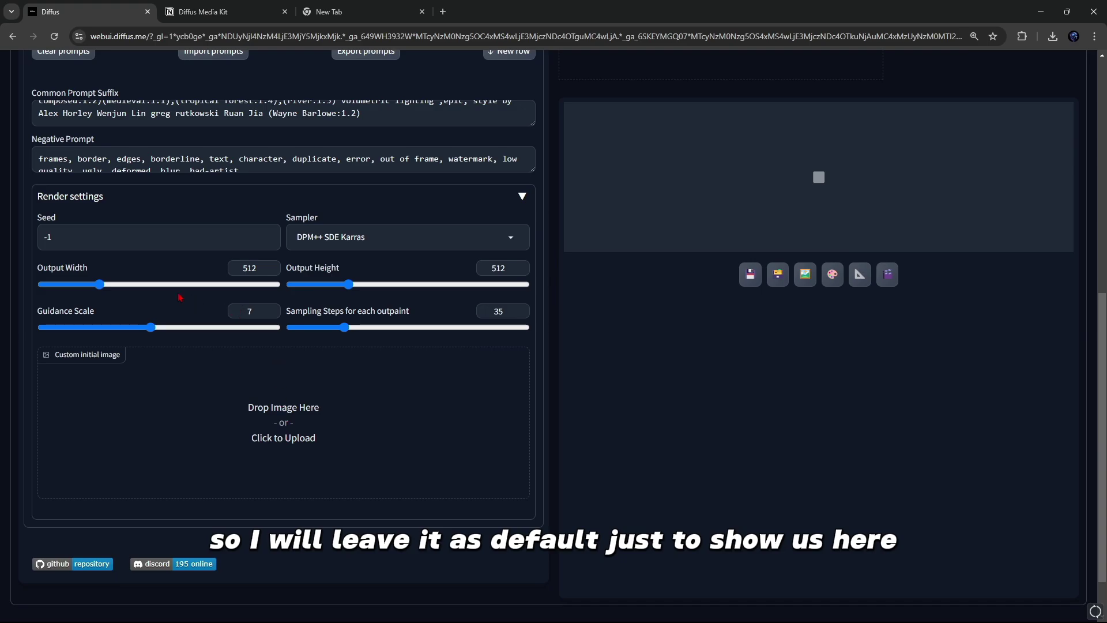
click(289, 433)
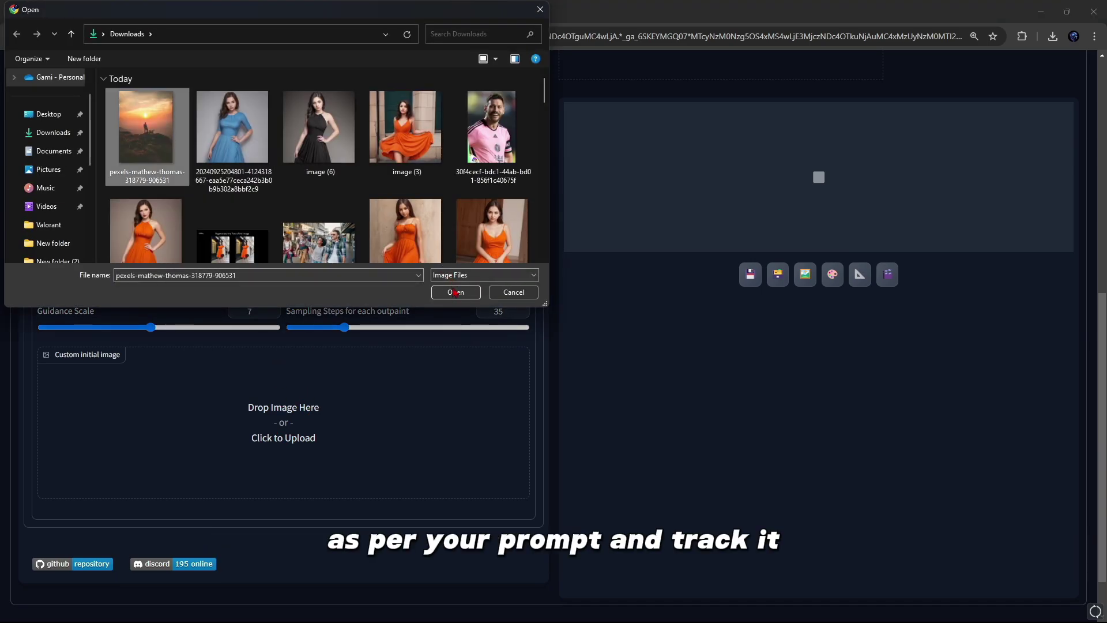
click(455, 292)
- Generate the Infinite Zoom video, keeping the default prompts and total video length
scroll(455, 455, up, 6)
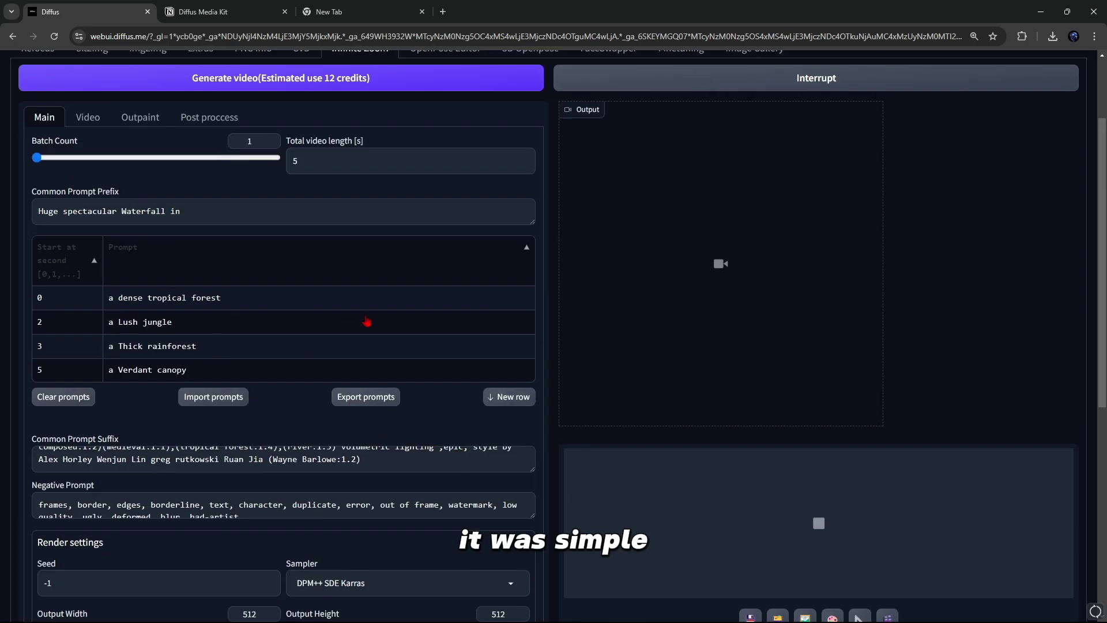
scroll(279, 246, up, 2)
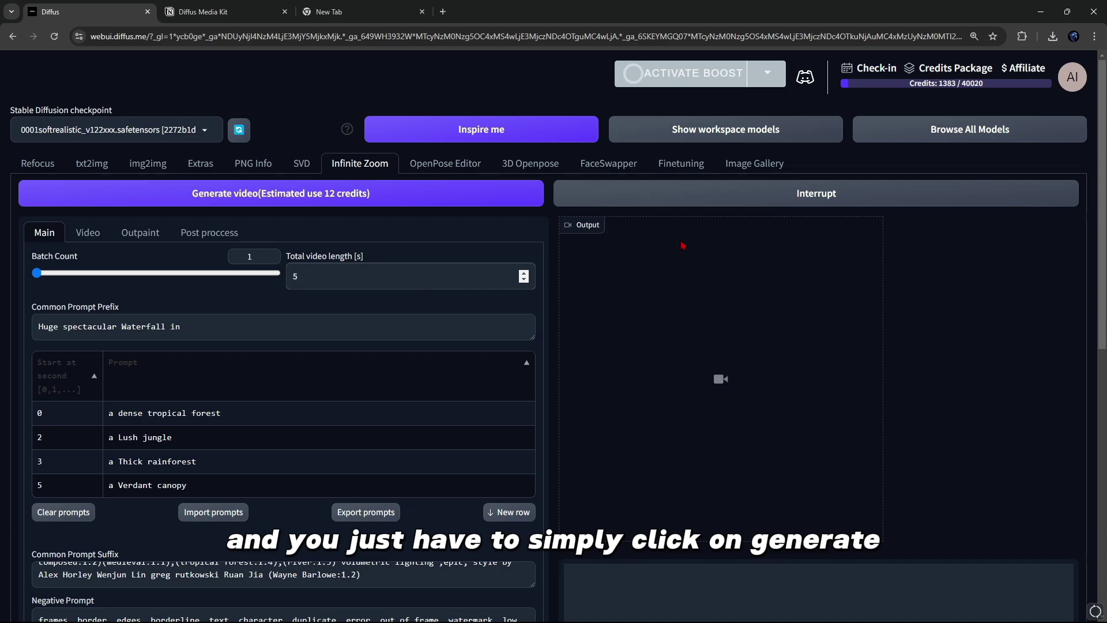
click(462, 198)
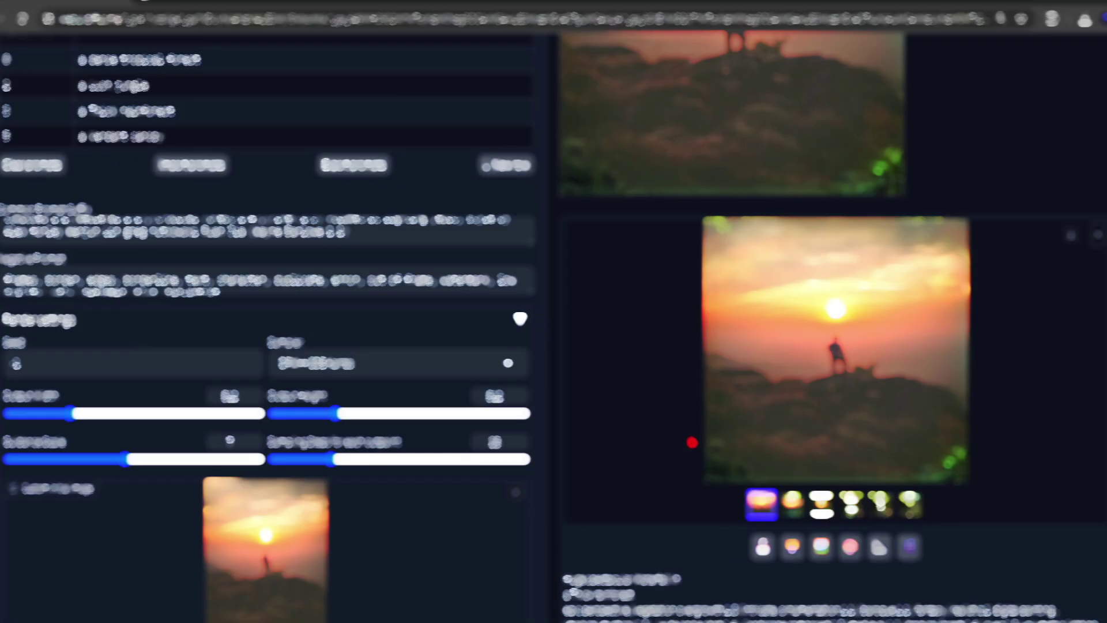
- Review the generated Infinite Zoom frames and play the output video
scroll(757, 434, up, 1)
scroll(757, 433, up, 6)
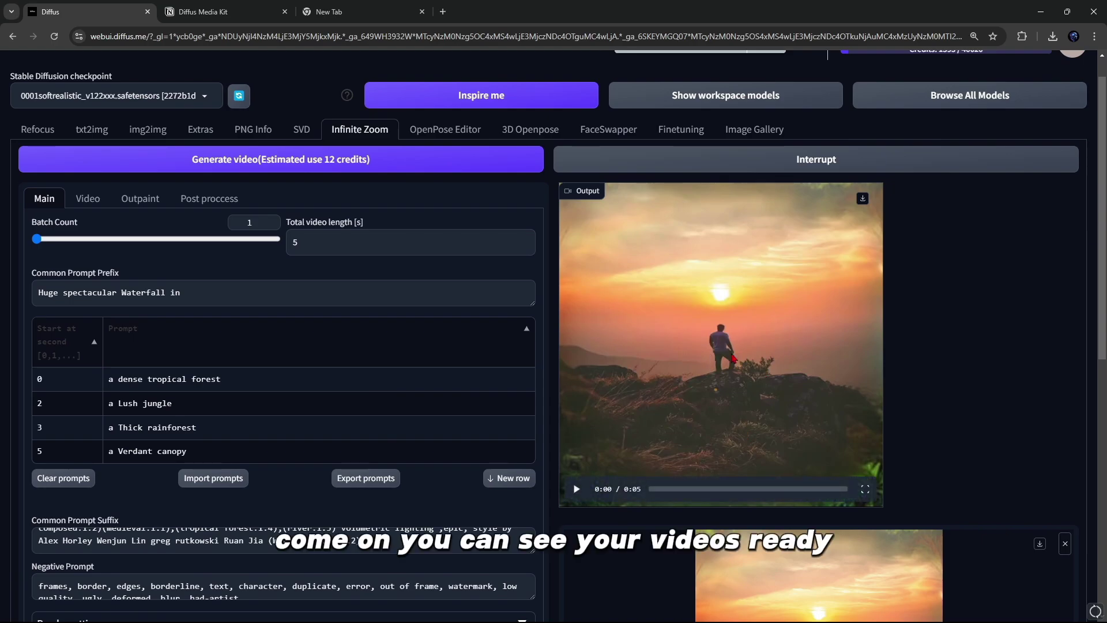
scroll(623, 402, down, 4)
scroll(285, 315, up, 4)
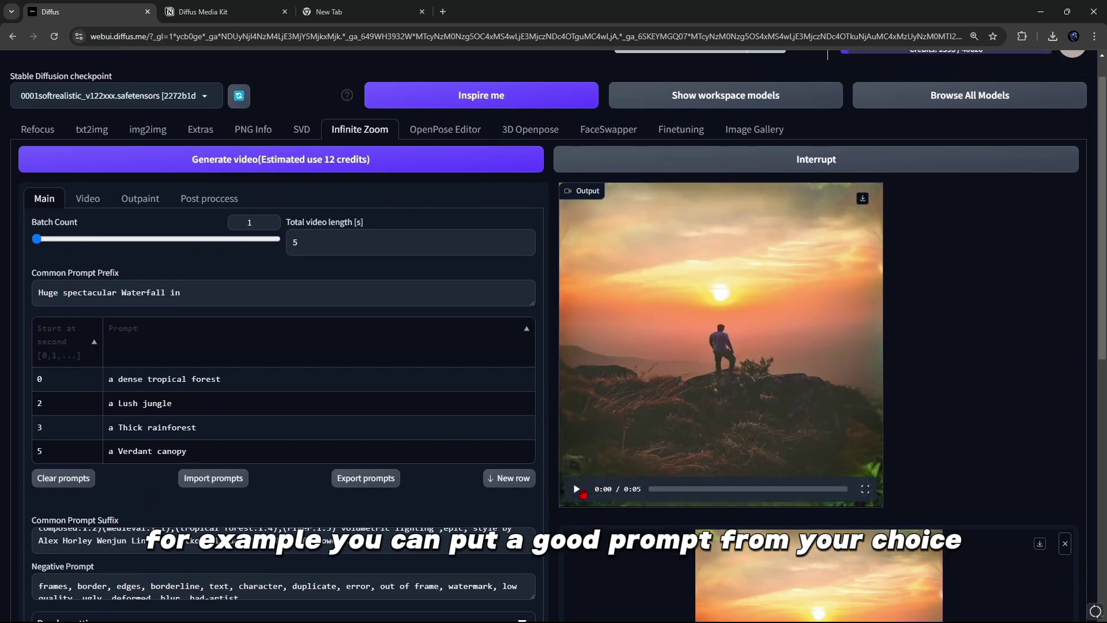
click(578, 490)
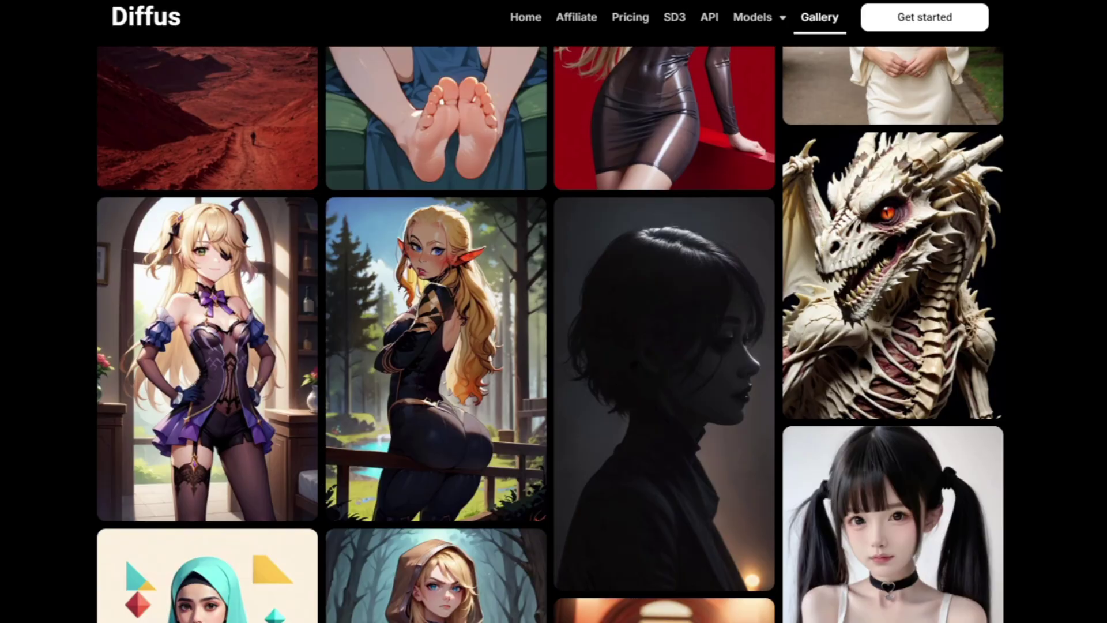
- Browse the AI-generated artwork in the Diffus website's Gallery
scroll(551, 323, down, 5)
scroll(551, 323, down, 8)
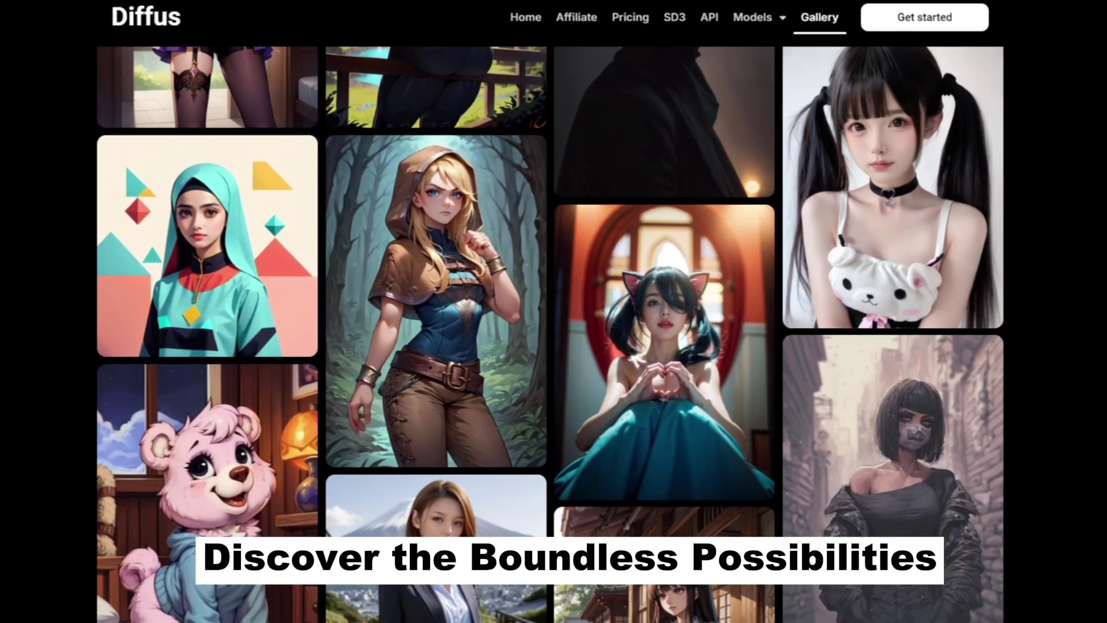
scroll(550, 323, down, 6)
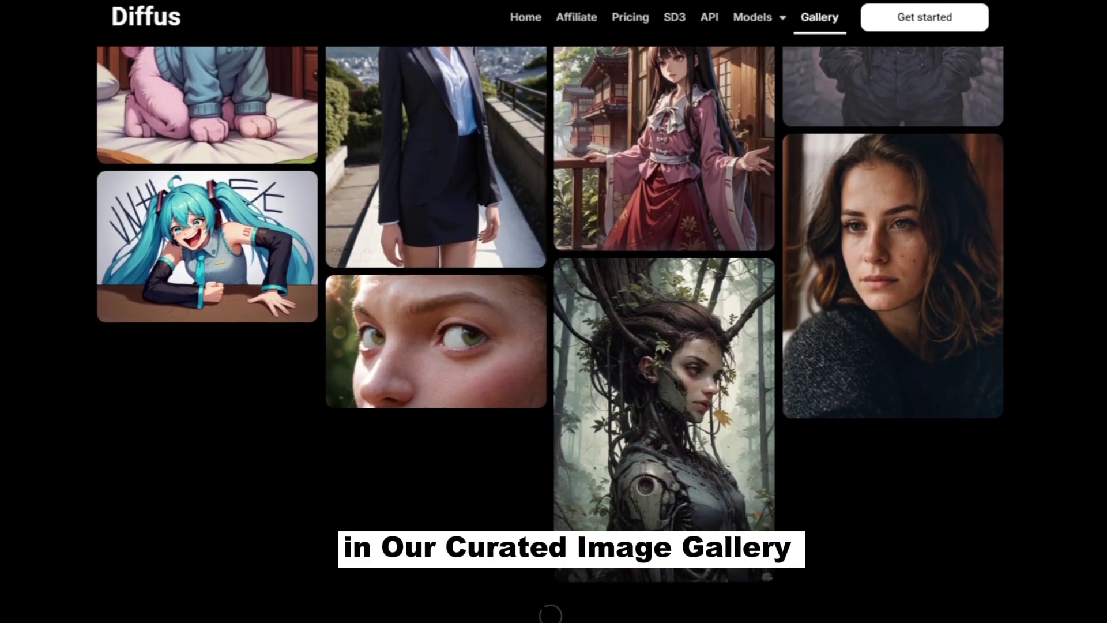
scroll(550, 323, down, 10)
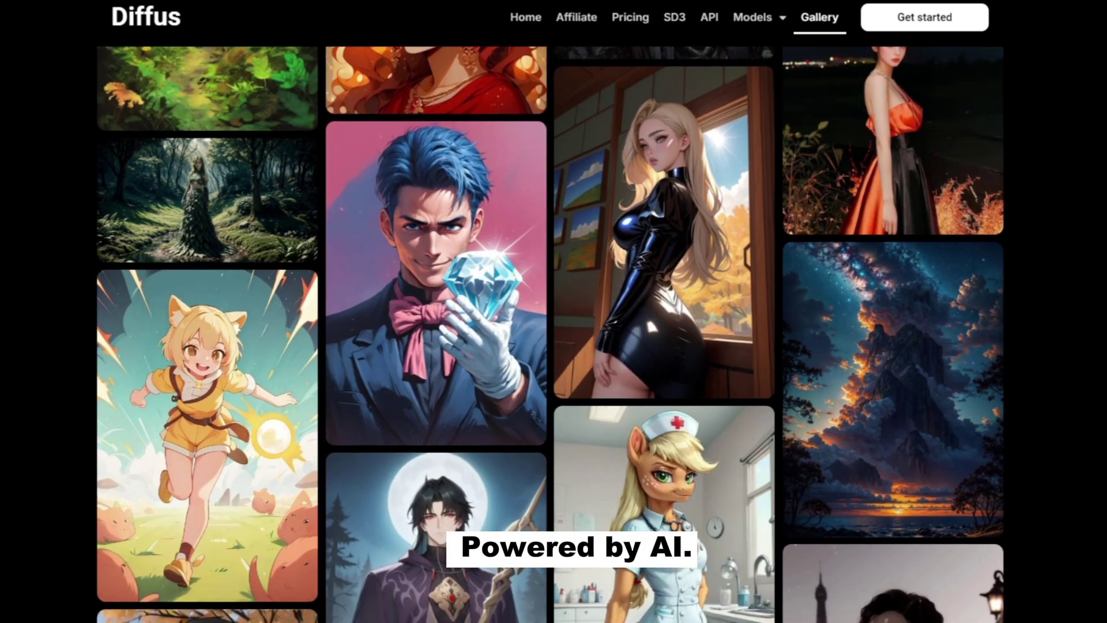
scroll(551, 323, down, 9)
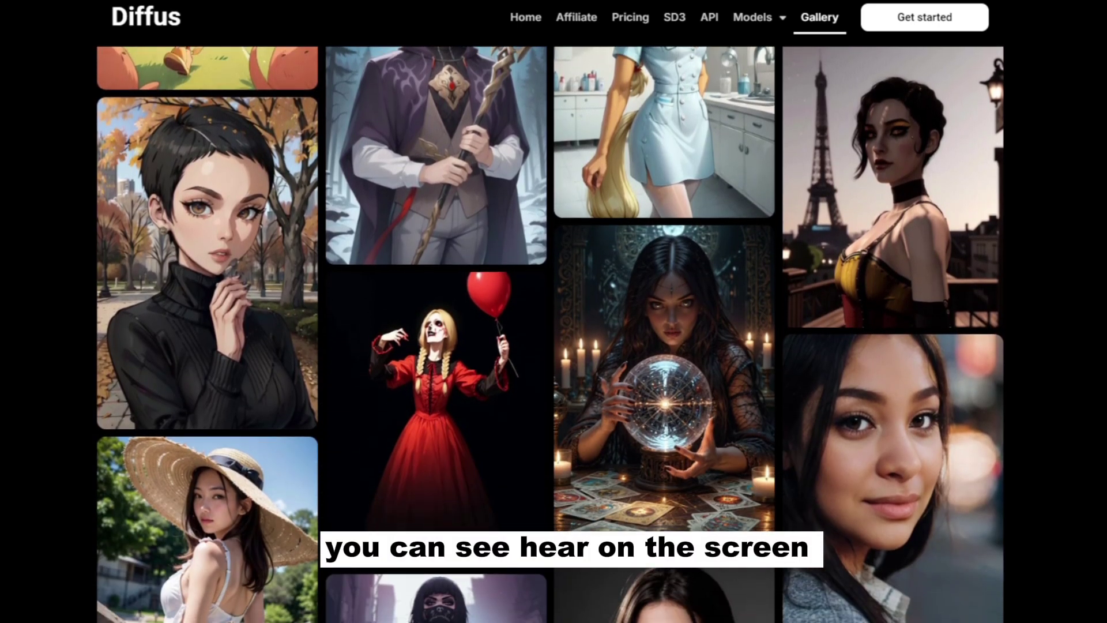
scroll(550, 323, down, 7)
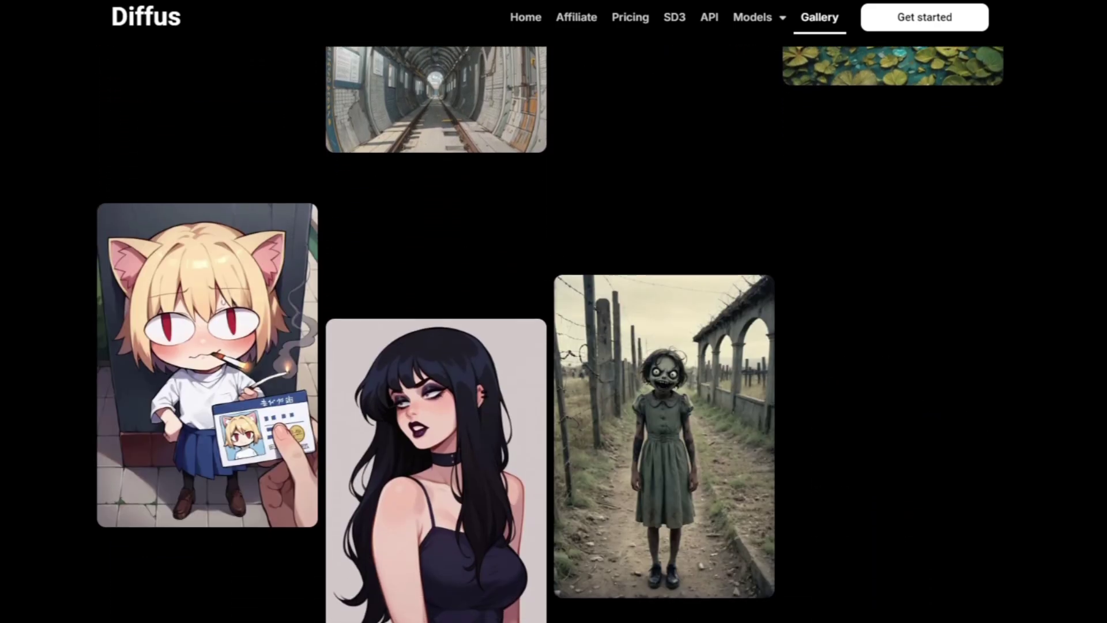
scroll(551, 323, down, 9)
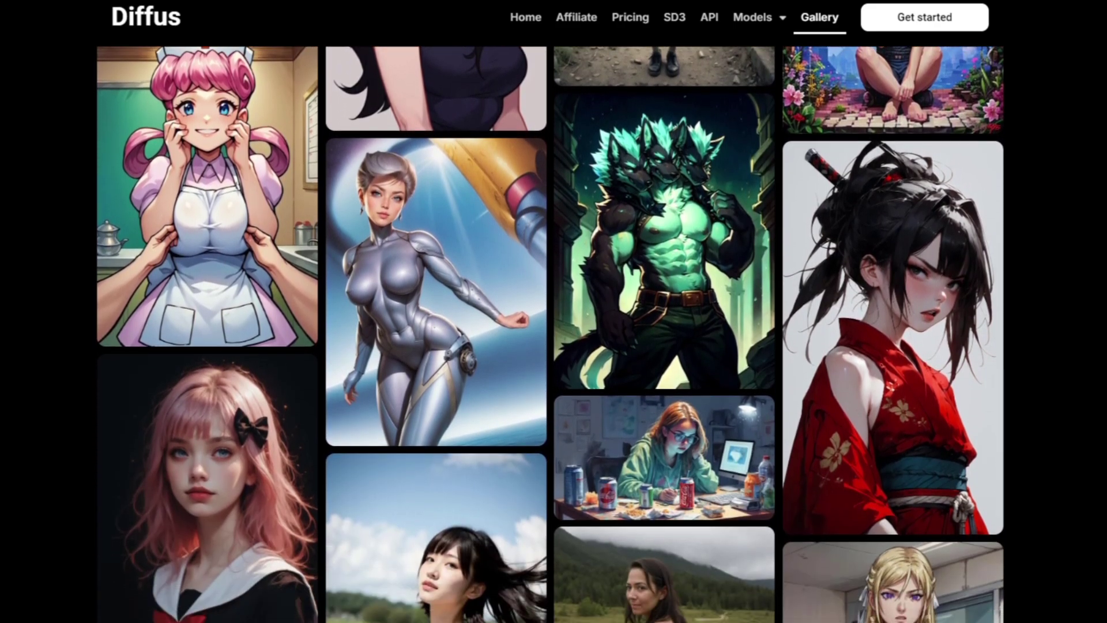
scroll(551, 323, down, 9)
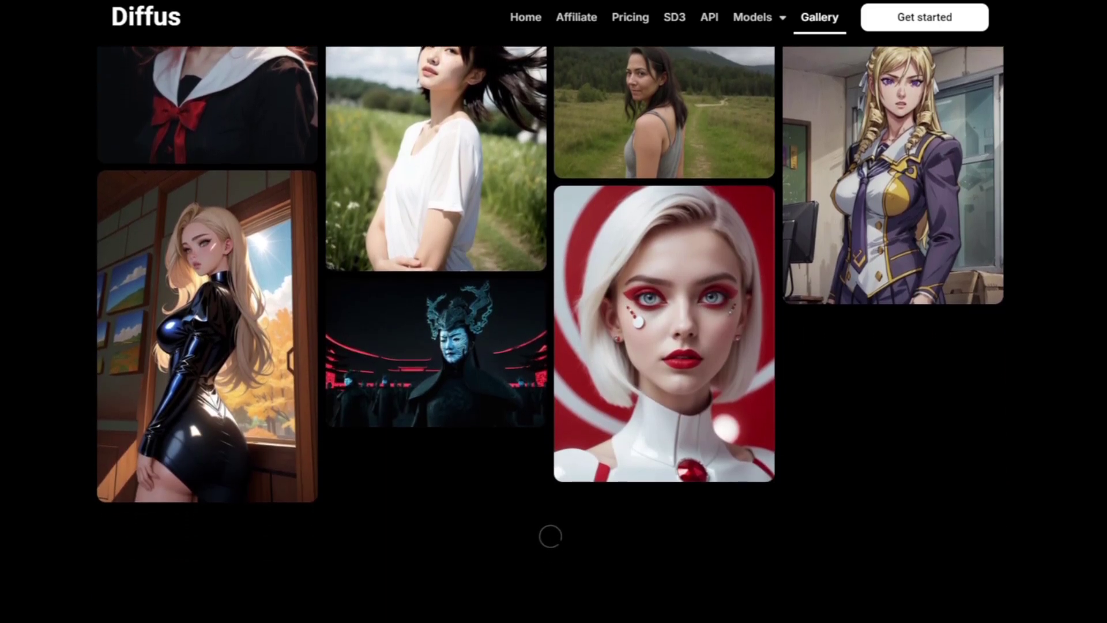
scroll(551, 323, down, 7)
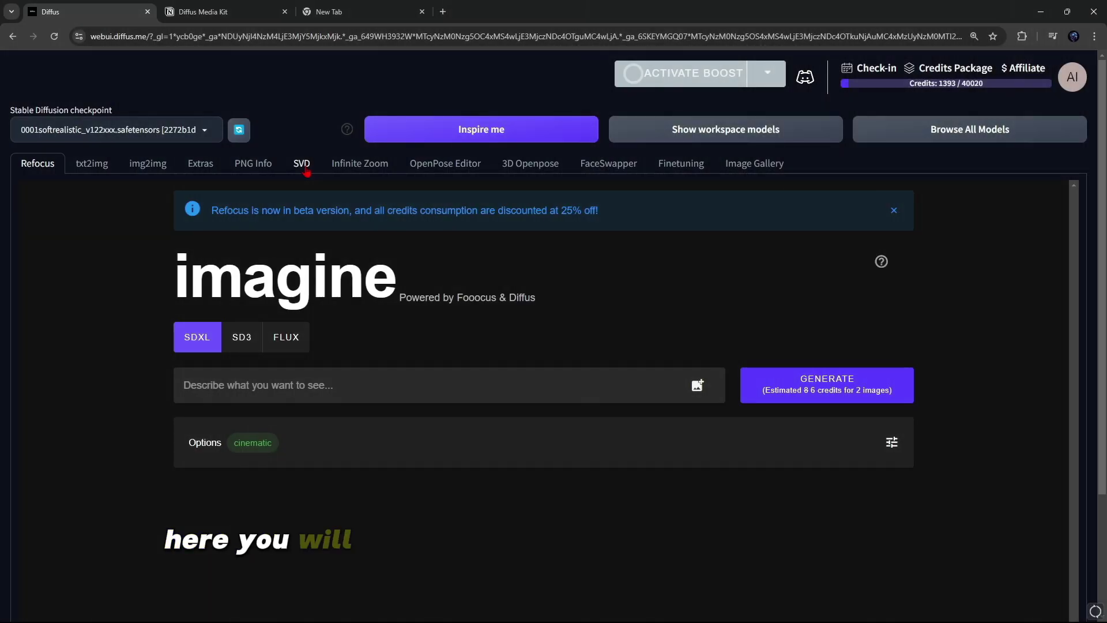
- View the SVD, OpenPose Editor and 3D Openpose tools one after another
click(304, 167)
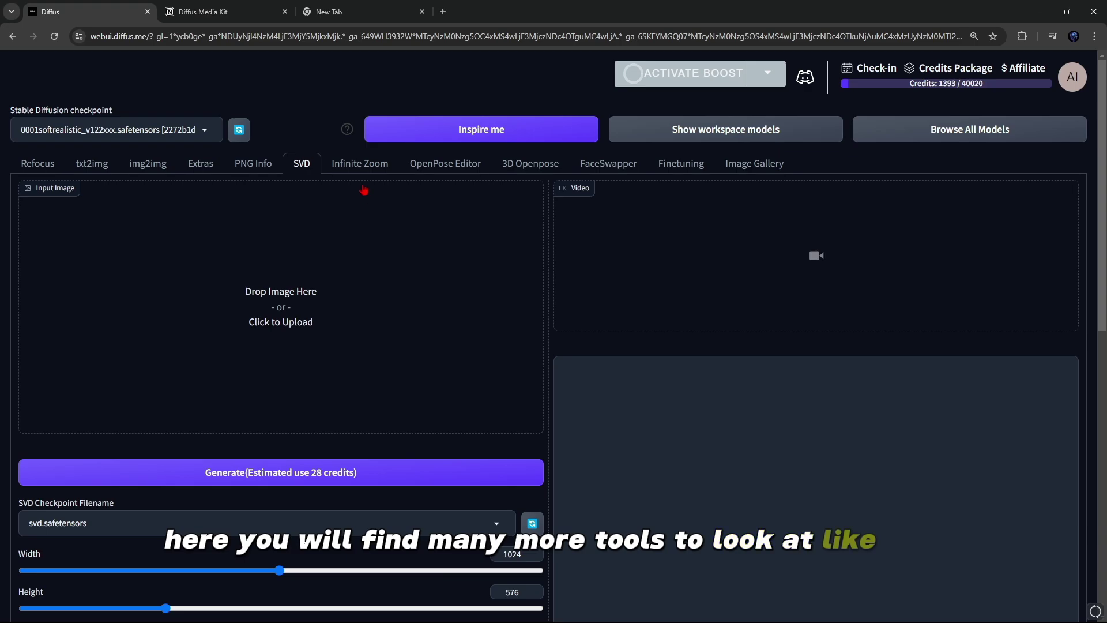
click(445, 164)
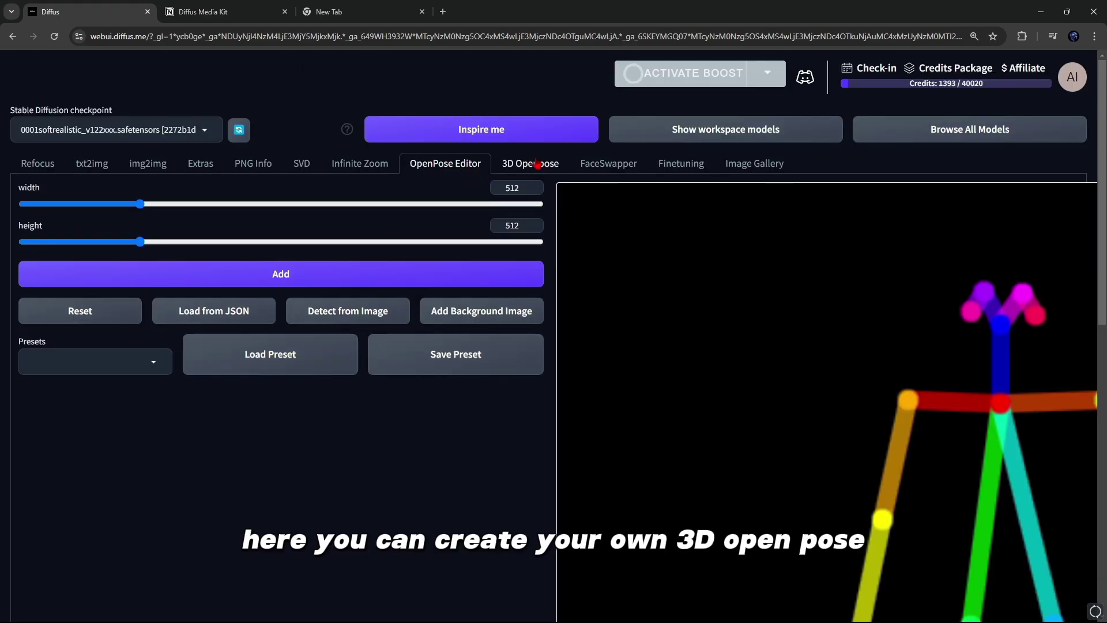
click(537, 164)
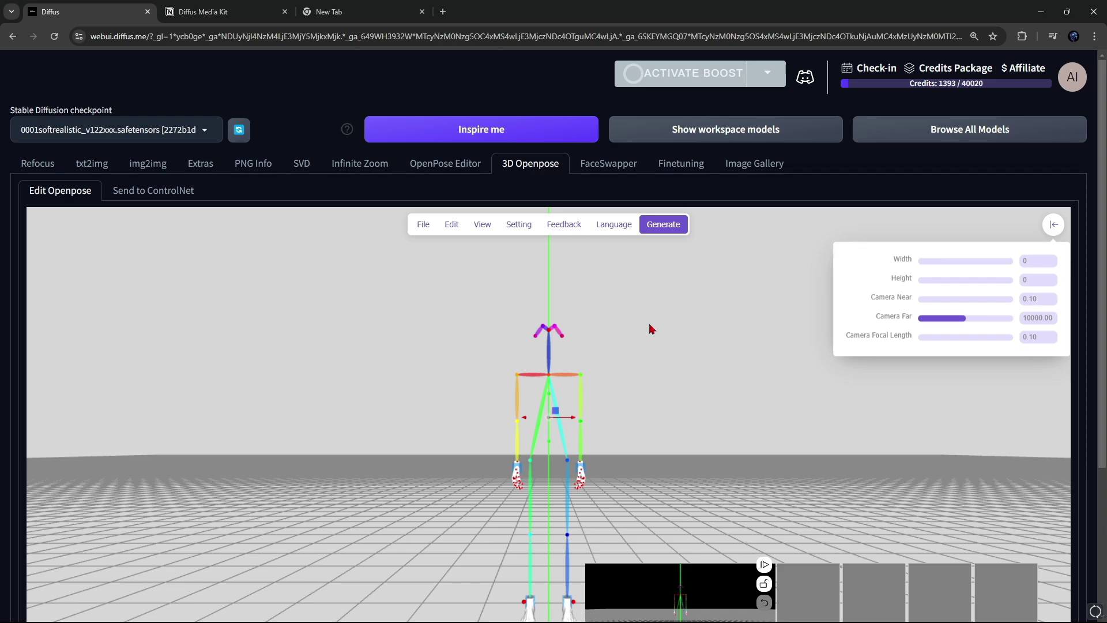
- Open the Diffus Discord invitation from the web UI, then close its page
scroll(650, 323, down, 2)
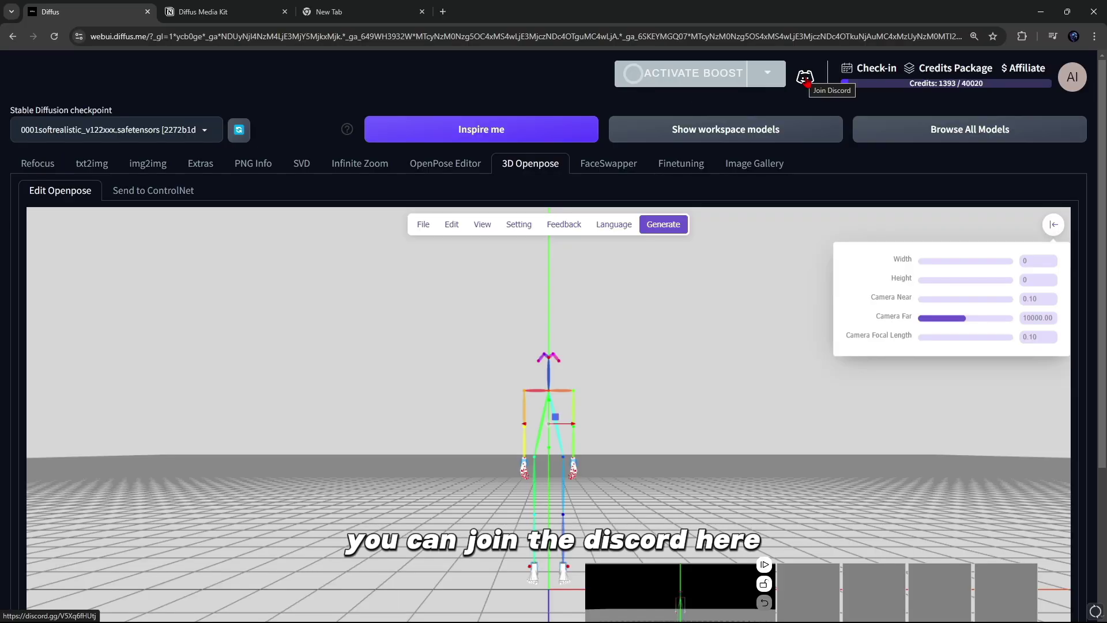
click(806, 85)
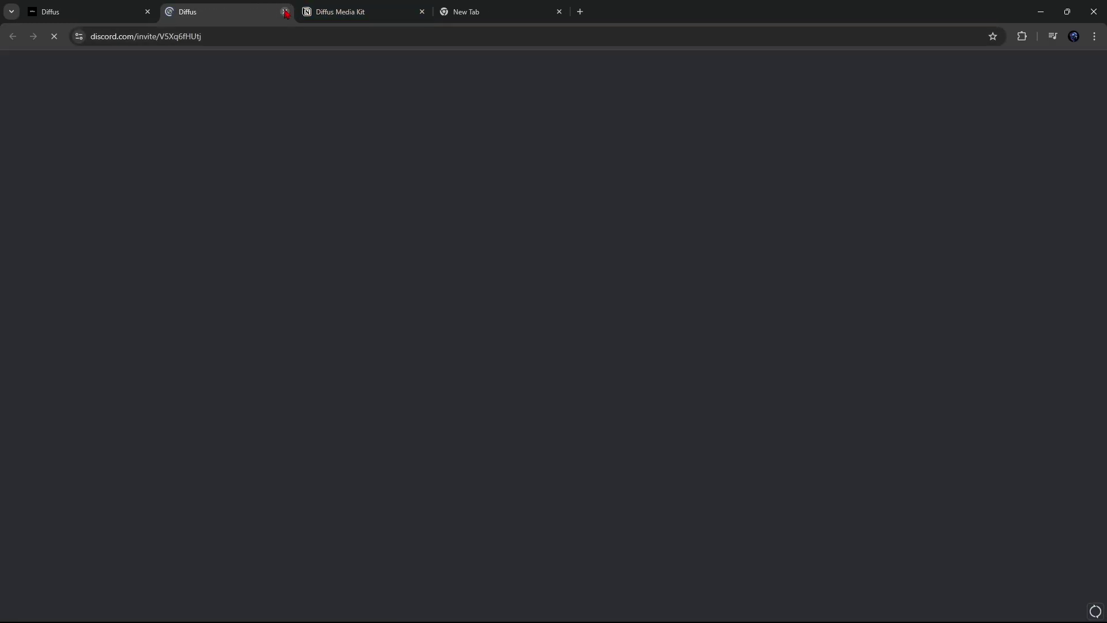
click(284, 12)
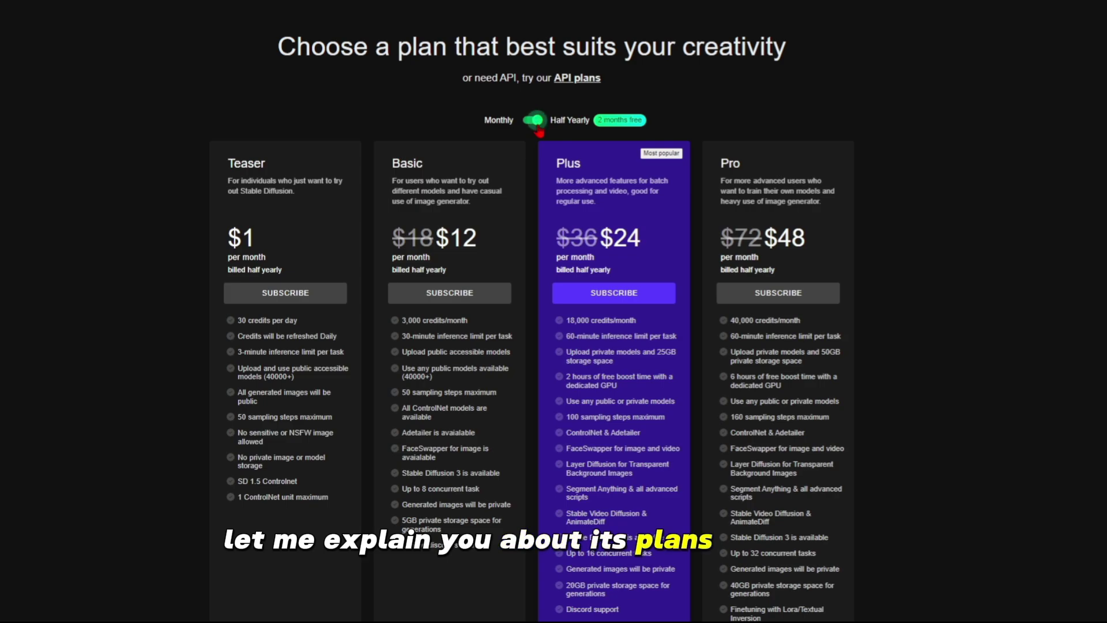
- Compare the subscription plans under monthly and half-yearly billing
click(535, 121)
click(536, 121)
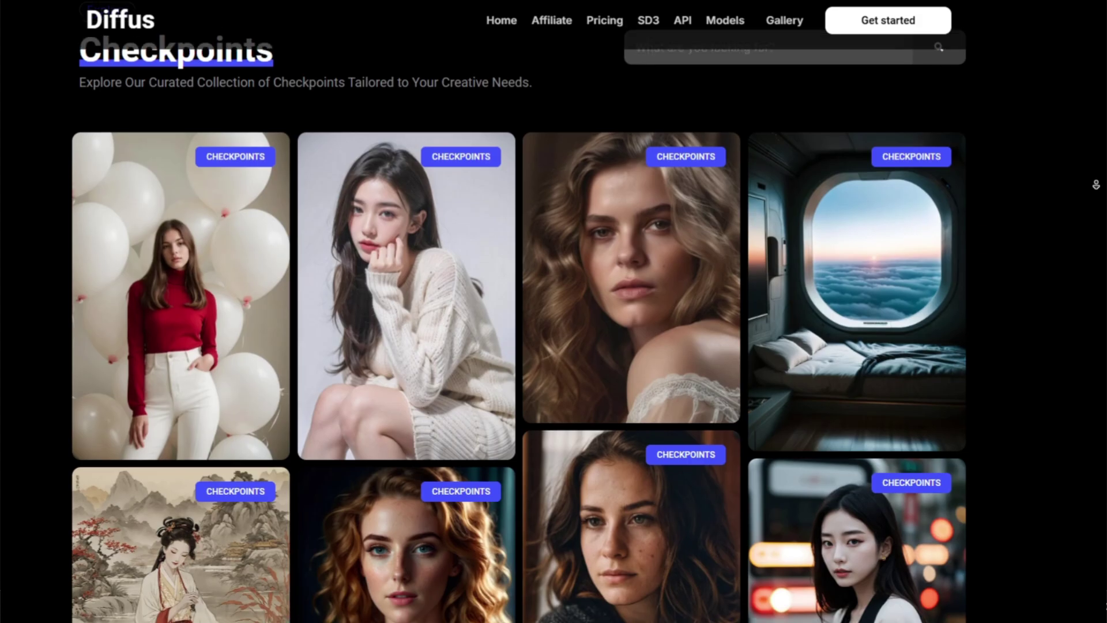
- Browse the Checkpoints model collection on the Diffus website
scroll(1095, 186, down, 3)
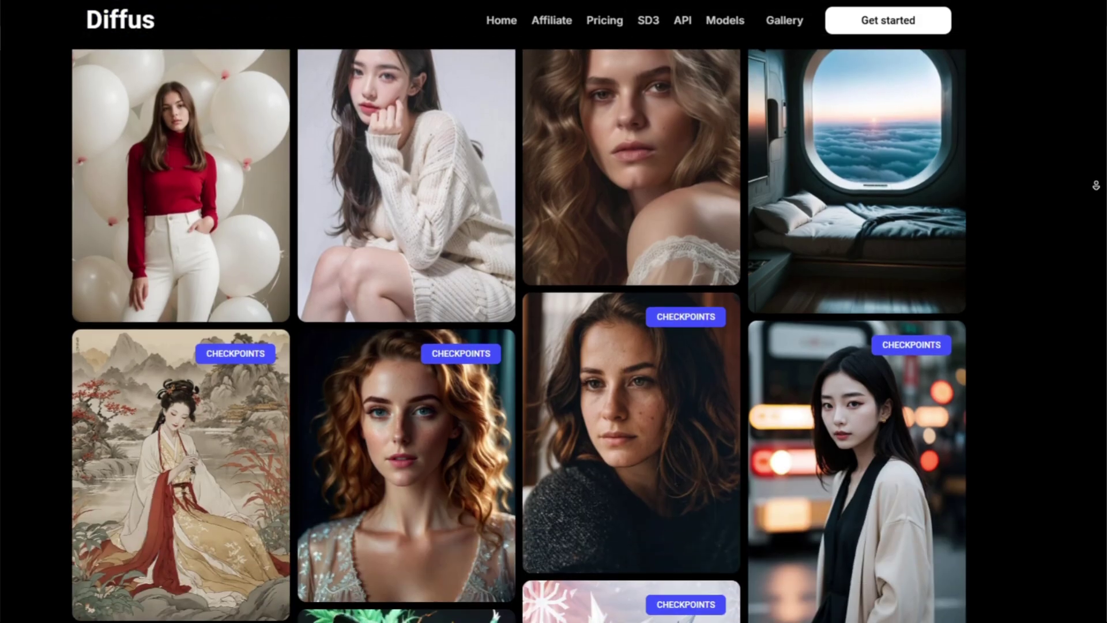
scroll(1095, 185, down, 5)
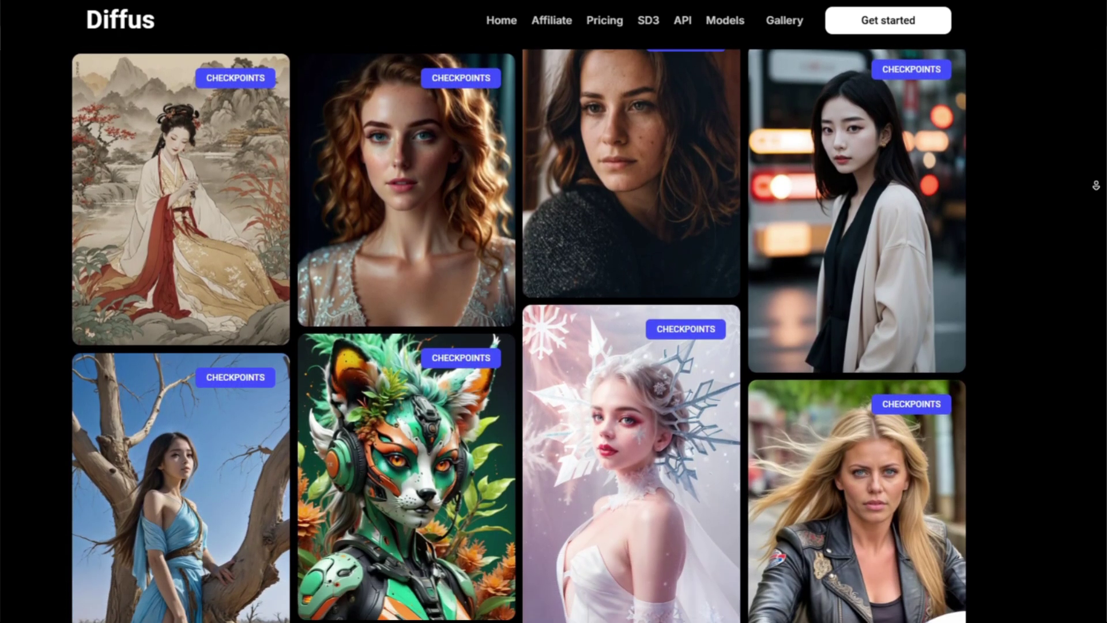
scroll(1096, 185, down, 5)
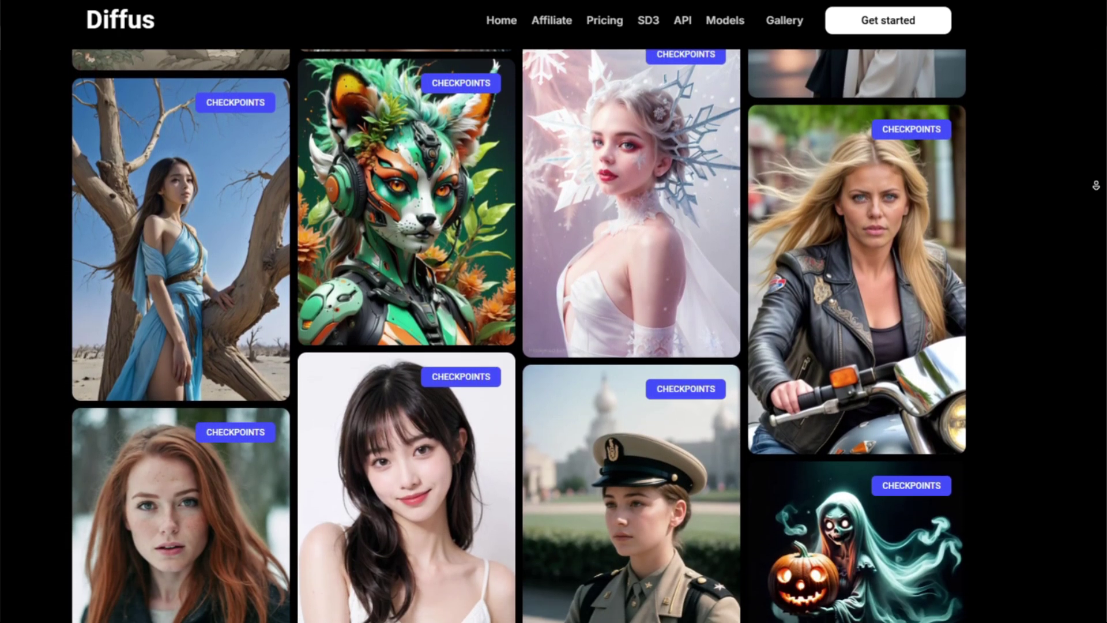
scroll(1096, 185, down, 5)
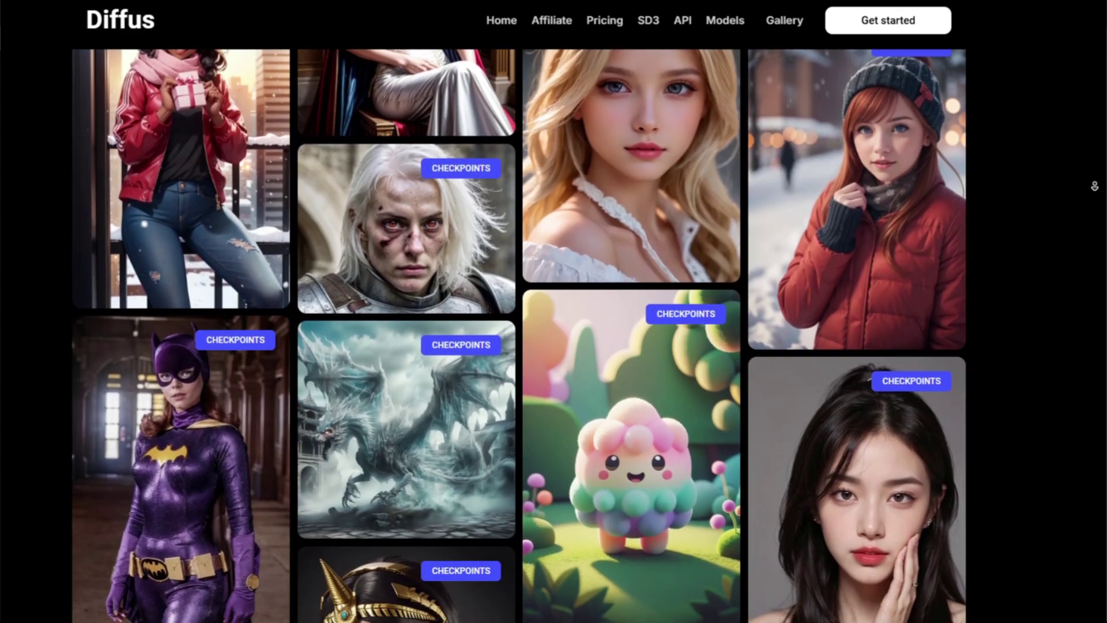
scroll(1094, 185, down, 1)
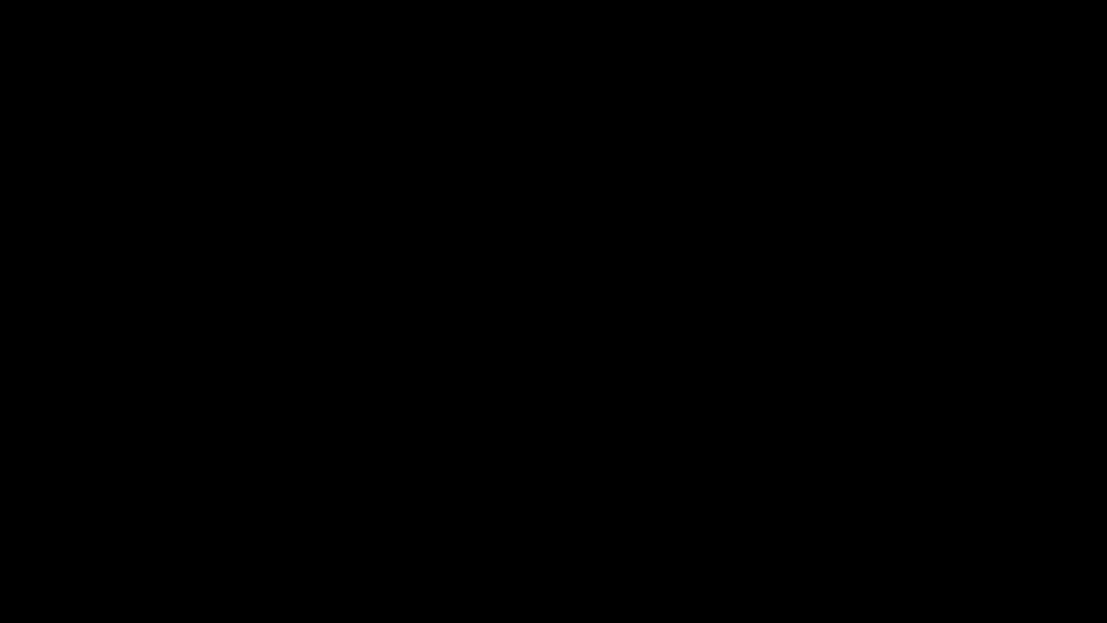